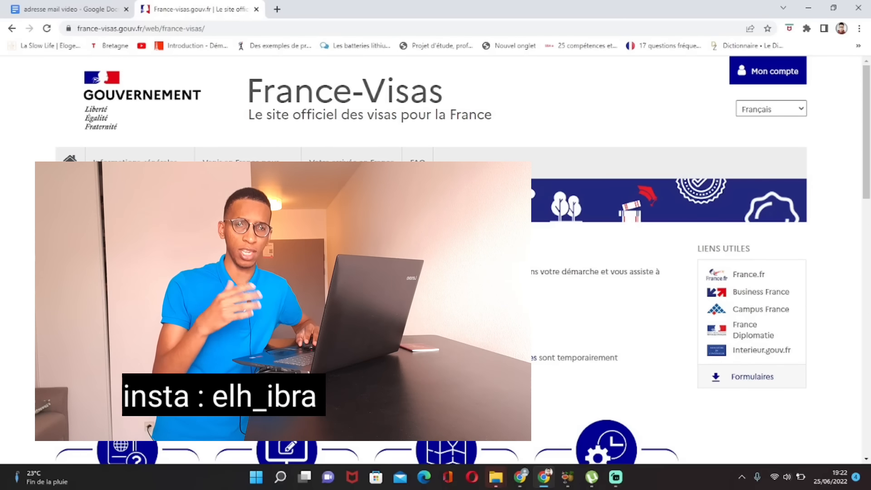
Step: Sign in to the France-Visas account with the browser-saved email and password
{"action": "left_click", "coordinate": [775, 78]}
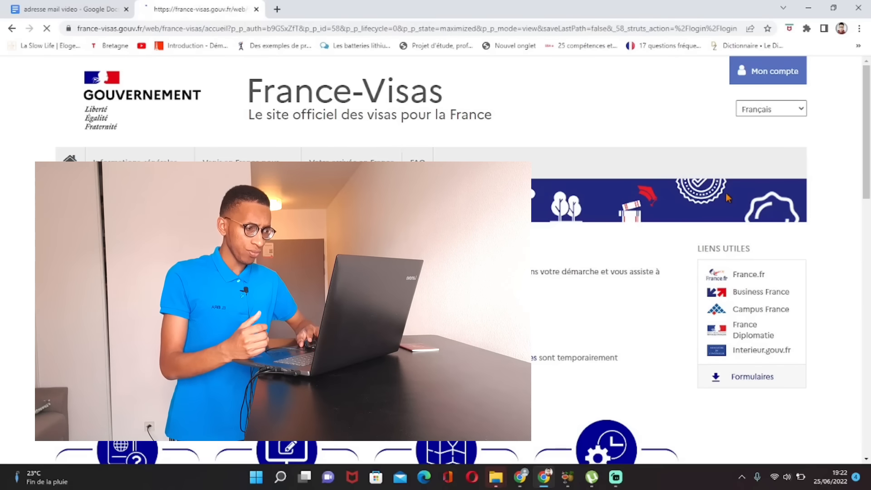
{"action": "scroll", "coordinate": [590, 218], "scroll_direction": "down", "scroll_amount": 1}
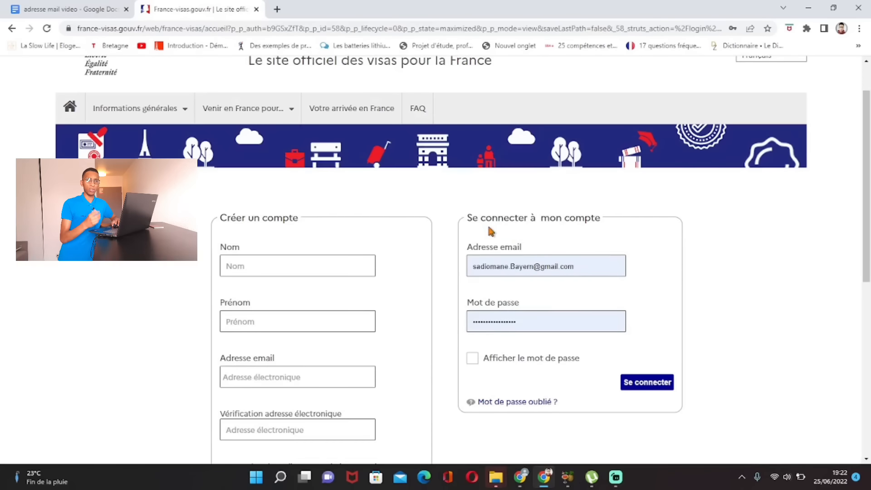
{"action": "scroll", "coordinate": [313, 251], "scroll_direction": "down", "scroll_amount": 2}
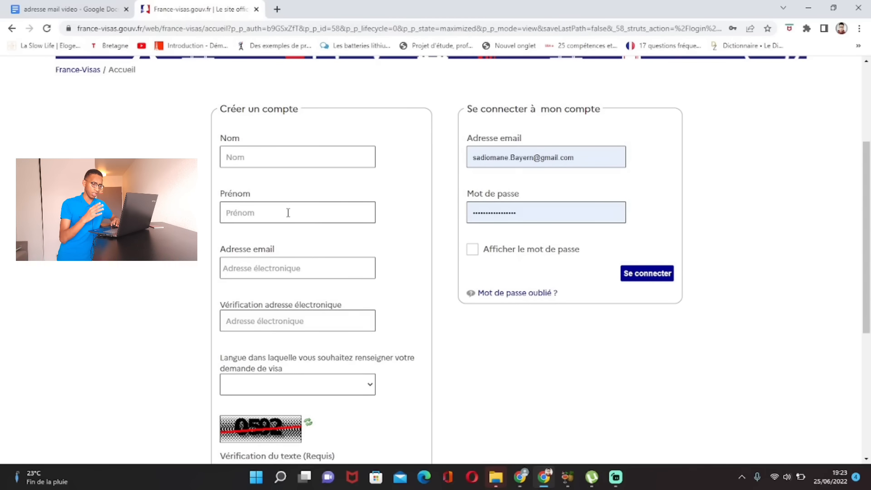
{"action": "scroll", "coordinate": [360, 247], "scroll_direction": "down", "scroll_amount": 2}
{"action": "scroll", "coordinate": [639, 279], "scroll_direction": "up", "scroll_amount": 3}
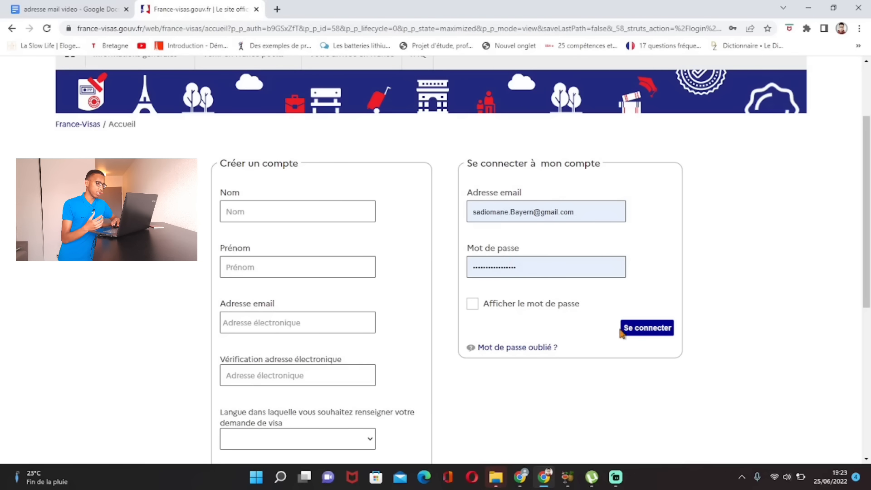
{"action": "left_click", "coordinate": [638, 329]}
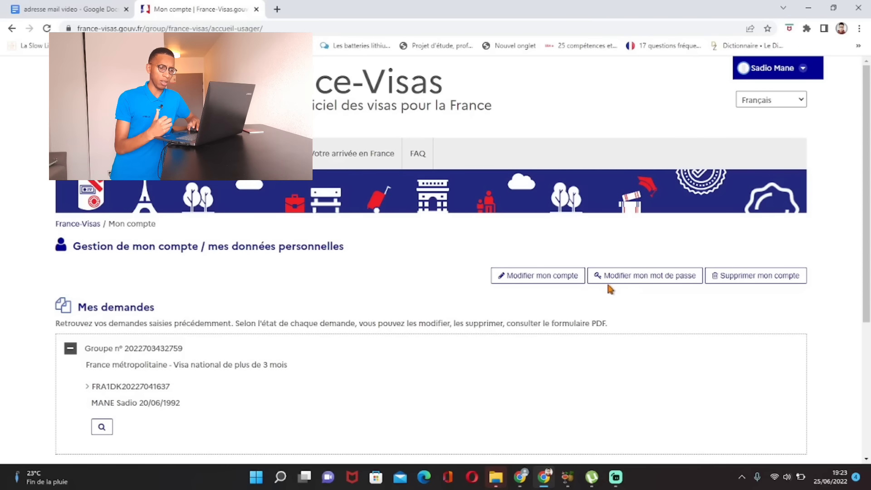
Step: Start a new request via 'Créer une nouvelle demande ou un nouveau groupe' on the account page
{"action": "scroll", "coordinate": [609, 286], "scroll_direction": "down", "scroll_amount": 3}
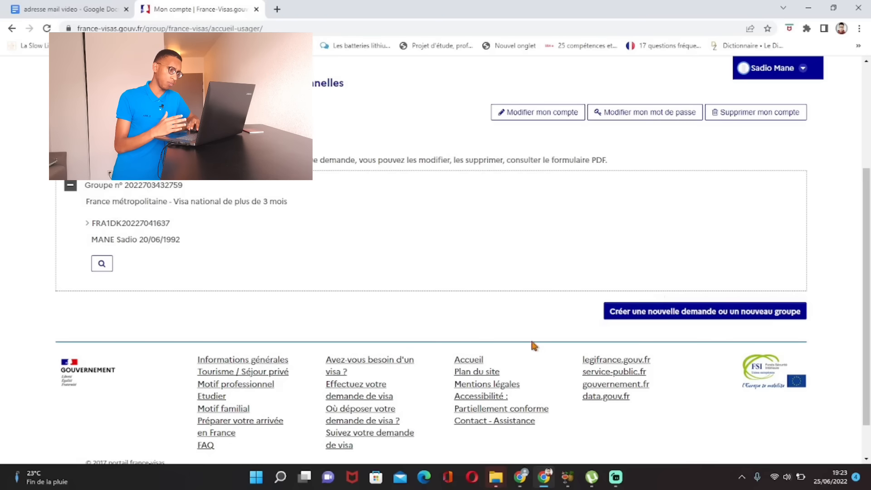
{"action": "left_click", "coordinate": [694, 313]}
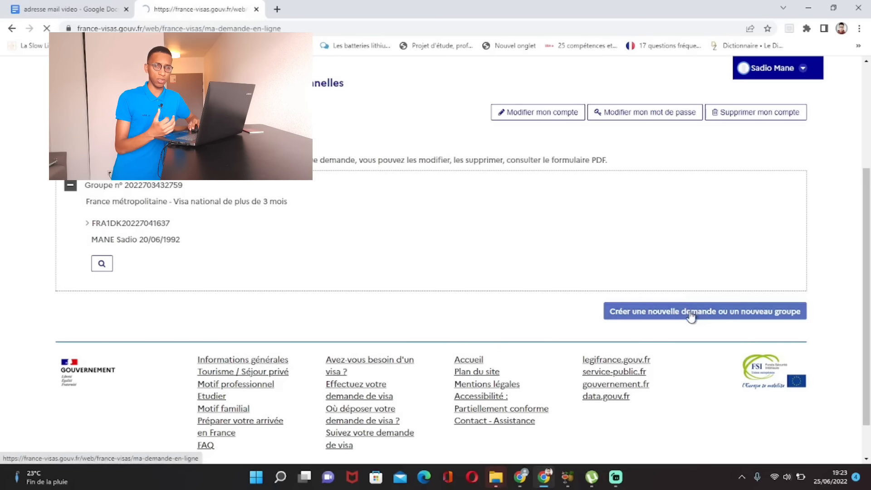
{"action": "scroll", "coordinate": [638, 305], "scroll_direction": "down", "scroll_amount": 3}
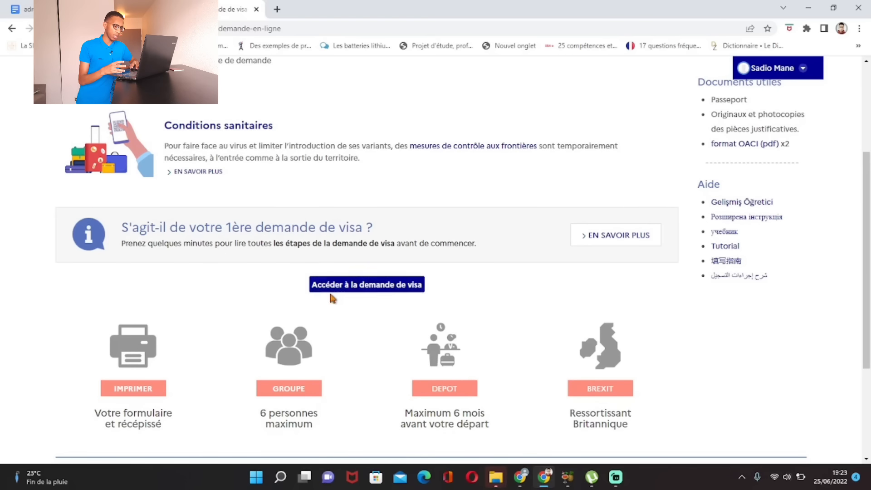
Step: Enter the visa application form and scroll down to the Votre projet section
{"action": "left_click", "coordinate": [363, 288]}
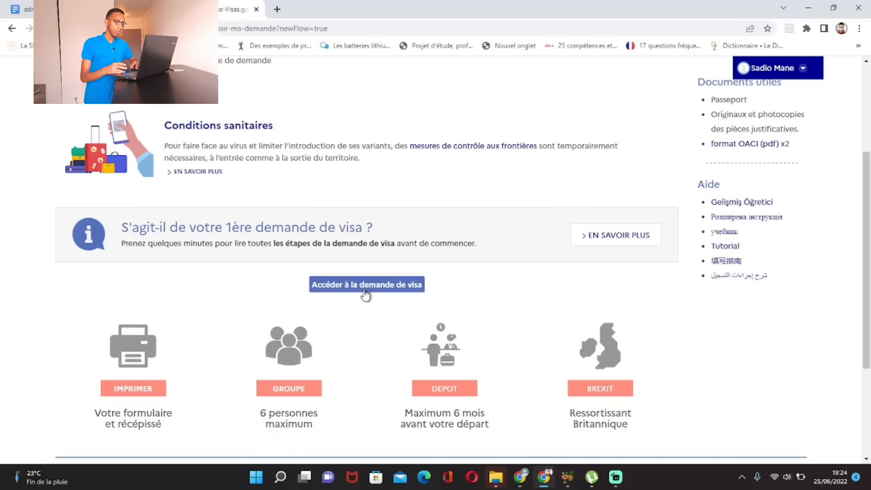
{"action": "scroll", "coordinate": [438, 294], "scroll_direction": "down", "scroll_amount": 1}
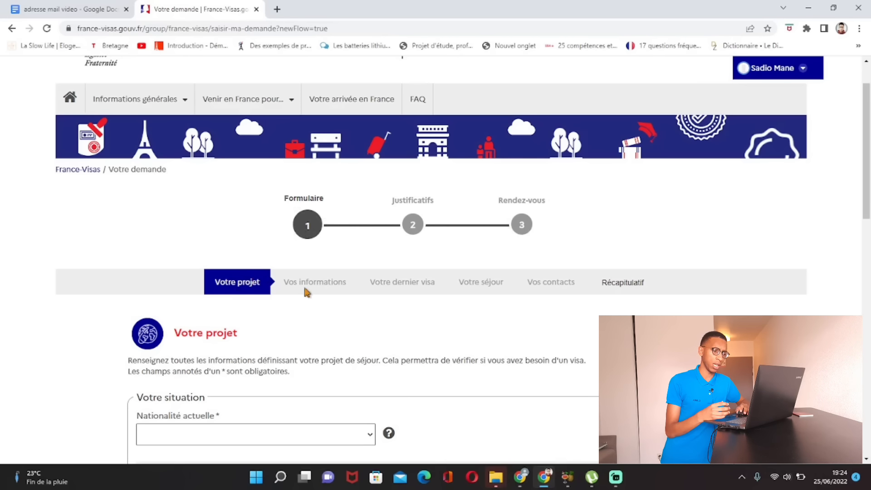
{"action": "scroll", "coordinate": [248, 272], "scroll_direction": "down", "scroll_amount": 2}
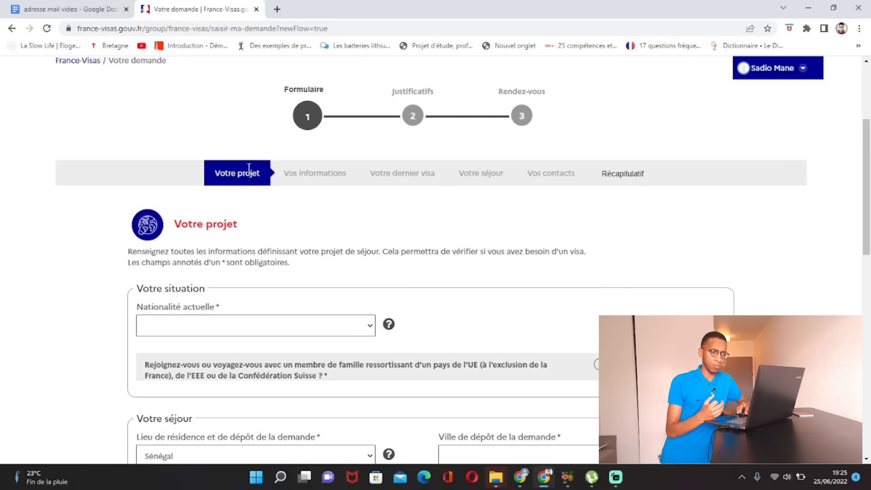
{"action": "scroll", "coordinate": [295, 203], "scroll_direction": "down", "scroll_amount": 2}
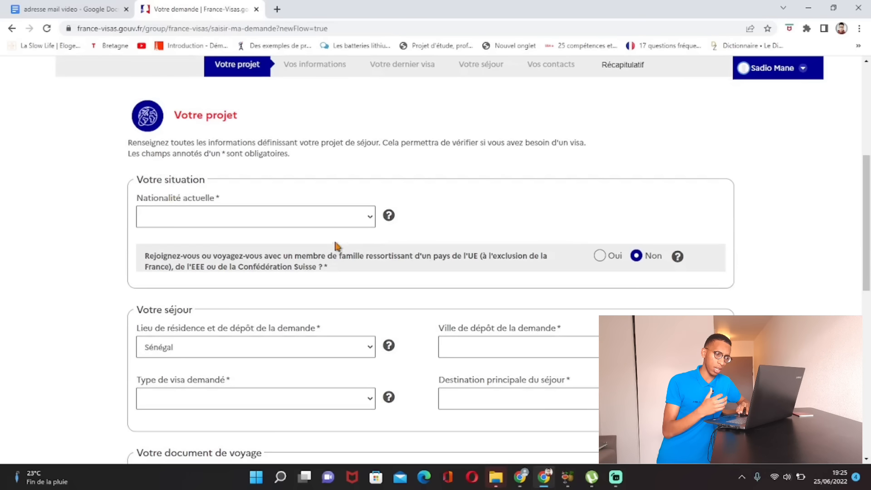
Step: Select Sénégalaise as the current nationality in the Votre projet step
{"action": "left_click", "coordinate": [370, 221]}
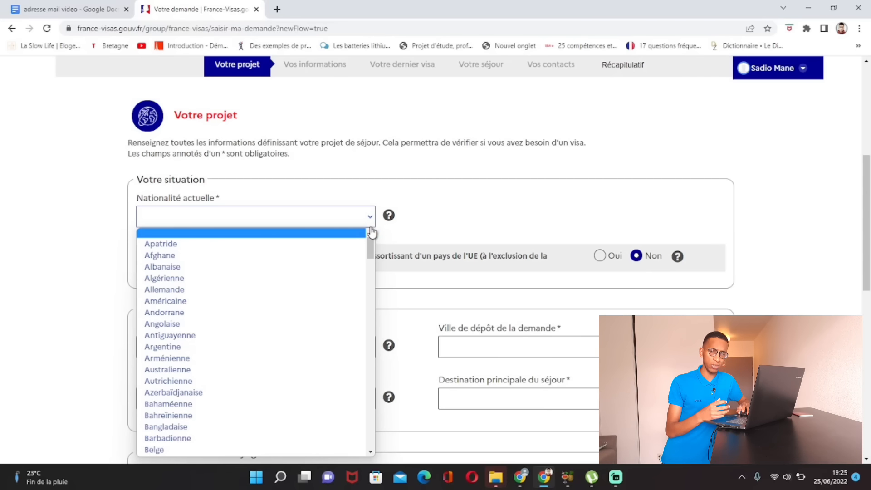
{"action": "scroll", "coordinate": [359, 258], "scroll_direction": "down", "scroll_amount": 10}
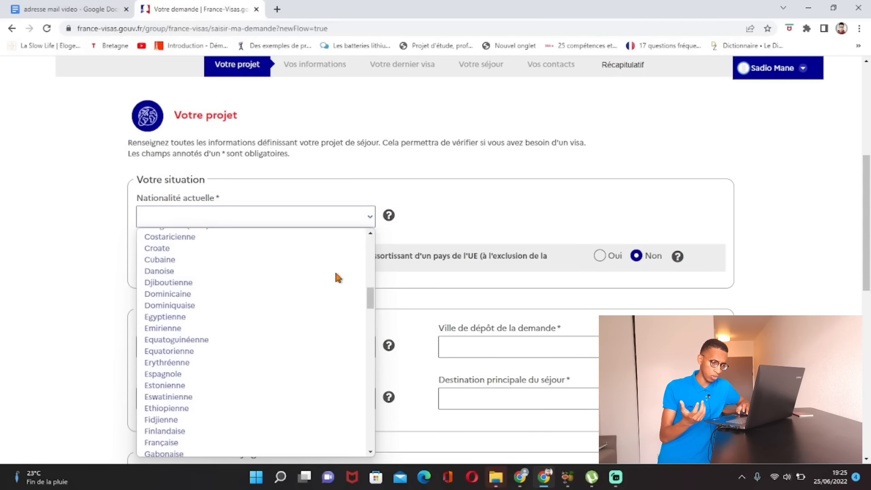
{"action": "scroll", "coordinate": [336, 274], "scroll_direction": "down", "scroll_amount": 8}
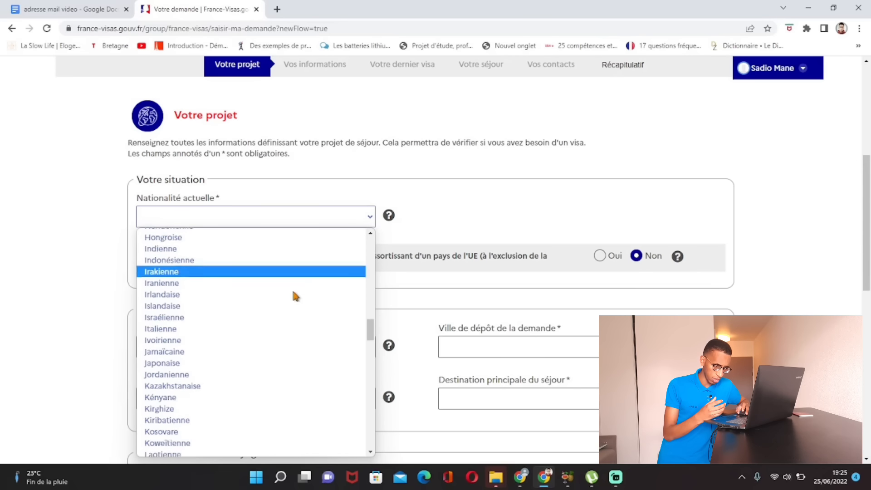
{"action": "scroll", "coordinate": [296, 296], "scroll_direction": "down", "scroll_amount": 18}
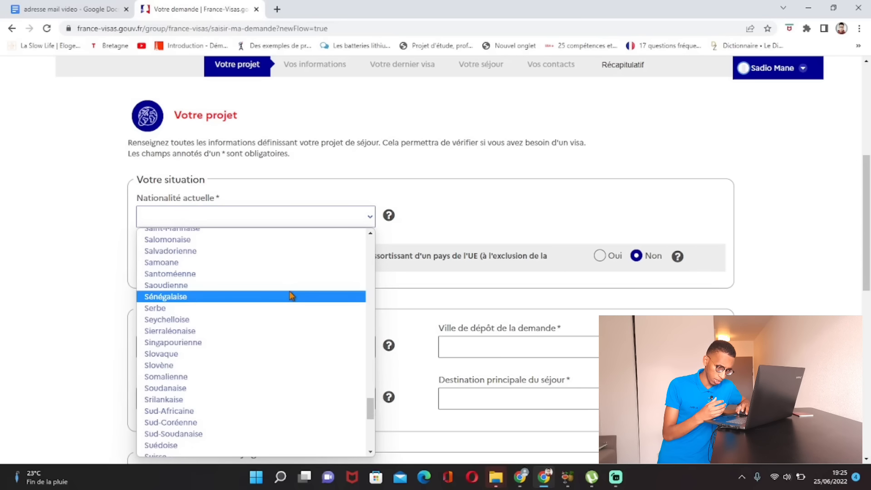
{"action": "scroll", "coordinate": [292, 296], "scroll_direction": "down", "scroll_amount": 6}
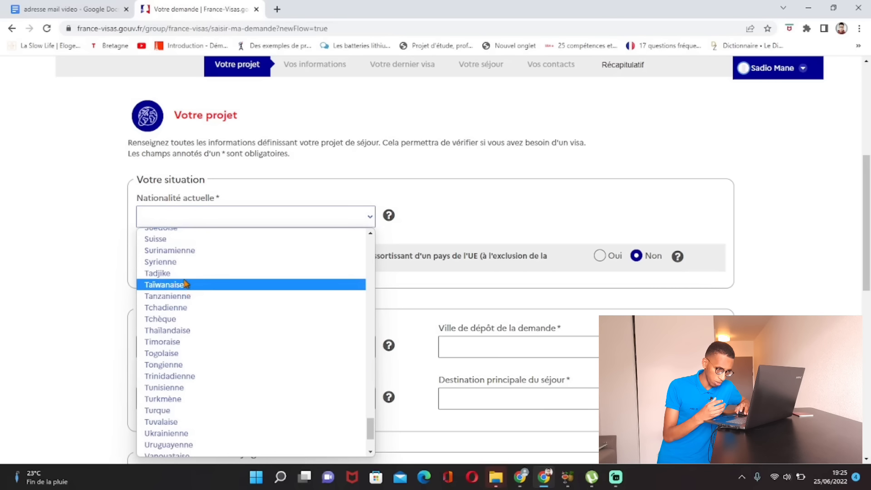
{"action": "scroll", "coordinate": [185, 276], "scroll_direction": "up", "scroll_amount": 5}
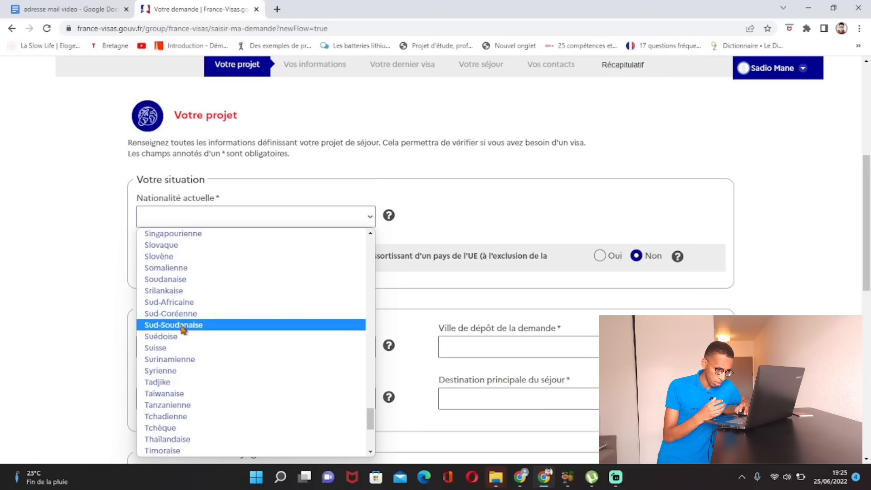
{"action": "scroll", "coordinate": [190, 303], "scroll_direction": "up", "scroll_amount": 3}
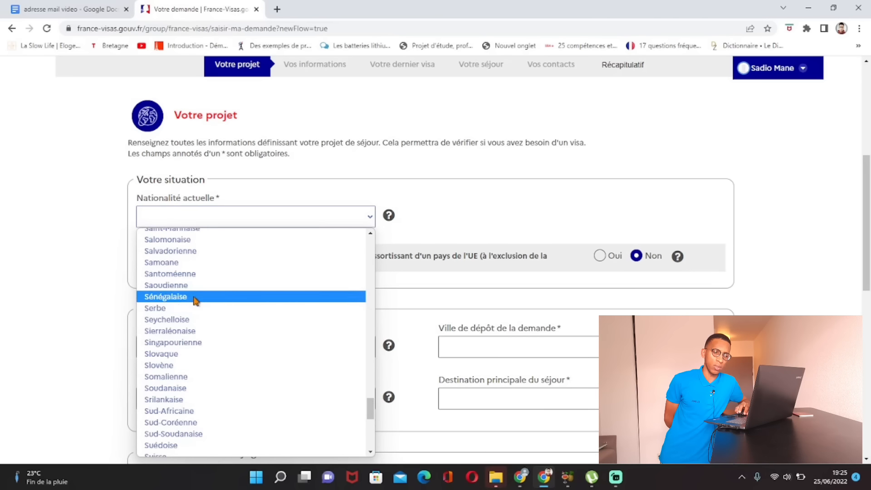
{"action": "left_click", "coordinate": [199, 301]}
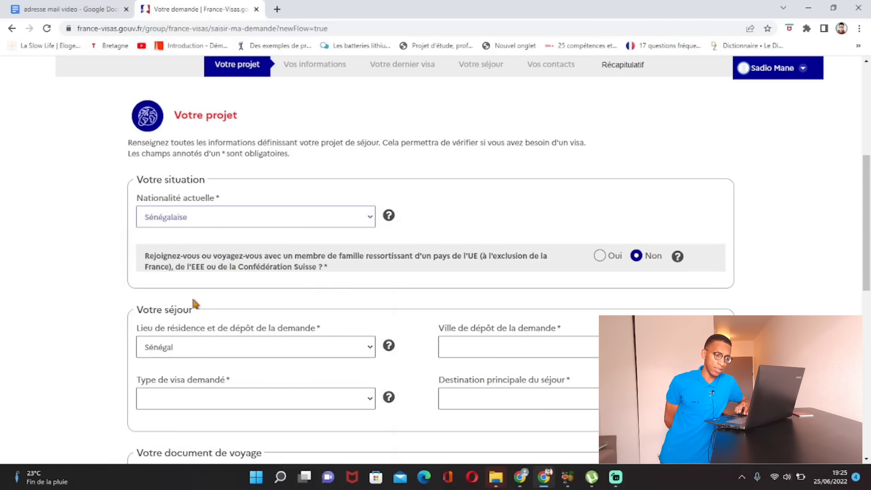
{"action": "scroll", "coordinate": [267, 173], "scroll_direction": "down", "scroll_amount": 2}
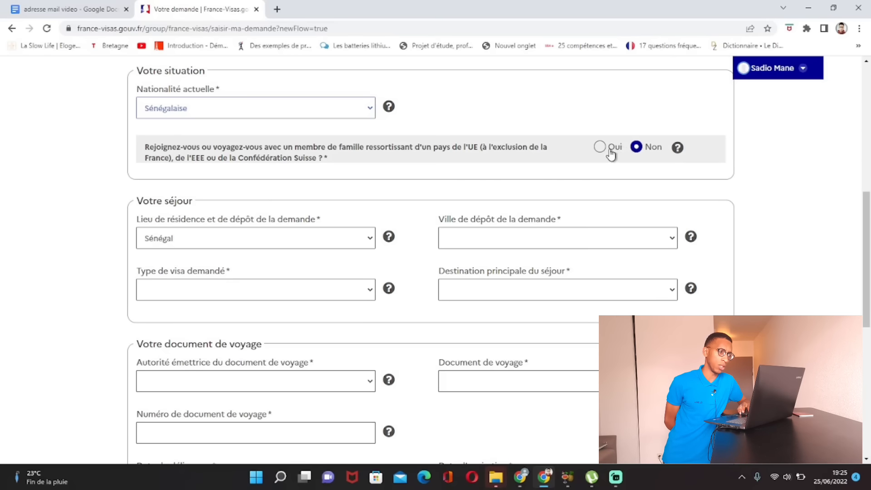
{"action": "scroll", "coordinate": [601, 142], "scroll_direction": "down", "scroll_amount": 1}
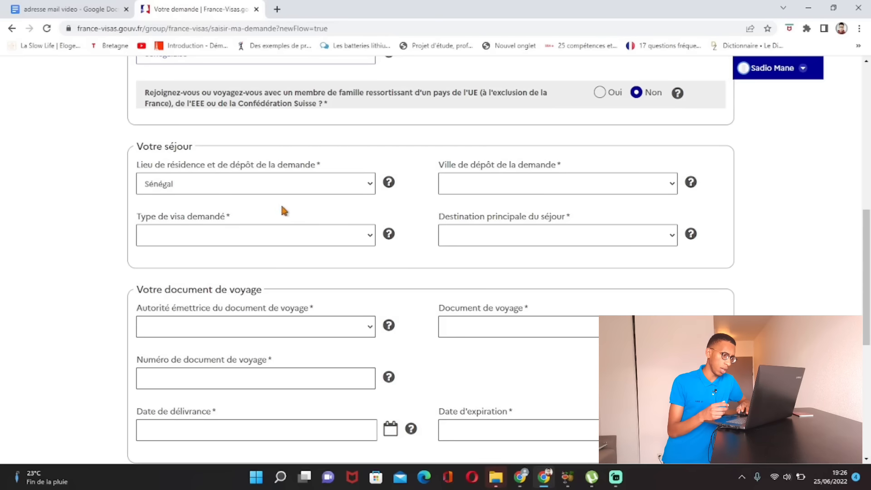
Step: Choose Dakar as filing city, Long séjour (> 90 jours) visa type, and France métropolitaine destination
{"action": "left_click", "coordinate": [515, 191]}
{"action": "left_click", "coordinate": [497, 201]}
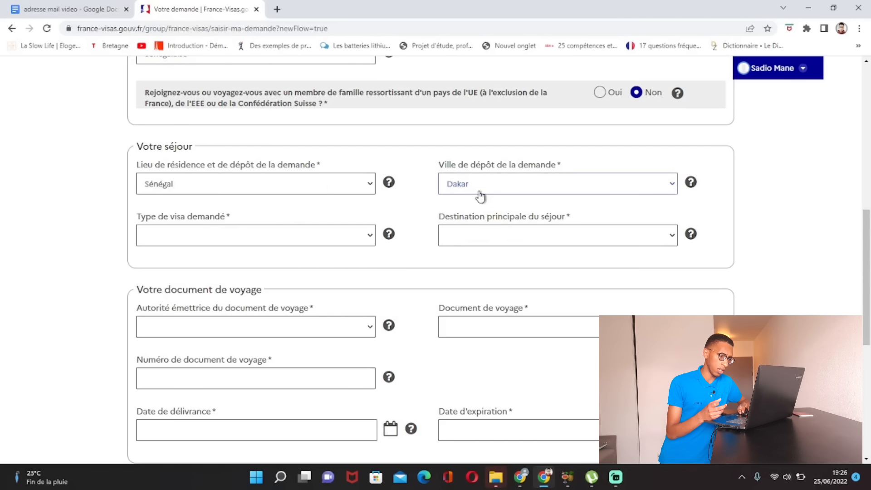
{"action": "left_click", "coordinate": [370, 238]}
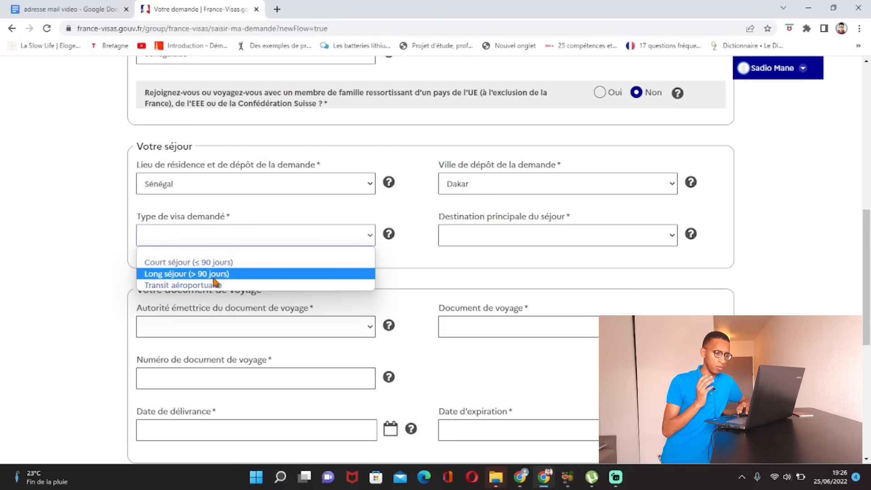
{"action": "left_click", "coordinate": [213, 278]}
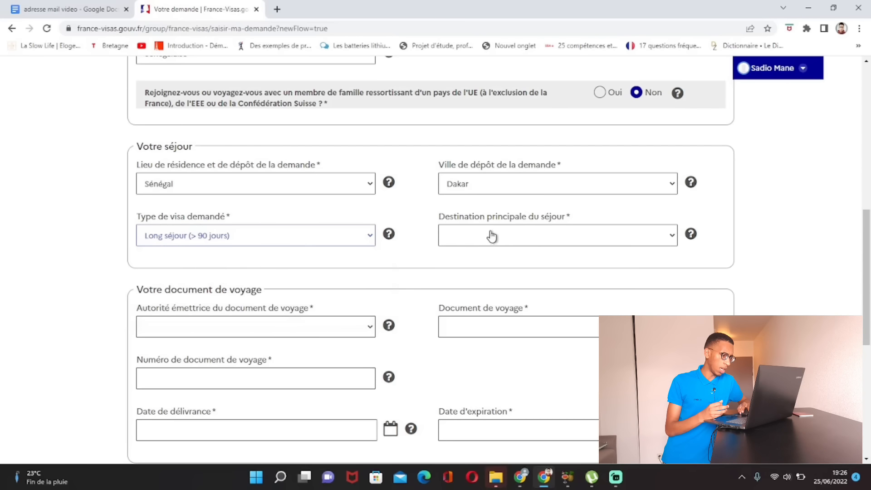
{"action": "left_click", "coordinate": [675, 243]}
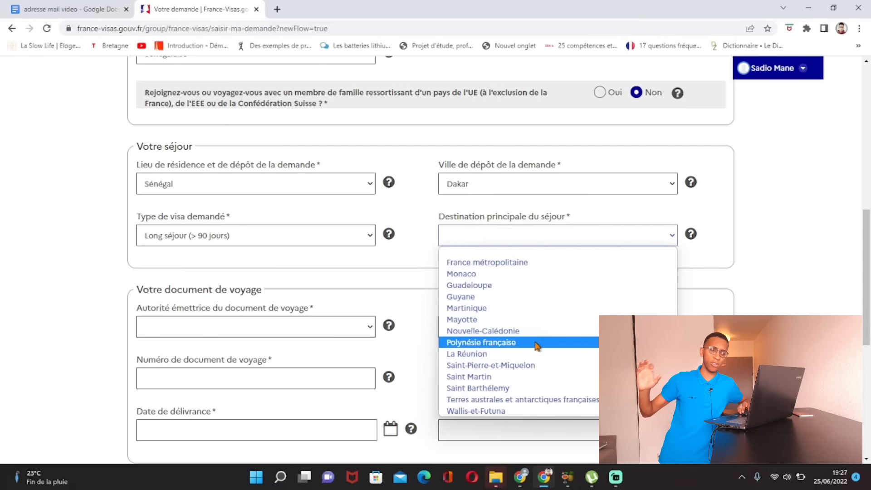
{"action": "left_click", "coordinate": [505, 262]}
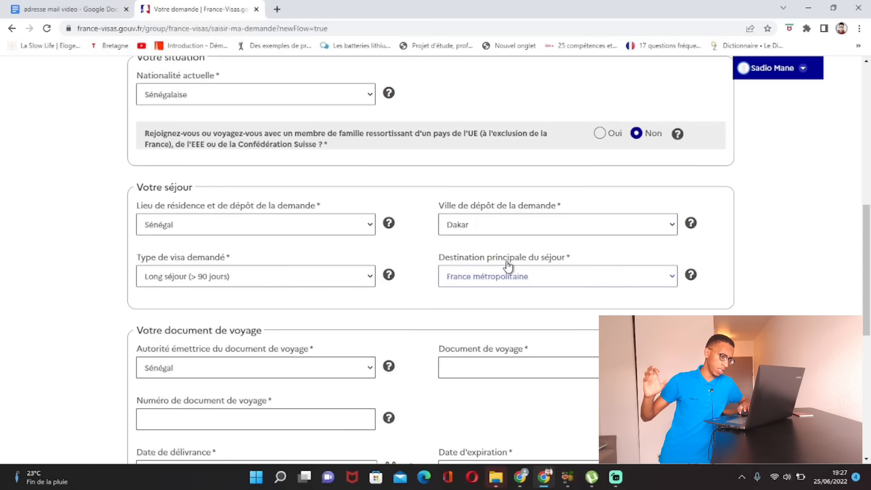
{"action": "scroll", "coordinate": [508, 266], "scroll_direction": "down", "scroll_amount": 5}
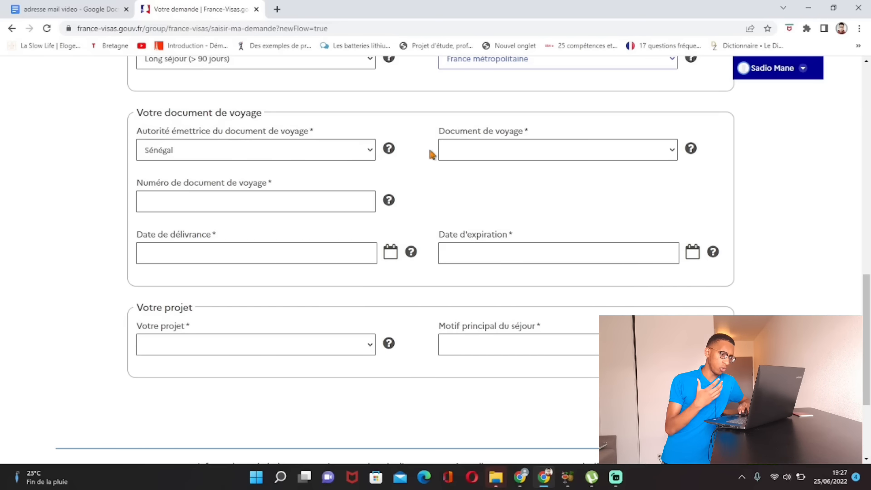
Step: Set the travel document type to Passeport ordinaire
{"action": "left_click", "coordinate": [673, 152]}
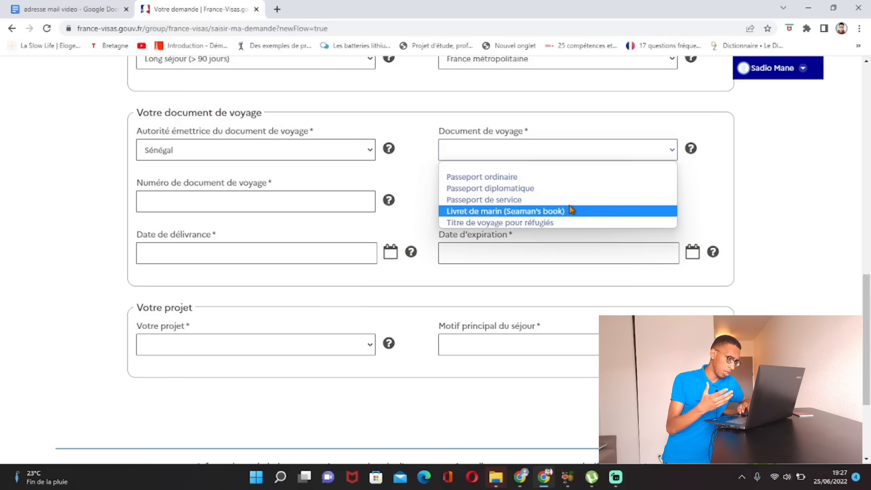
{"action": "left_click", "coordinate": [554, 177]}
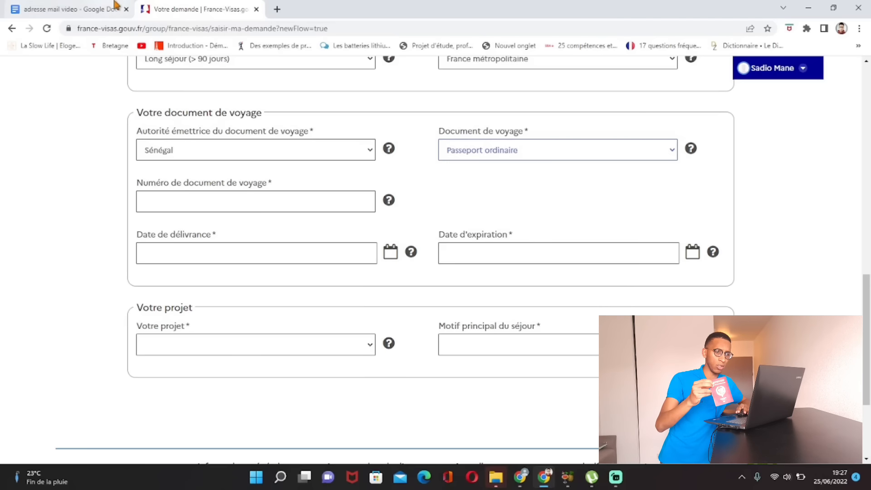
Step: Select the full passport number in the 'adresse mail video' notes document
{"action": "left_click", "coordinate": [91, 9]}
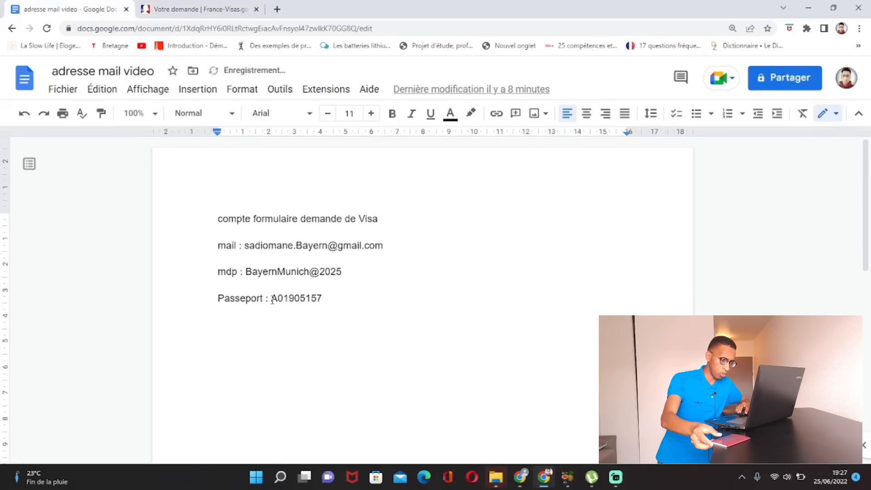
{"action": "left_click_drag", "start_coordinate": [271, 298], "coordinate": [321, 301]}
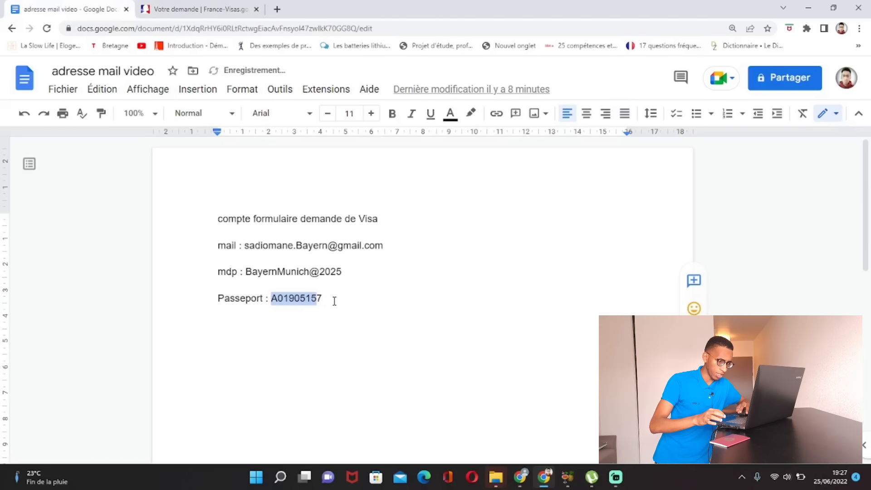
{"action": "left_click", "coordinate": [321, 299]}
{"action": "left_click_drag", "start_coordinate": [268, 298], "coordinate": [323, 302]}
{"action": "key", "text": "ctrl+c"}
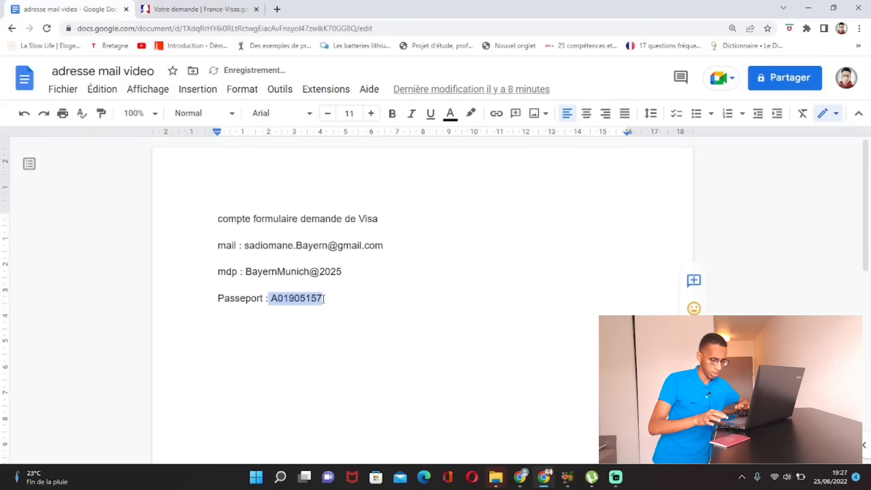
Step: Paste the passport number into the travel document number field
{"action": "left_click", "coordinate": [243, 6]}
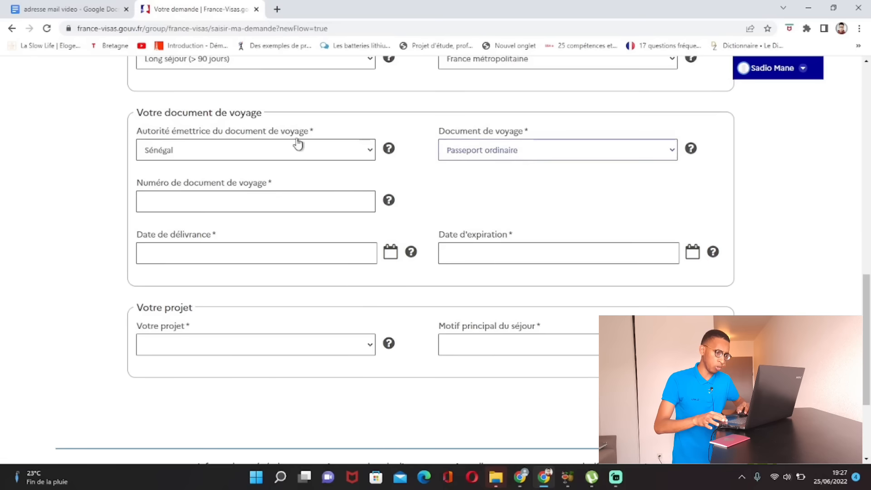
{"action": "left_click", "coordinate": [257, 201]}
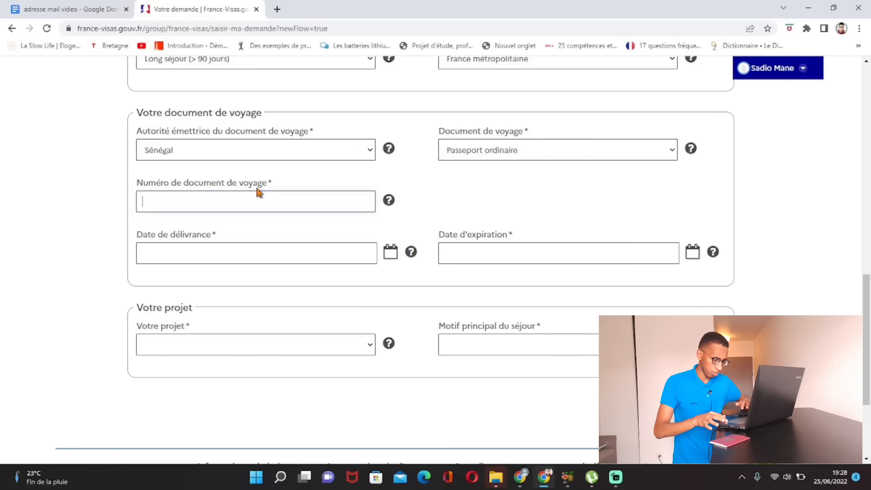
{"action": "key", "text": "ctrl+v"}
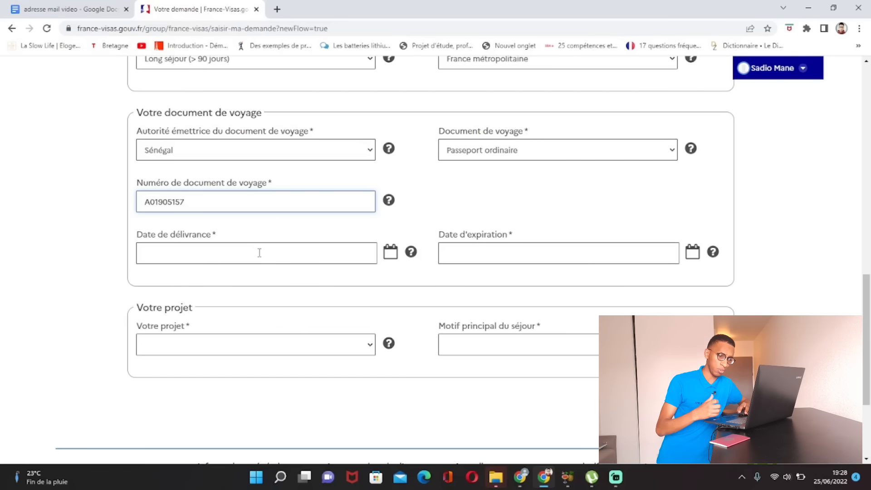
Step: Enter issue date 01/06/2022 and move the expiry date calendar to 2027
{"action": "left_click", "coordinate": [260, 252]}
{"action": "type", "text": "01/06/2022"}
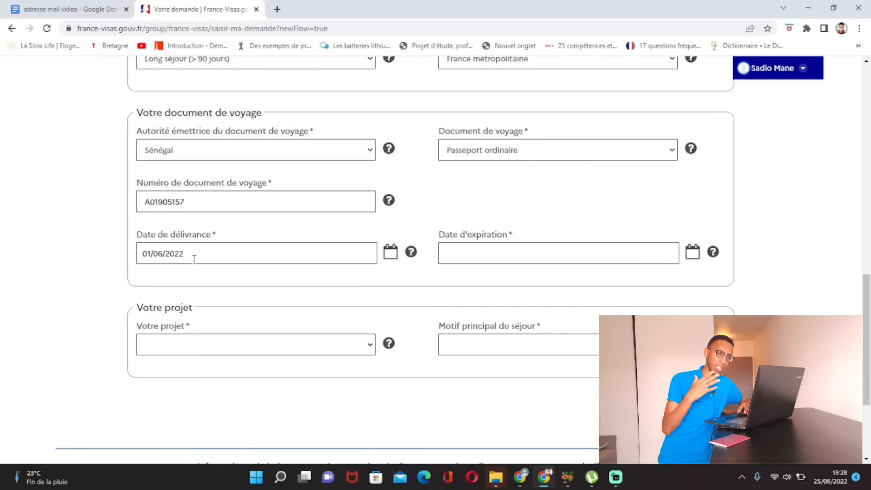
{"action": "left_click", "coordinate": [472, 255]}
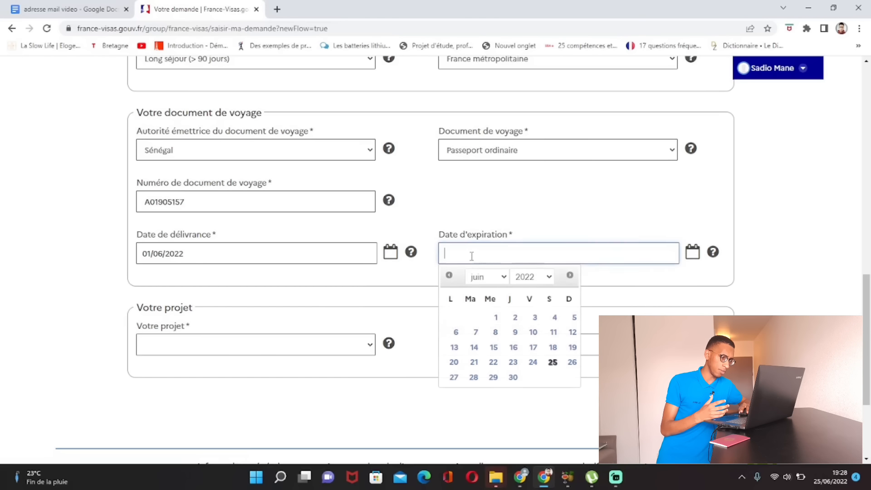
{"action": "left_click", "coordinate": [548, 278]}
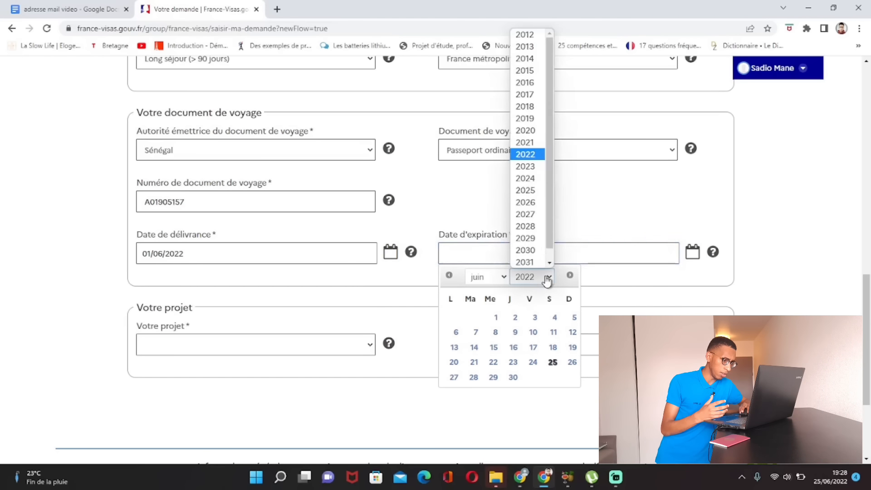
{"action": "left_click", "coordinate": [525, 214]}
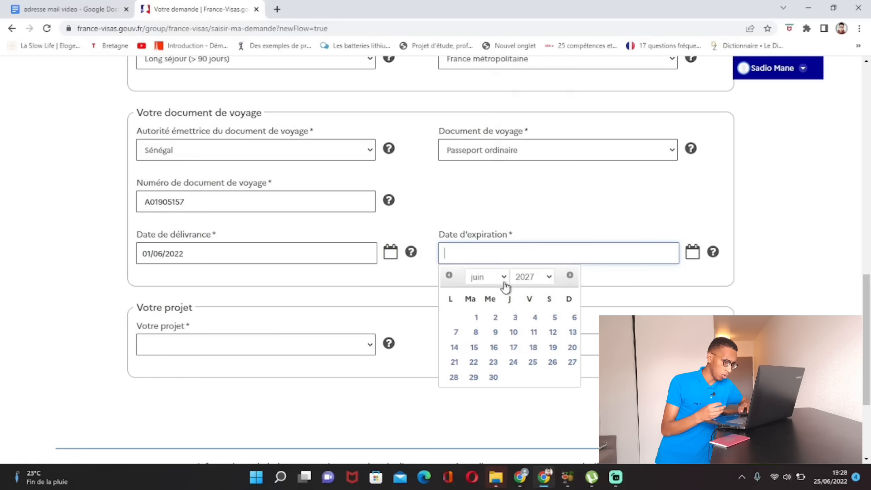
Step: Set expiry to 02/06/2027, project to Études, and main stay reason to Etudiant
{"action": "left_click", "coordinate": [497, 319]}
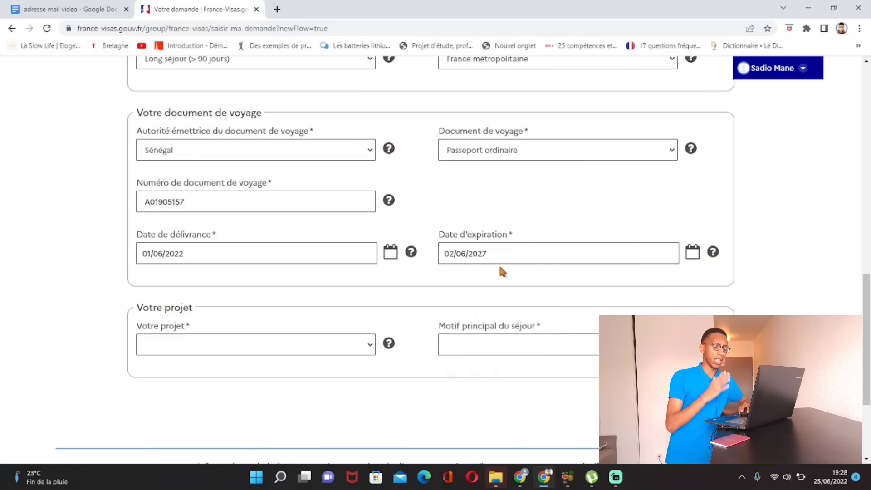
{"action": "scroll", "coordinate": [501, 270], "scroll_direction": "down", "scroll_amount": 2}
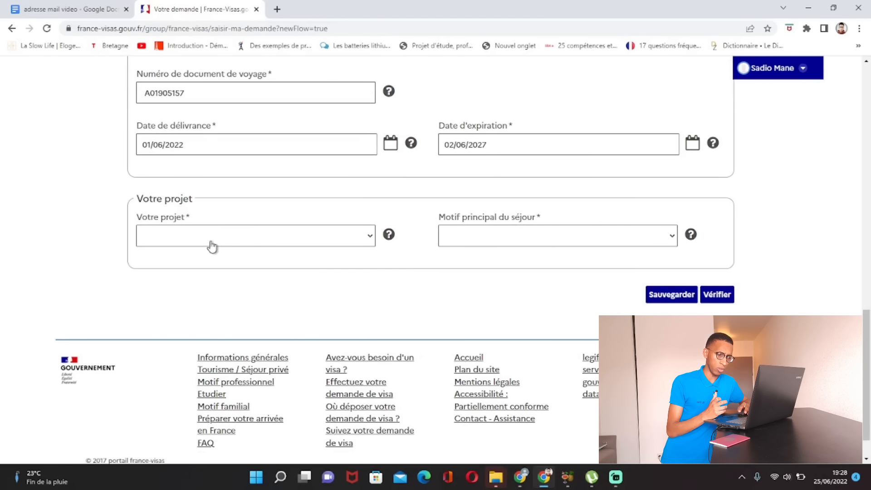
{"action": "left_click", "coordinate": [372, 239]}
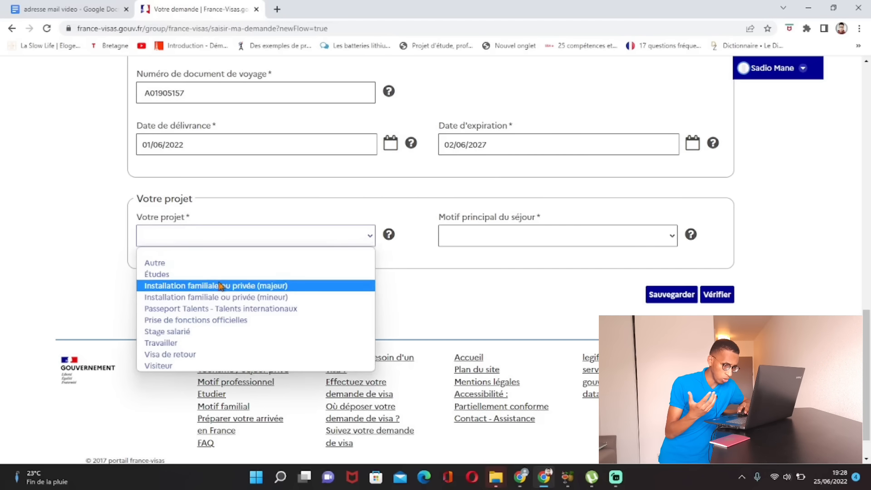
{"action": "left_click", "coordinate": [202, 276]}
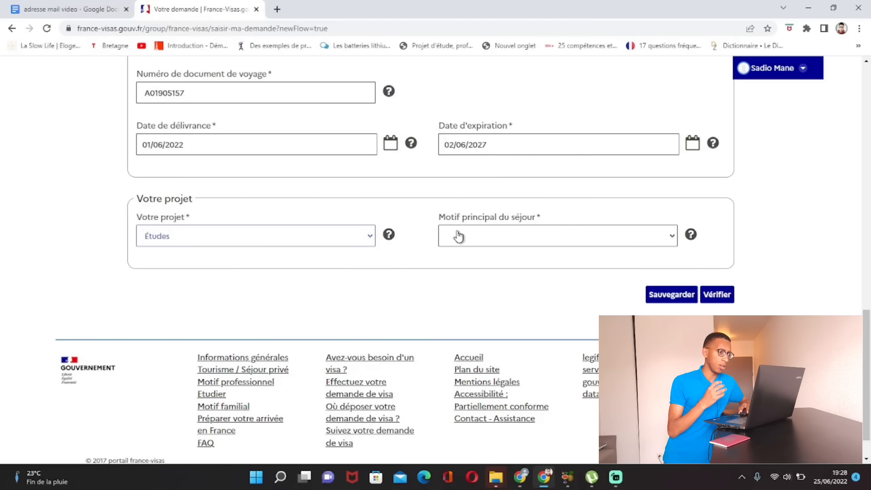
{"action": "left_click", "coordinate": [674, 239]}
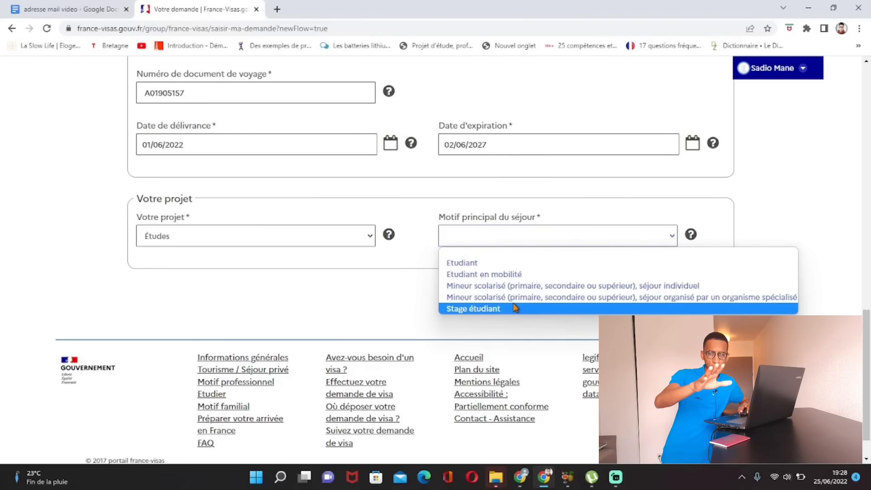
{"action": "left_click", "coordinate": [477, 264]}
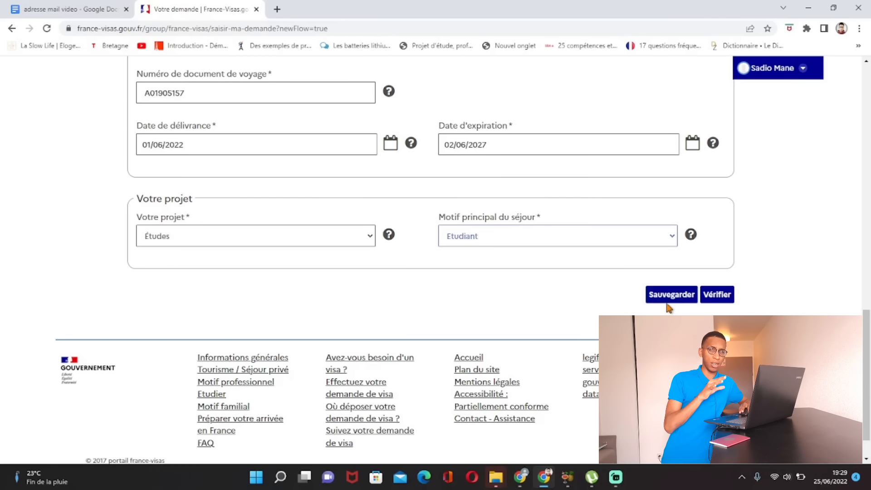
Step: Verify the Votre projet step, continue, and confirm the travel document number is correct
{"action": "left_click", "coordinate": [714, 303]}
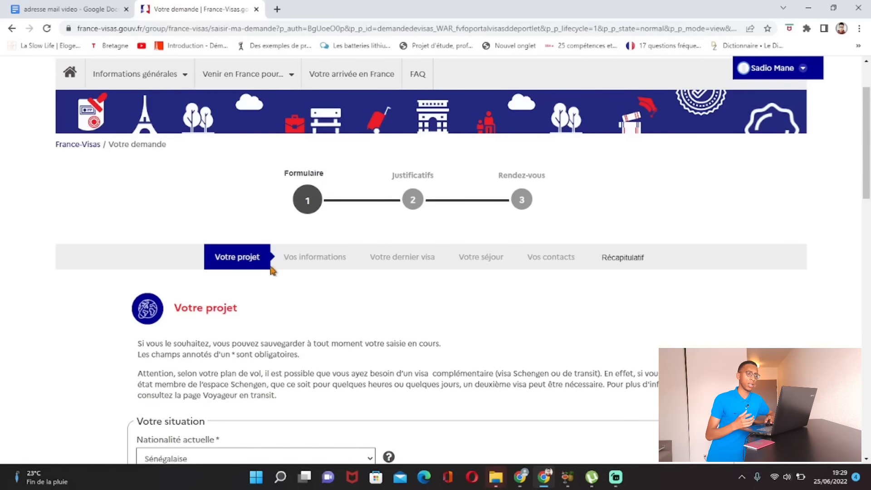
{"action": "scroll", "coordinate": [243, 267], "scroll_direction": "down", "scroll_amount": 2}
{"action": "scroll", "coordinate": [242, 267], "scroll_direction": "down", "scroll_amount": 3}
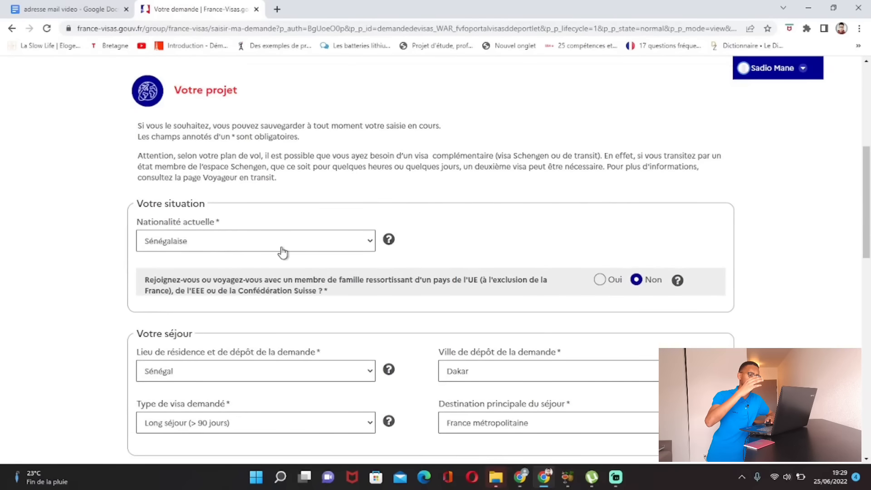
{"action": "scroll", "coordinate": [342, 258], "scroll_direction": "down", "scroll_amount": 14}
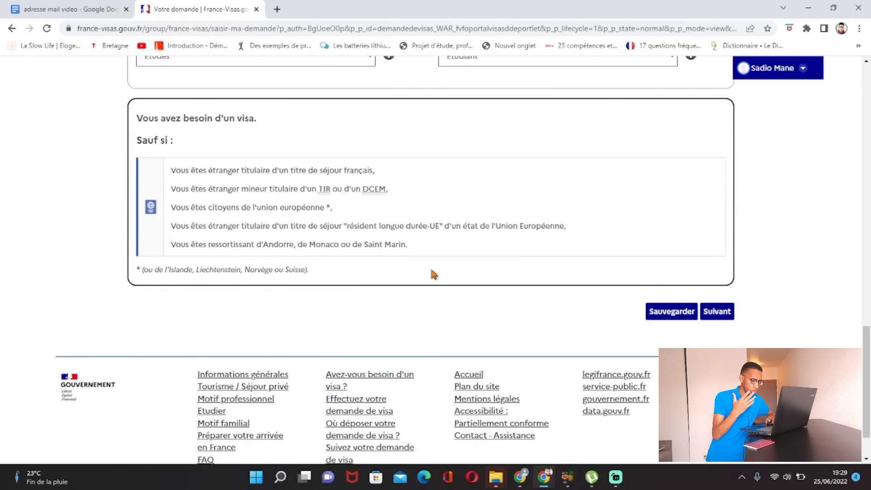
{"action": "left_click", "coordinate": [731, 313]}
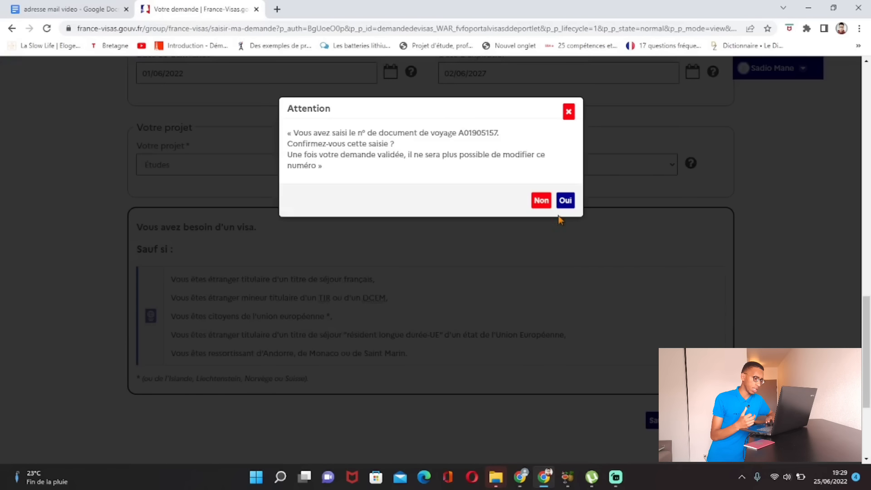
{"action": "left_click", "coordinate": [568, 200]}
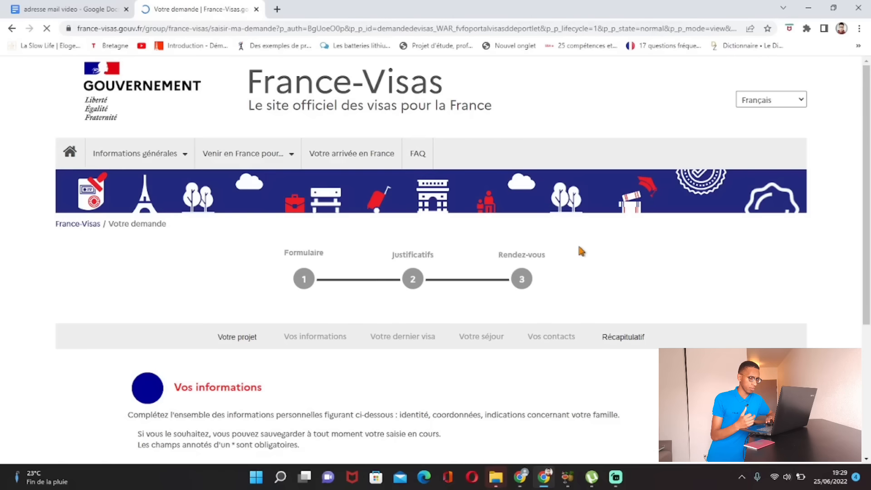
Step: Scroll down through the Votre identité fields: sex, marital status, names and birth details
{"action": "scroll", "coordinate": [562, 332], "scroll_direction": "down", "scroll_amount": 1}
{"action": "scroll", "coordinate": [562, 332], "scroll_direction": "down", "scroll_amount": 2}
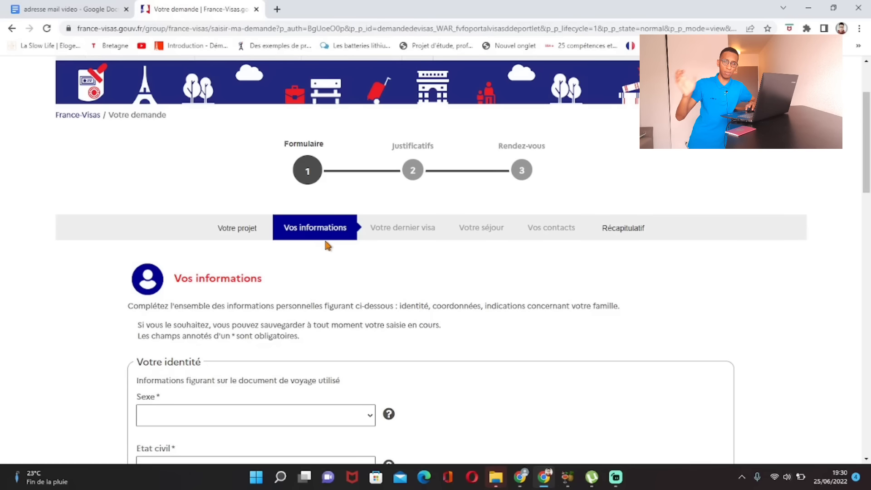
{"action": "scroll", "coordinate": [328, 246], "scroll_direction": "down", "scroll_amount": 5}
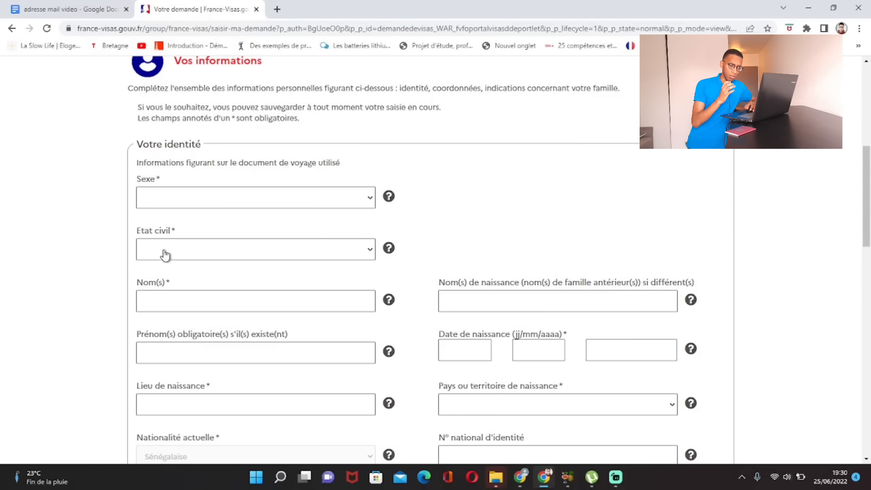
{"action": "scroll", "coordinate": [182, 288], "scroll_direction": "down", "scroll_amount": 3}
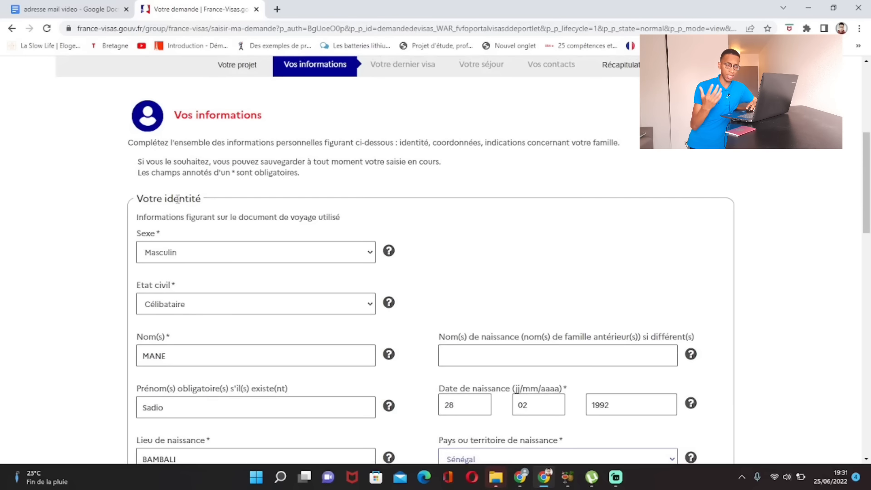
{"action": "scroll", "coordinate": [179, 202], "scroll_direction": "down", "scroll_amount": 1}
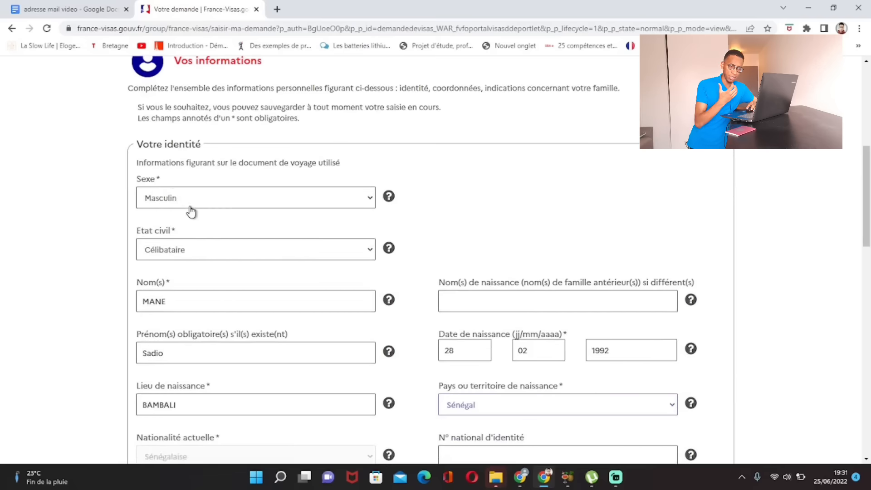
{"action": "left_click", "coordinate": [369, 201]}
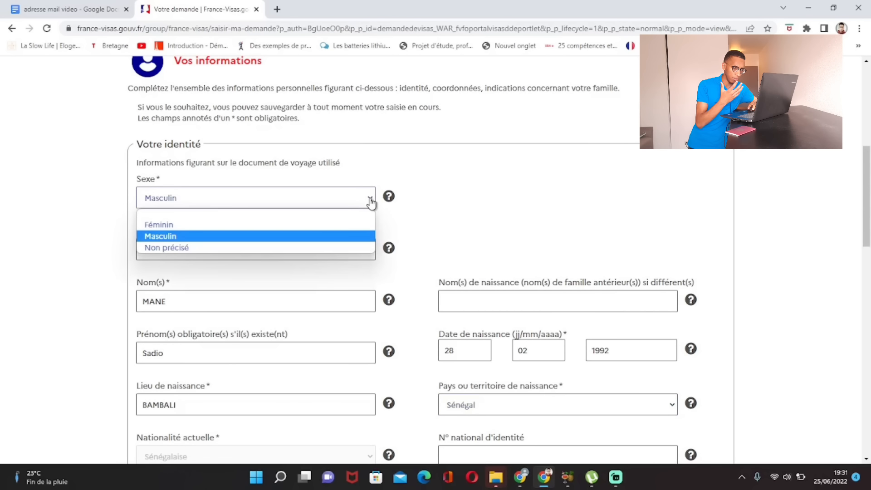
{"action": "left_click", "coordinate": [439, 214]}
{"action": "scroll", "coordinate": [267, 241], "scroll_direction": "down", "scroll_amount": 1}
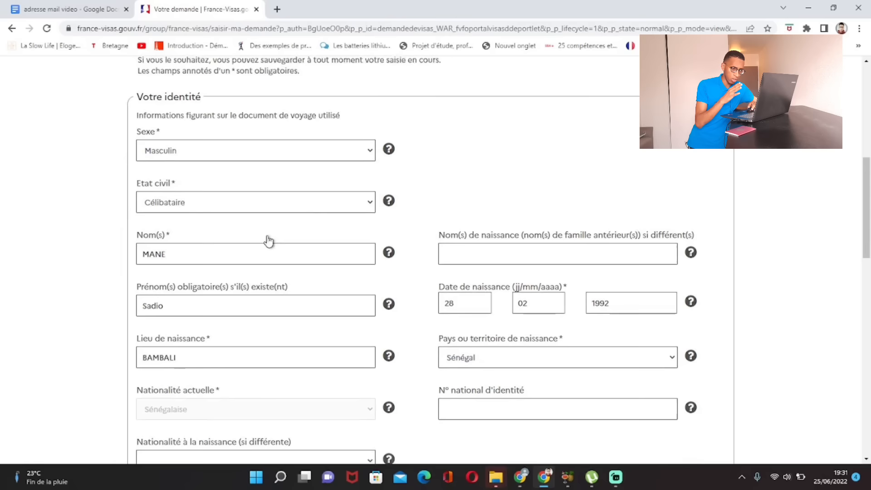
{"action": "left_click", "coordinate": [371, 203]}
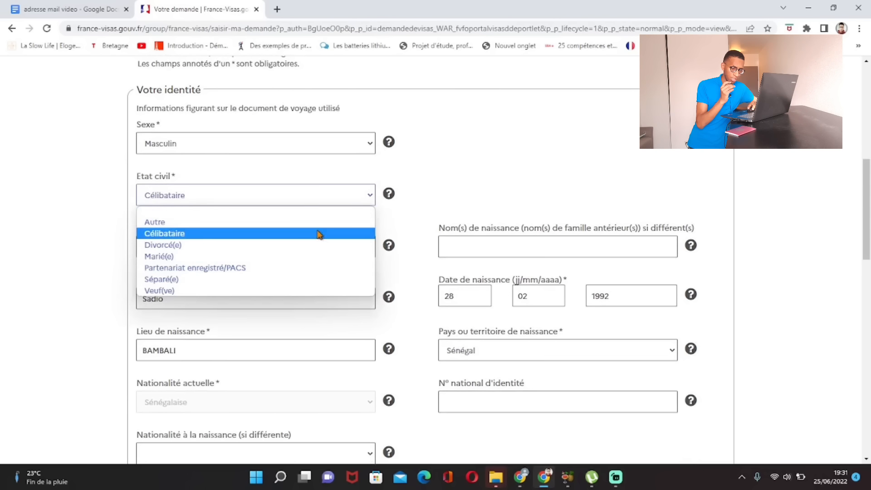
{"action": "left_click", "coordinate": [319, 233]}
{"action": "scroll", "coordinate": [277, 176], "scroll_direction": "down", "scroll_amount": 2}
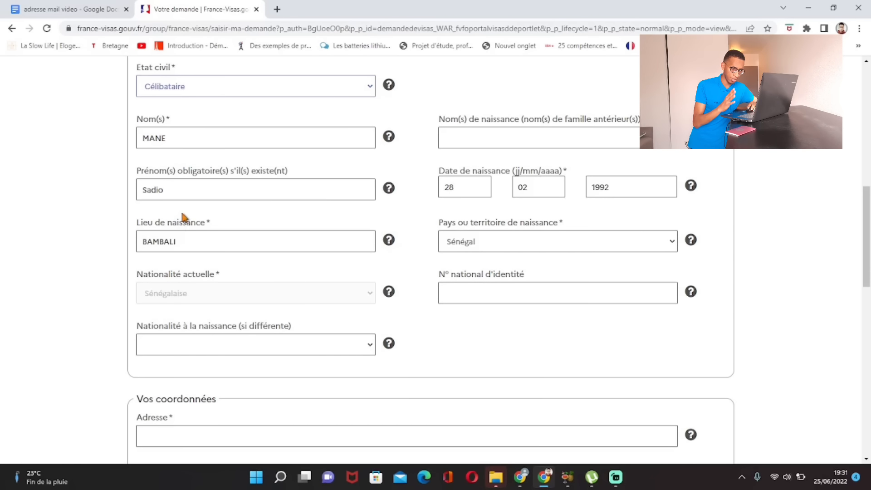
{"action": "scroll", "coordinate": [184, 217], "scroll_direction": "down", "scroll_amount": 2}
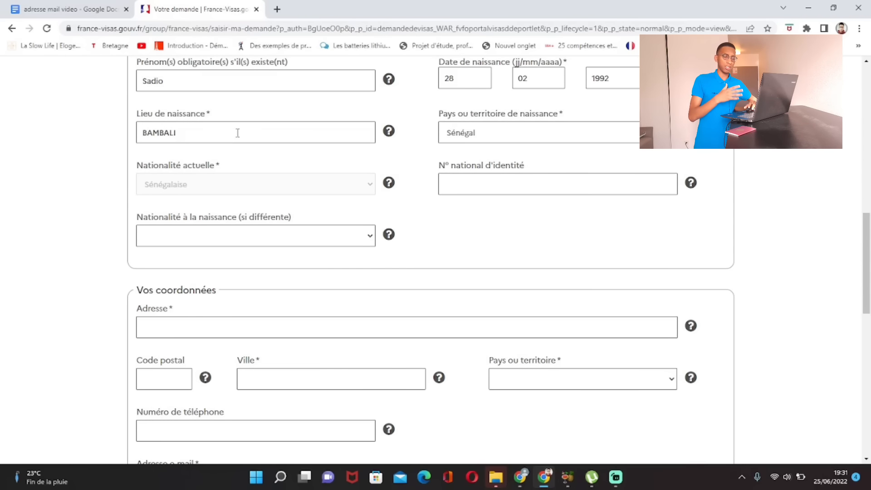
{"action": "scroll", "coordinate": [238, 133], "scroll_direction": "up", "scroll_amount": 2}
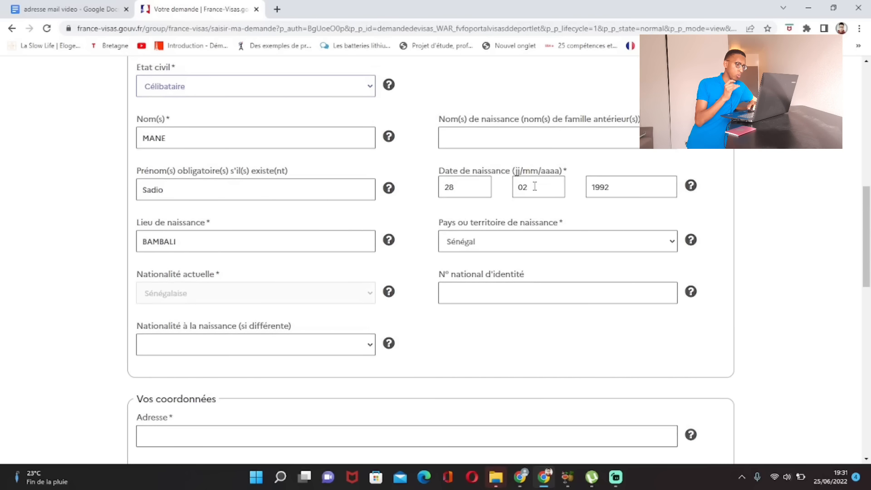
{"action": "scroll", "coordinate": [606, 188], "scroll_direction": "down", "scroll_amount": 2}
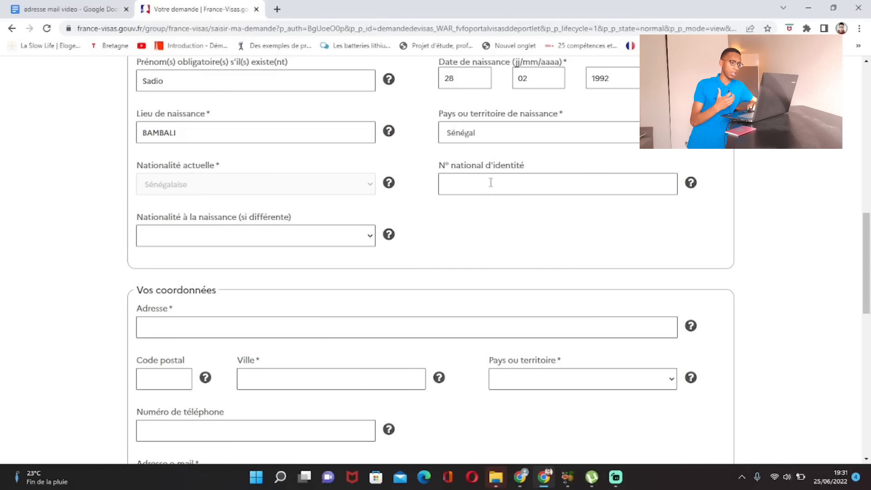
{"action": "scroll", "coordinate": [491, 183], "scroll_direction": "up", "scroll_amount": 1}
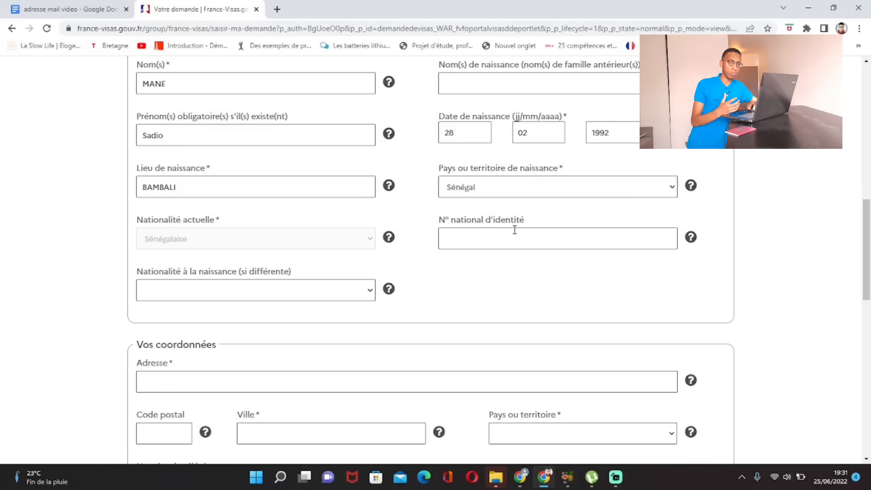
{"action": "scroll", "coordinate": [526, 250], "scroll_direction": "down", "scroll_amount": 2}
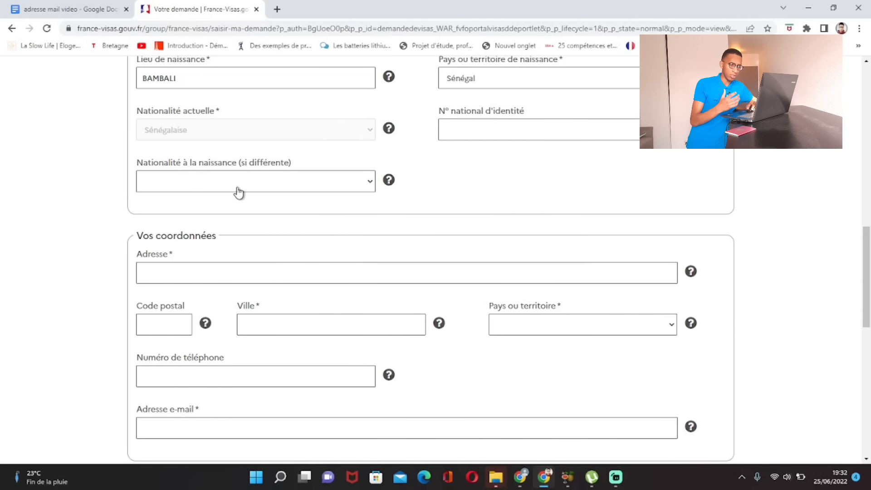
{"action": "scroll", "coordinate": [240, 190], "scroll_direction": "down", "scroll_amount": 3}
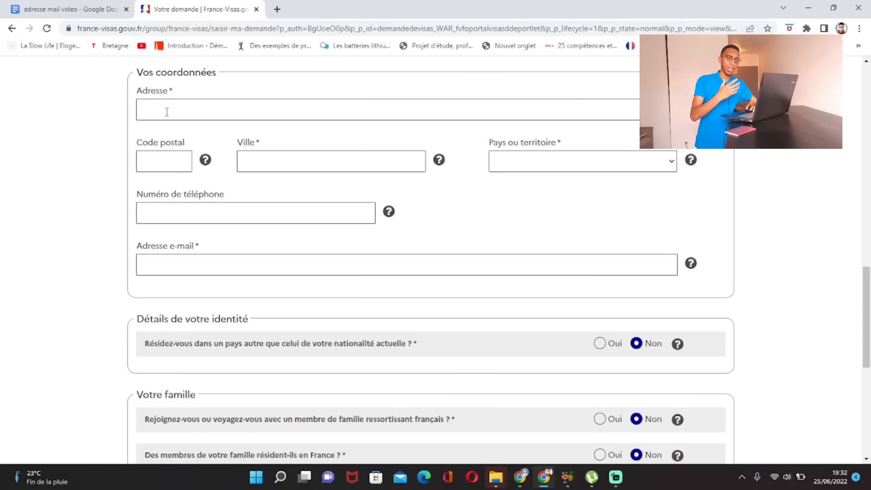
Step: Enter the applicant's street address in capitals and the city DAKAR
{"action": "left_click", "coordinate": [175, 103]}
{"action": "key", "text": "Caps_Lock"}
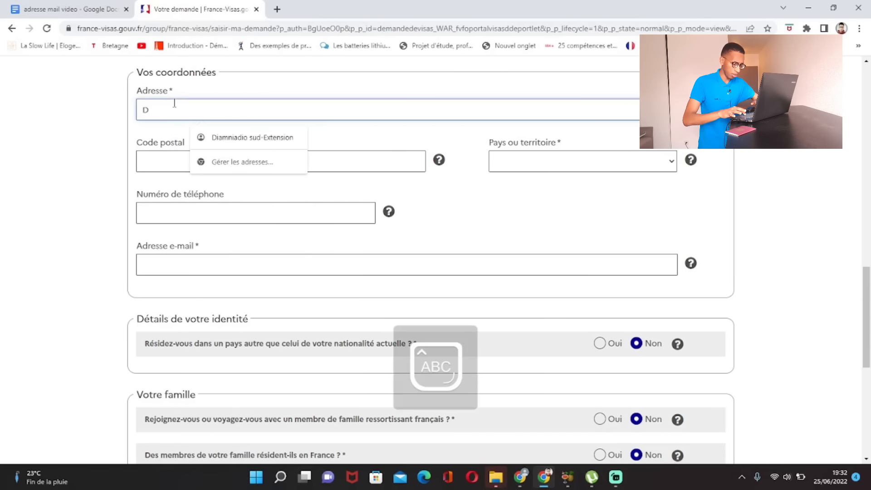
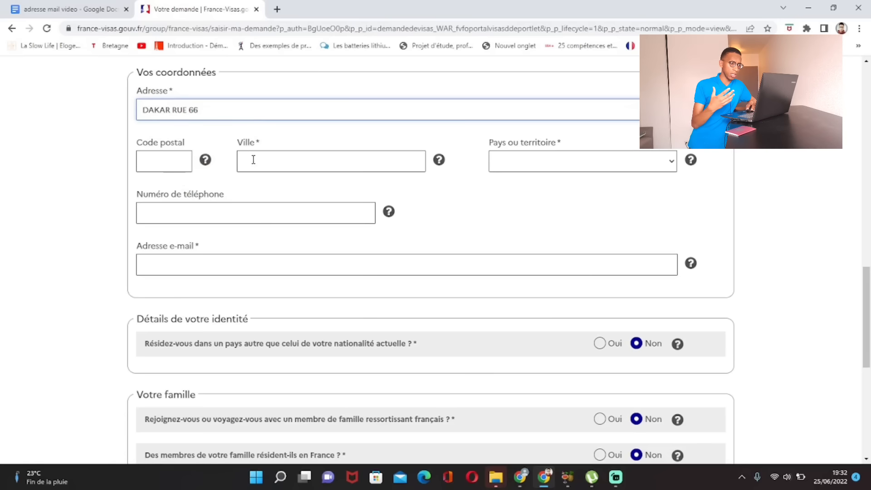
{"action": "left_click", "coordinate": [268, 156]}
{"action": "key", "text": "Caps_Lock"}
{"action": "type", "text": "DAKAR"}
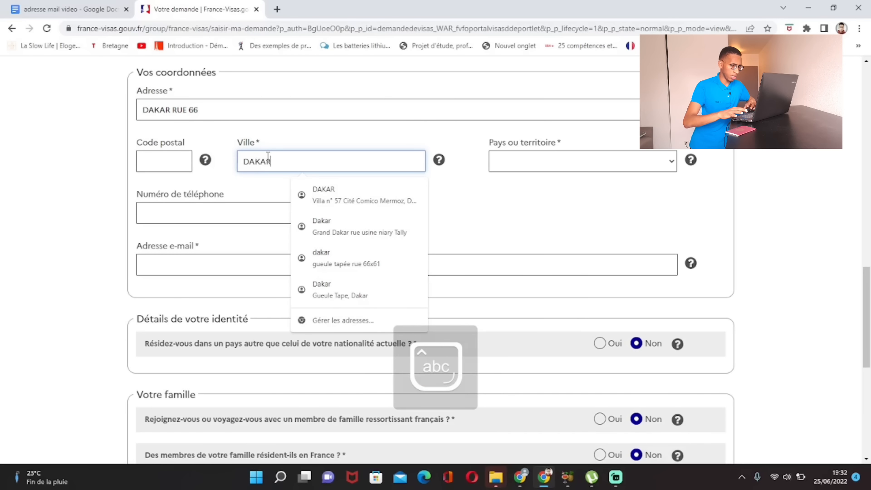
{"action": "left_click", "coordinate": [520, 199]}
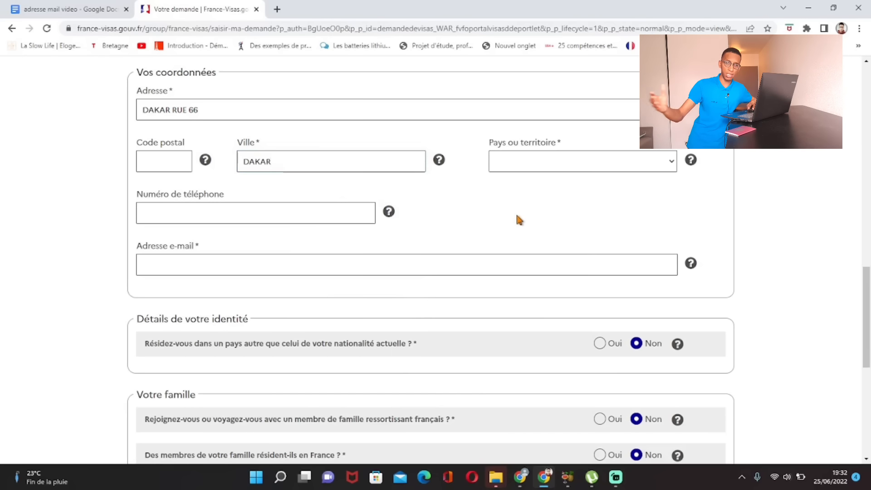
Step: Choose Sénégal as the country in Pays ou territoire
{"action": "left_click", "coordinate": [525, 166]}
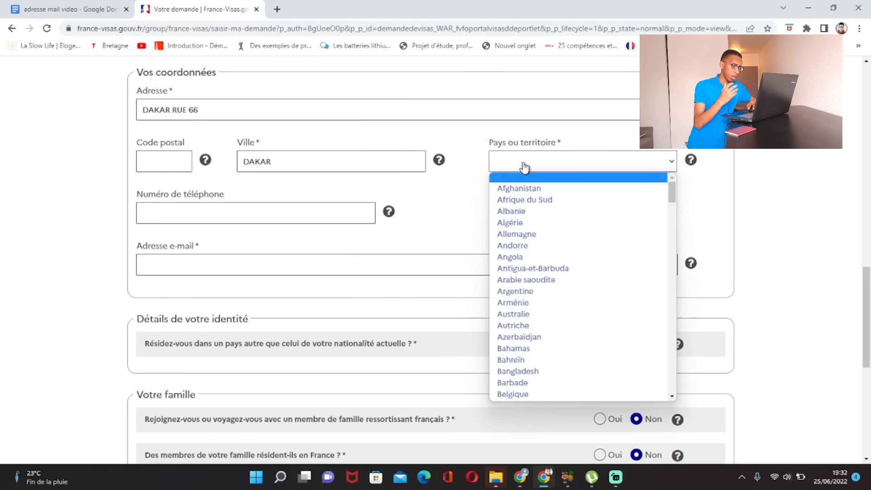
{"action": "key", "text": "s"}
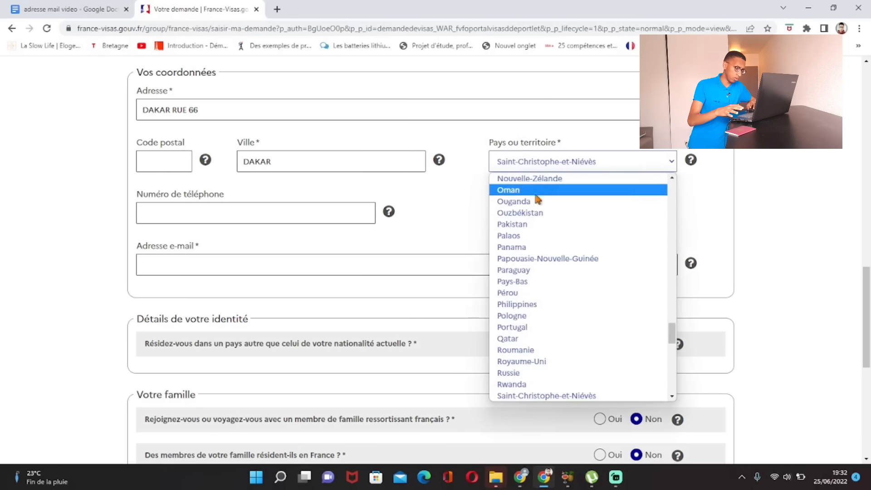
{"action": "scroll", "coordinate": [560, 258], "scroll_direction": "down", "scroll_amount": 5}
{"action": "left_click", "coordinate": [546, 283]}
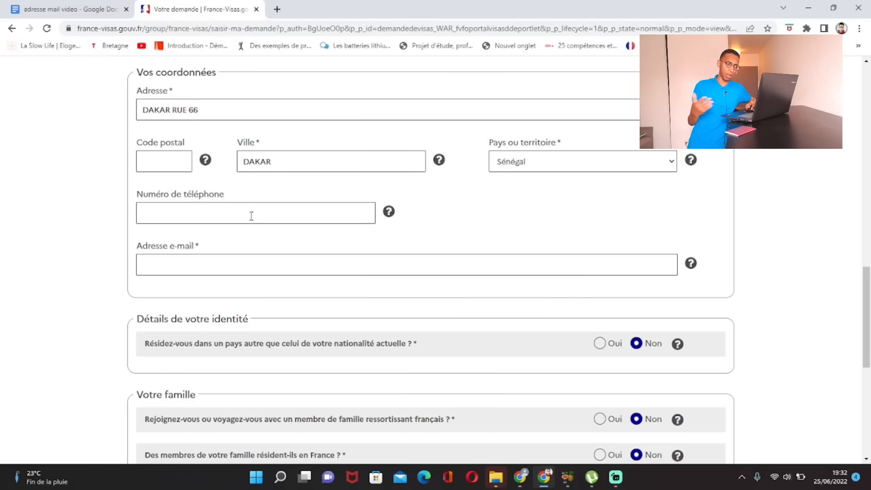
{"action": "scroll", "coordinate": [252, 216], "scroll_direction": "down", "scroll_amount": 2}
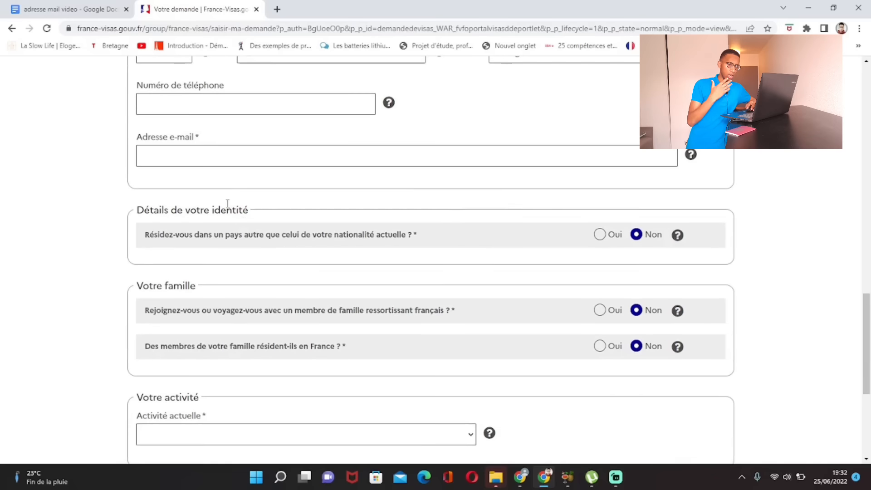
{"action": "left_click", "coordinate": [213, 163]}
Step: Copy the account e-mail address from the Google Docs notes and return to France-Visas
{"action": "left_click", "coordinate": [52, 8]}
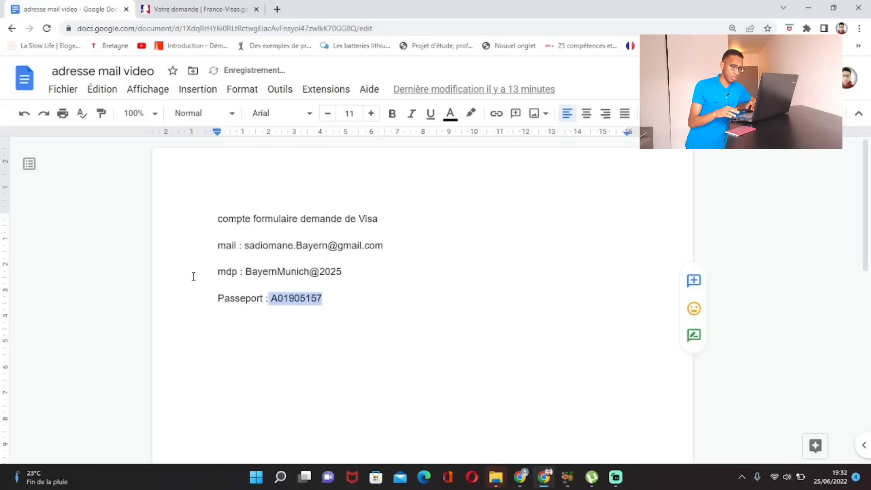
{"action": "left_click_drag", "start_coordinate": [245, 245], "coordinate": [382, 249]}
{"action": "key", "text": "ctrl+c"}
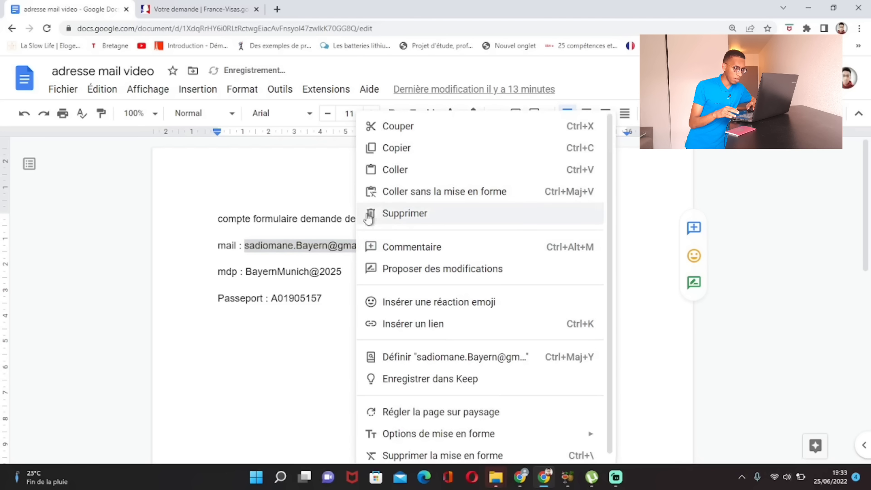
{"action": "left_click", "coordinate": [398, 148]}
{"action": "left_click", "coordinate": [227, 11]}
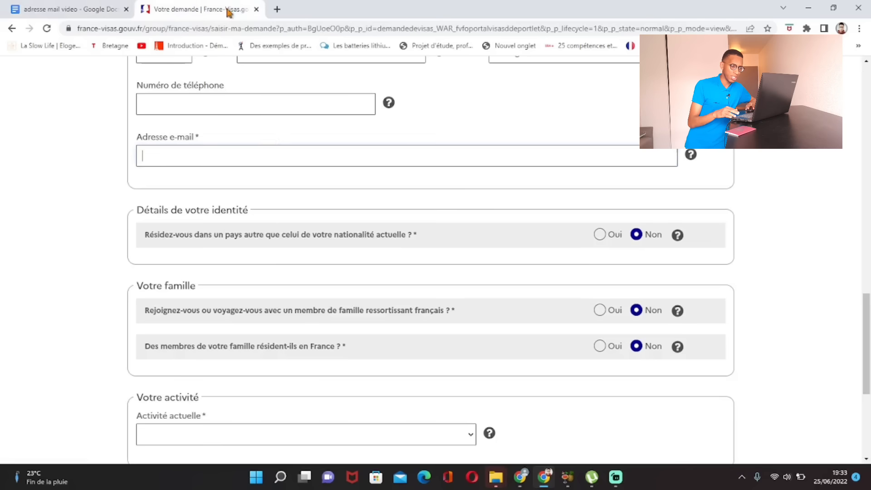
Step: Paste the copied e-mail address into the Adresse e-mail field
{"action": "left_click", "coordinate": [185, 153]}
{"action": "key", "text": "ctrl+v"}
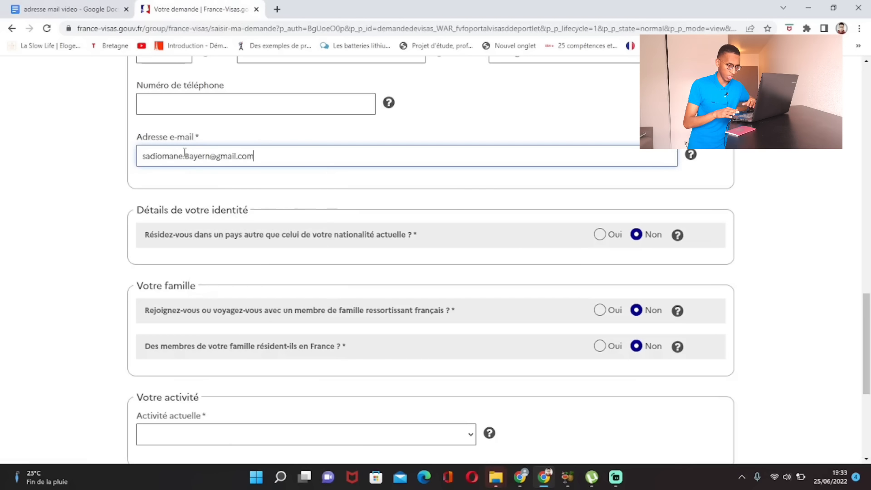
{"action": "left_click", "coordinate": [105, 169]}
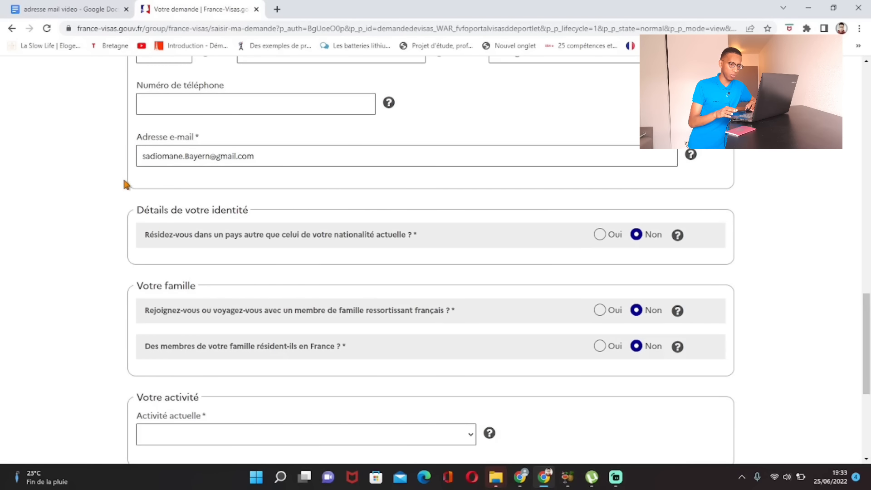
Step: Switch the residence question to Oui, then set it back to Non
{"action": "scroll", "coordinate": [124, 183], "scroll_direction": "down", "scroll_amount": 1}
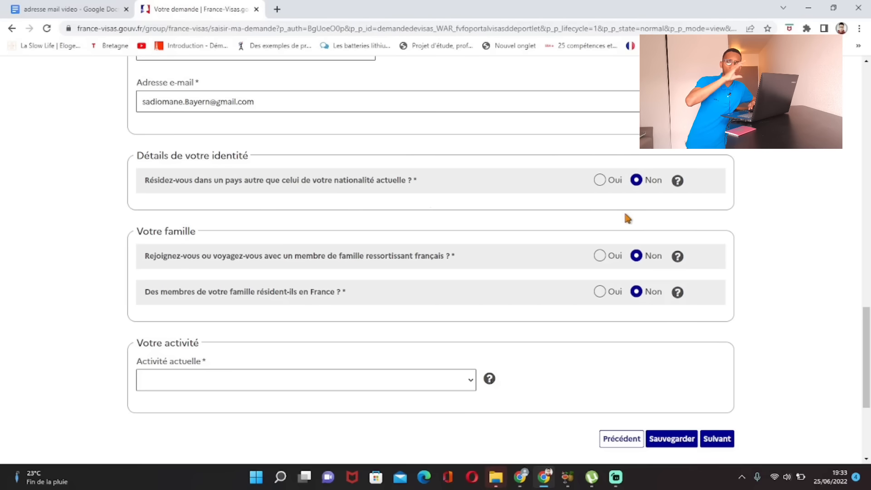
{"action": "left_click", "coordinate": [601, 181]}
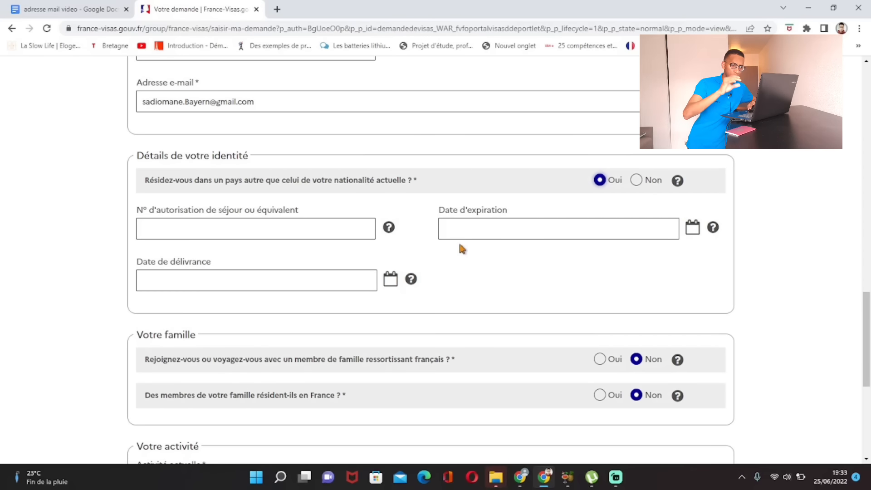
{"action": "left_click", "coordinate": [634, 187]}
{"action": "scroll", "coordinate": [169, 205], "scroll_direction": "down", "scroll_amount": 2}
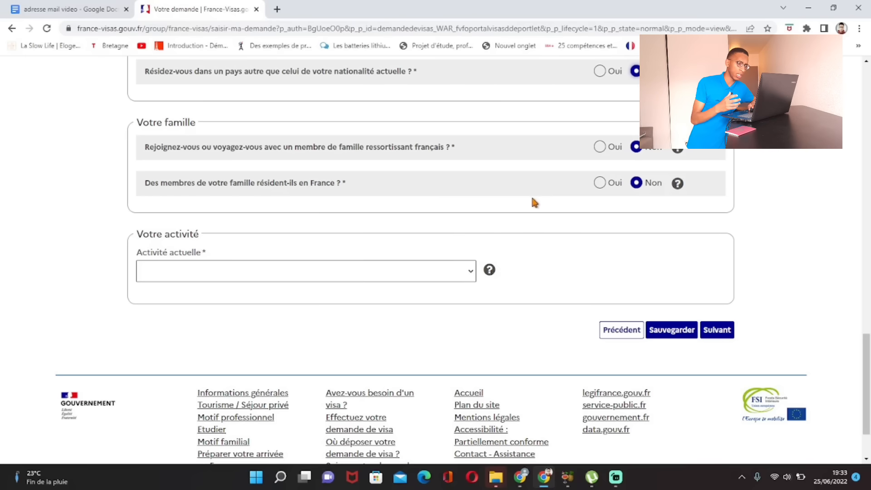
Step: Select 'Elève, Etudiant, stagiaire' as the Activité actuelle
{"action": "scroll", "coordinate": [516, 207], "scroll_direction": "down", "scroll_amount": 1}
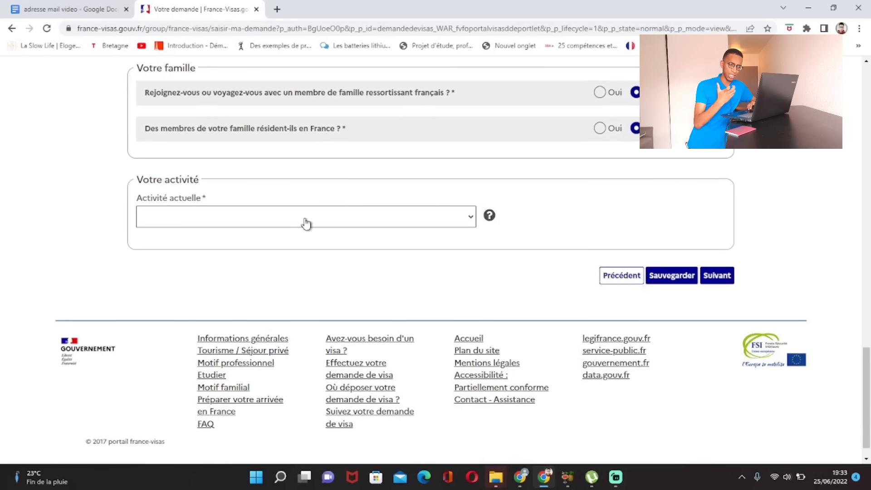
{"action": "left_click", "coordinate": [476, 221]}
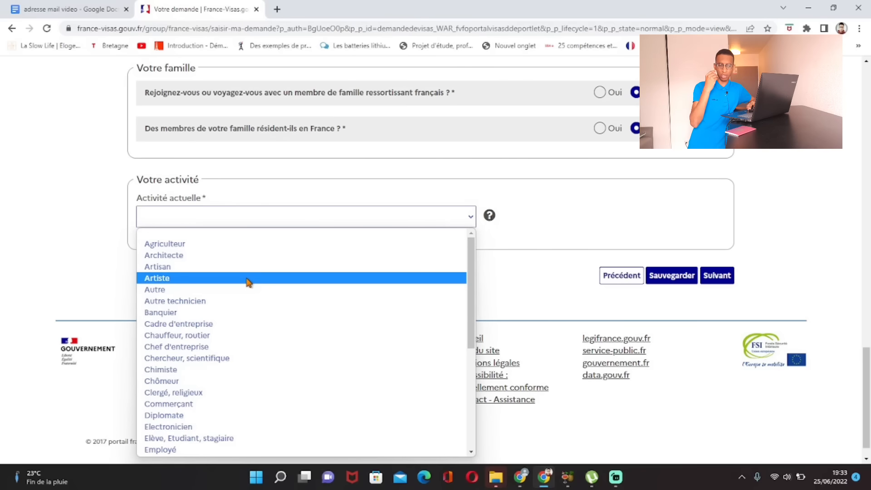
{"action": "scroll", "coordinate": [247, 288], "scroll_direction": "down", "scroll_amount": 5}
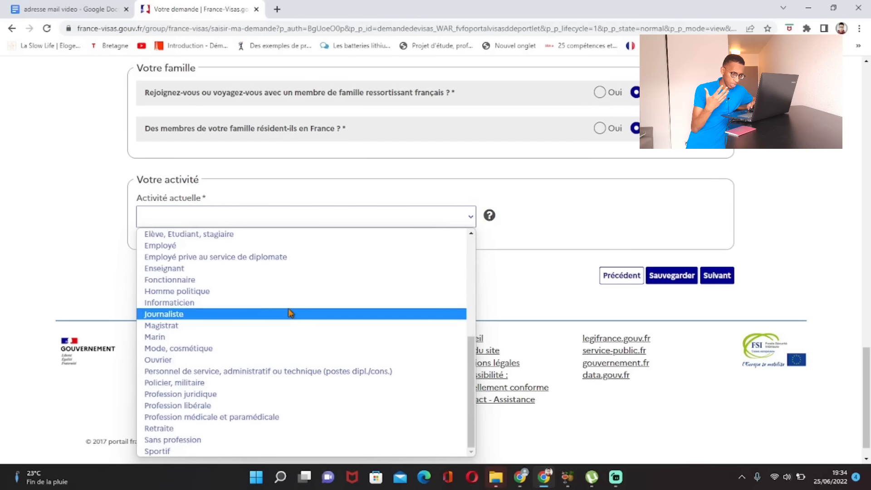
{"action": "left_click", "coordinate": [214, 237]}
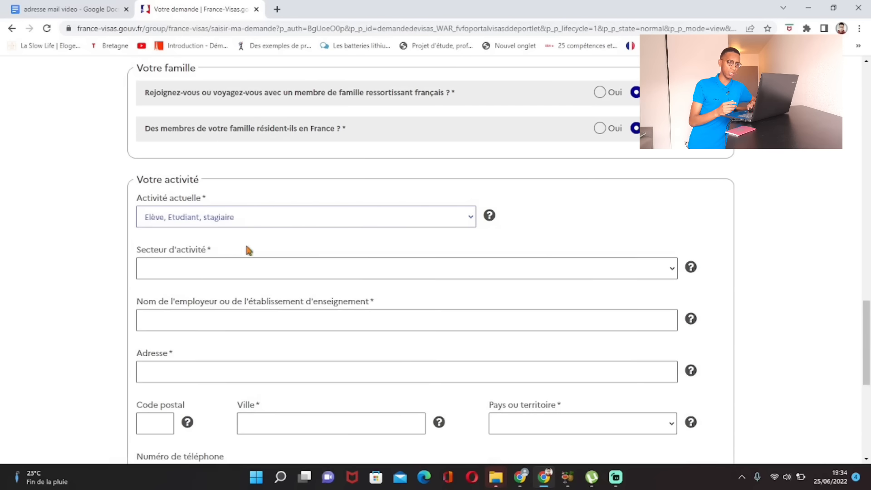
{"action": "scroll", "coordinate": [276, 260], "scroll_direction": "down", "scroll_amount": 2}
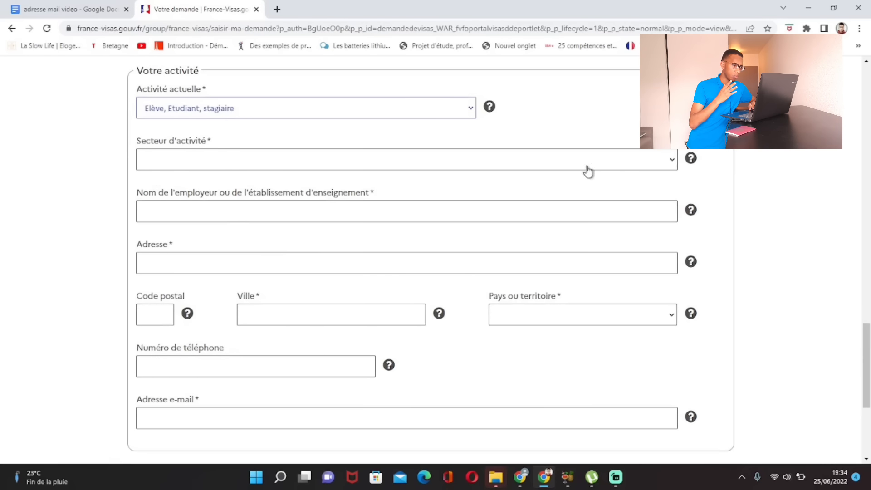
Step: Set the activity sector to Enseignement and the school name to UCAD
{"action": "left_click", "coordinate": [671, 165]}
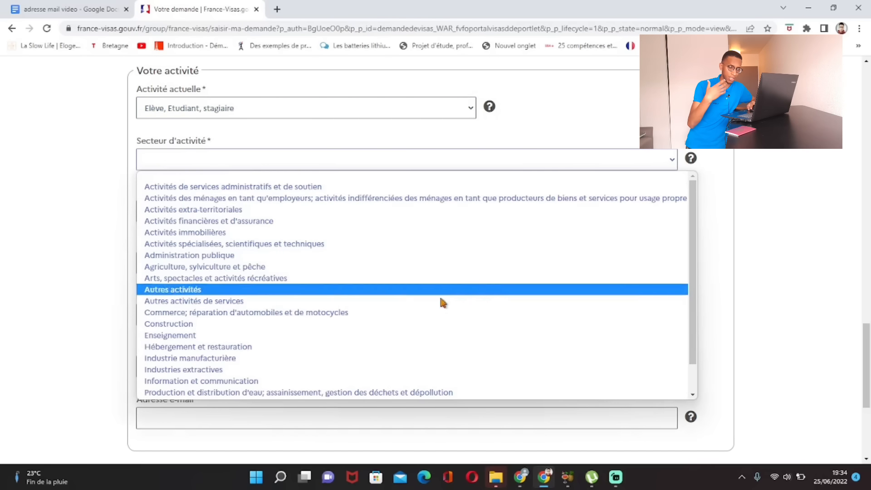
{"action": "left_click", "coordinate": [313, 336]}
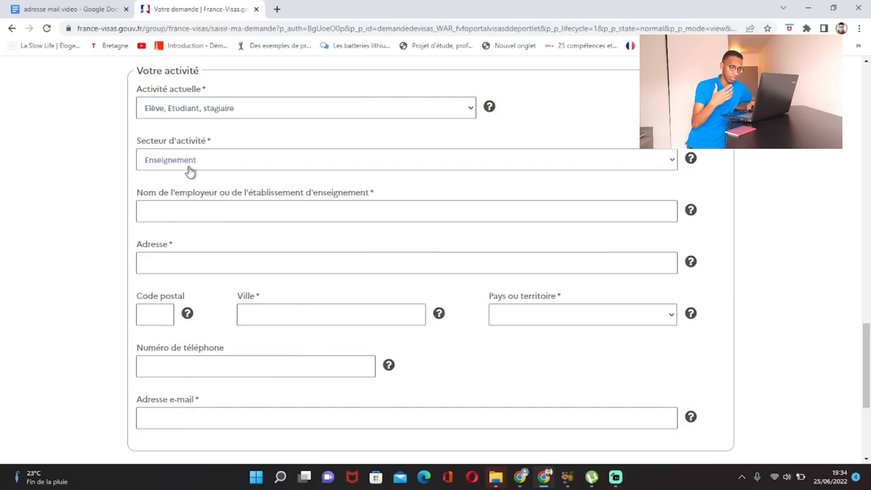
{"action": "left_click", "coordinate": [213, 211]}
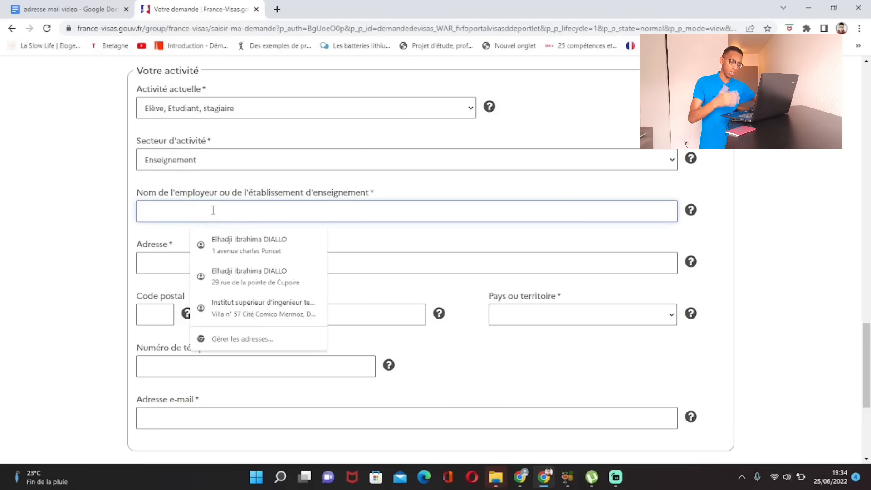
{"action": "key", "text": "Caps_Lock"}
{"action": "type", "text": "UV"}
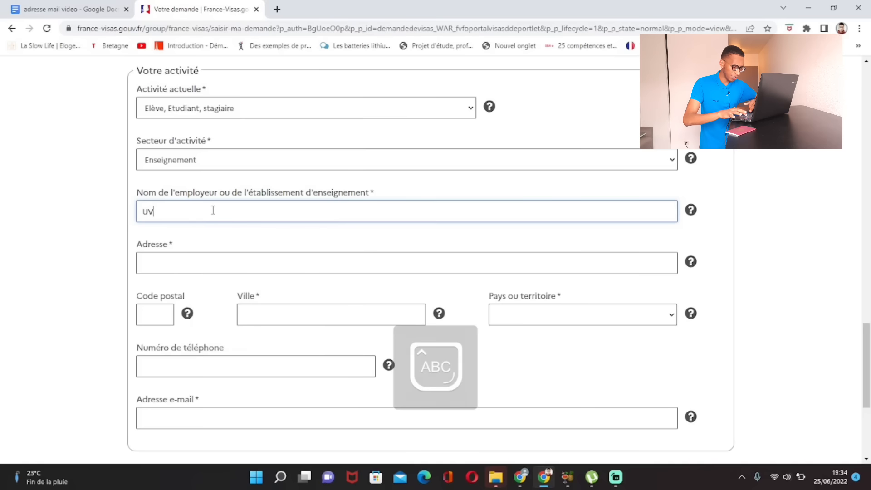
{"action": "key", "text": "BackSpace"}
{"action": "type", "text": "CAD"}
{"action": "key", "text": "Caps_Lock"}
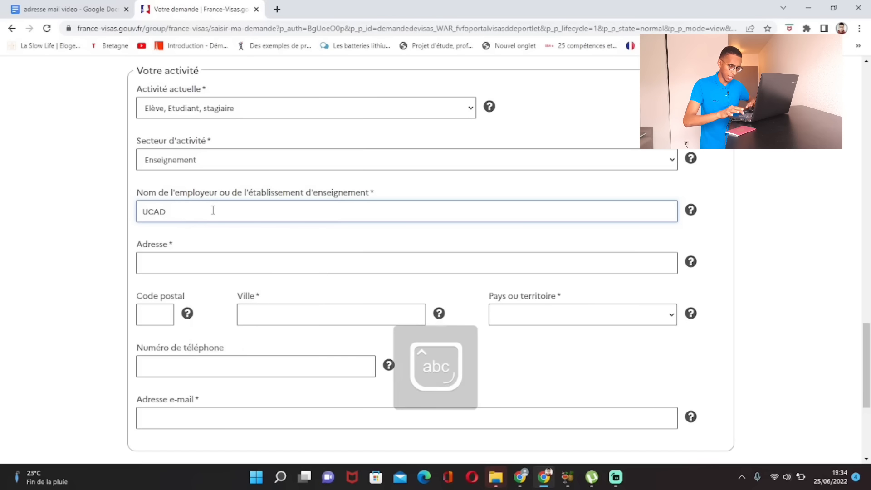
{"action": "left_click", "coordinate": [129, 207]}
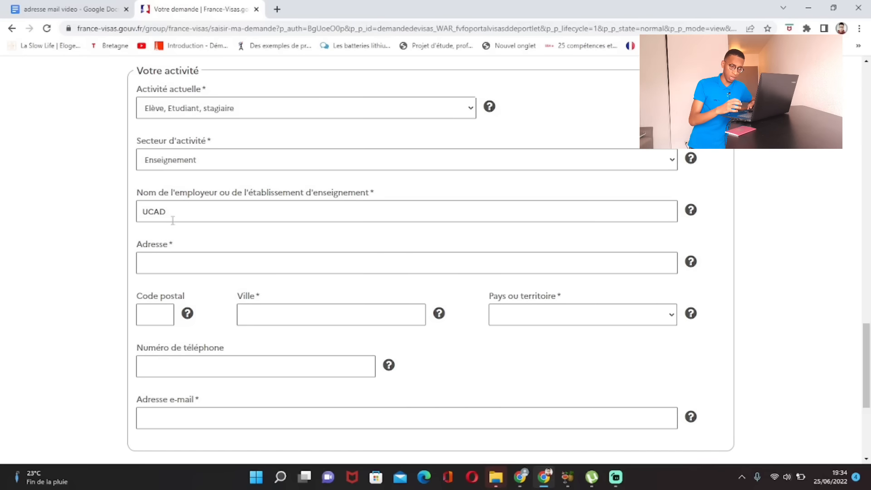
Step: Enter the school's street address
{"action": "scroll", "coordinate": [169, 215], "scroll_direction": "down", "scroll_amount": 1}
{"action": "left_click", "coordinate": [167, 207]}
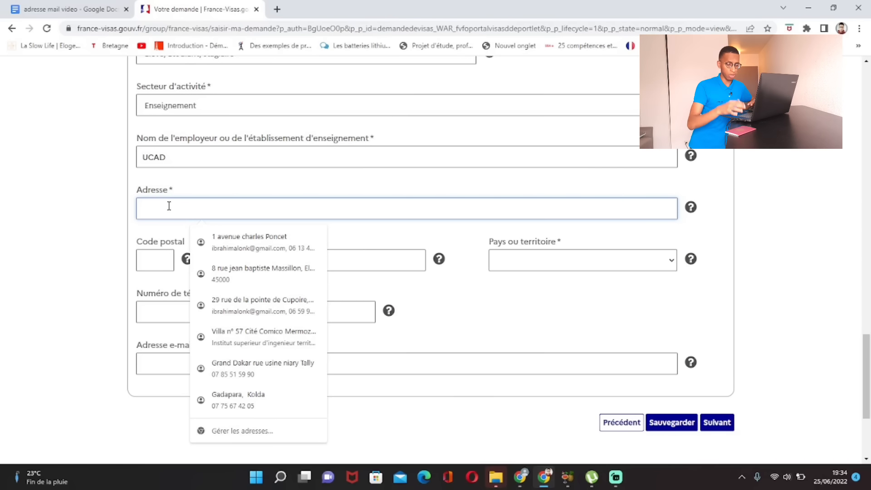
{"action": "type", "text": "AVENUE"}
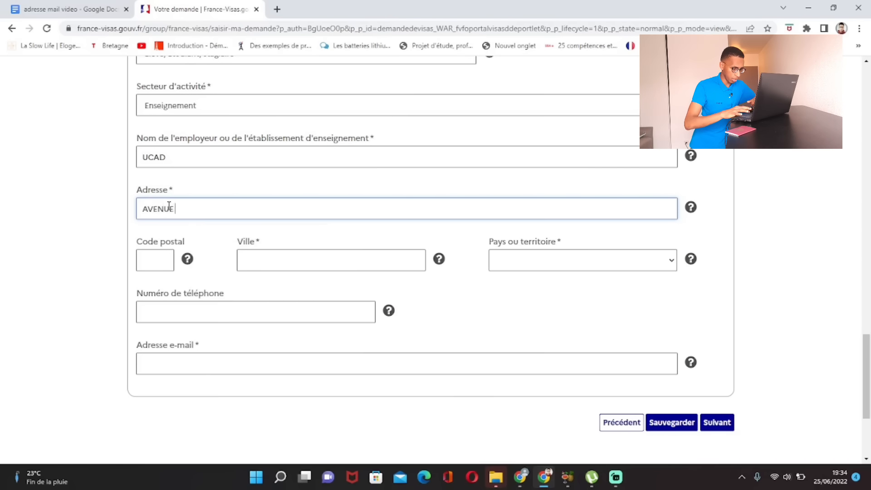
{"action": "type", "text": " CHEIKH"}
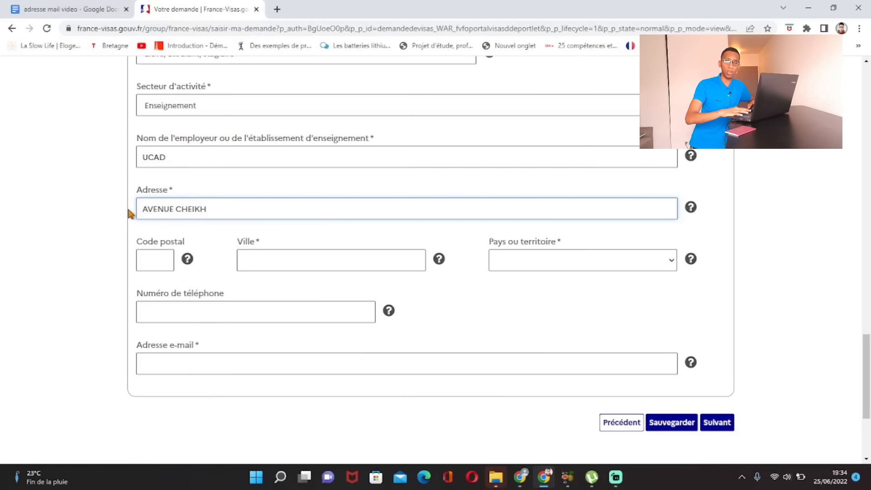
{"action": "left_click", "coordinate": [104, 209]}
Step: Give the school's address city DAKAR and country Sénégal
{"action": "scroll", "coordinate": [136, 239], "scroll_direction": "down", "scroll_amount": 1}
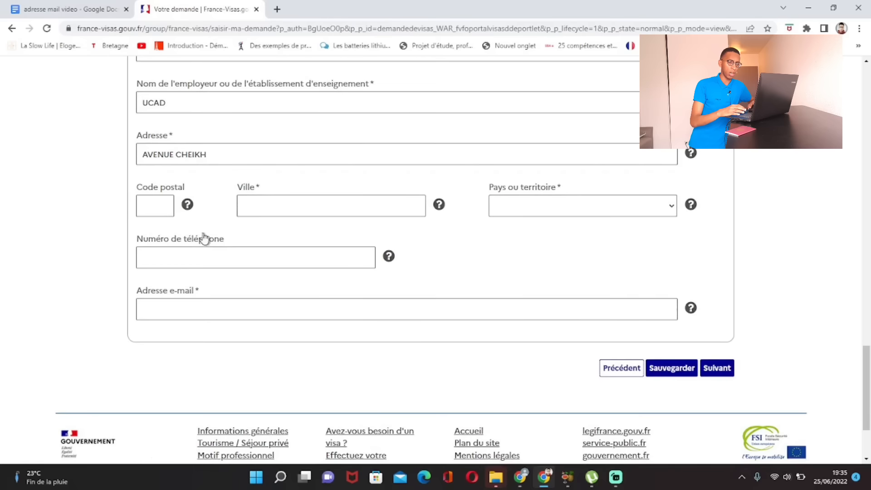
{"action": "left_click", "coordinate": [262, 192]}
{"action": "type", "text": "DAKAR"}
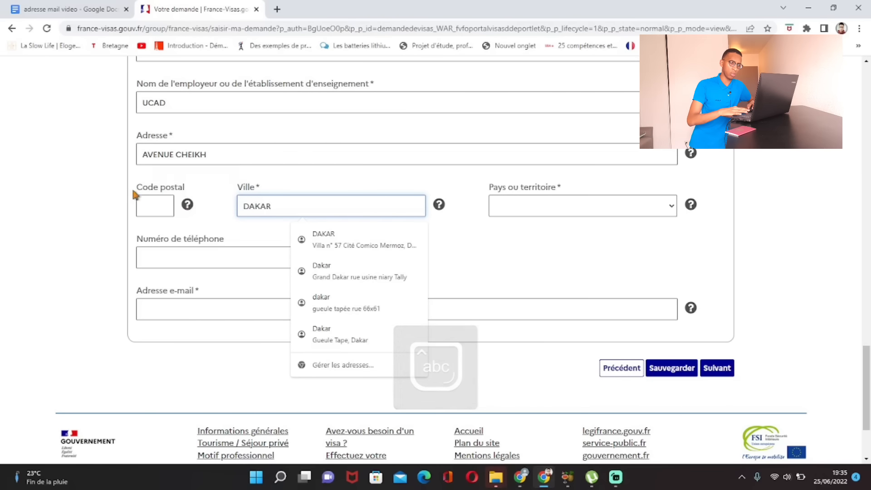
{"action": "left_click", "coordinate": [89, 194]}
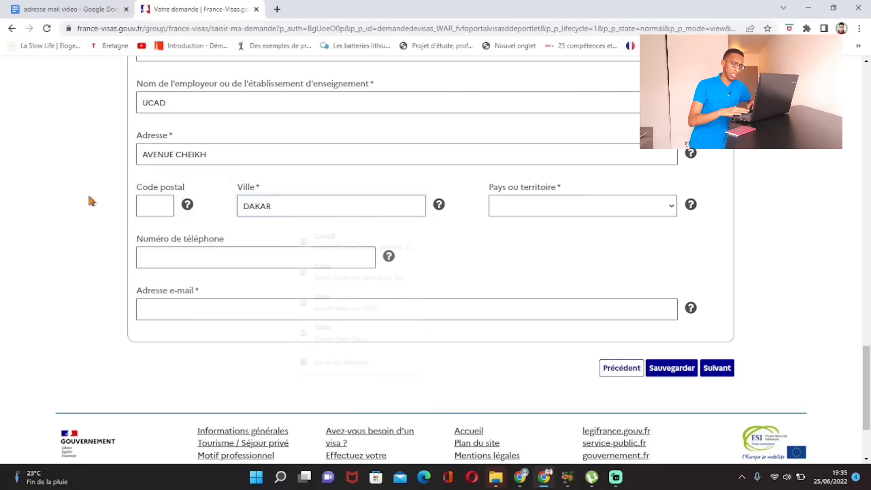
{"action": "left_click", "coordinate": [613, 213]}
{"action": "key", "text": "s"}
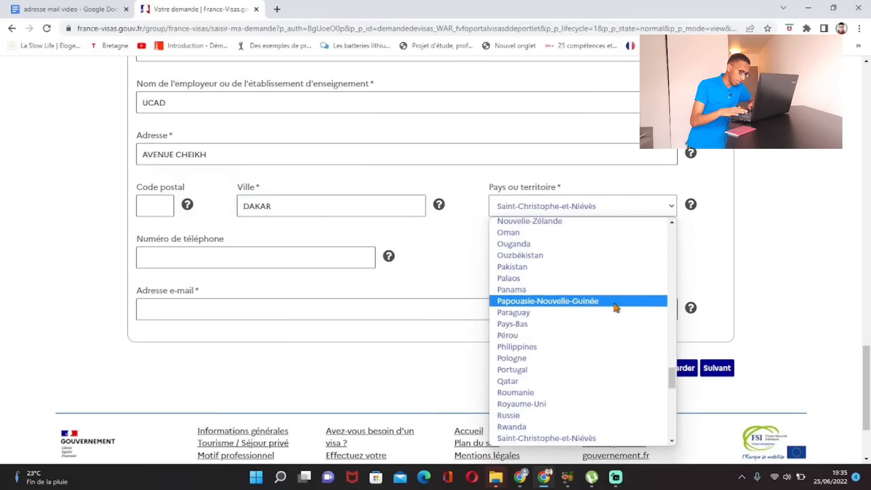
{"action": "scroll", "coordinate": [615, 302], "scroll_direction": "down", "scroll_amount": 5}
{"action": "scroll", "coordinate": [573, 277], "scroll_direction": "up", "scroll_amount": 2}
{"action": "scroll", "coordinate": [573, 277], "scroll_direction": "down", "scroll_amount": 2}
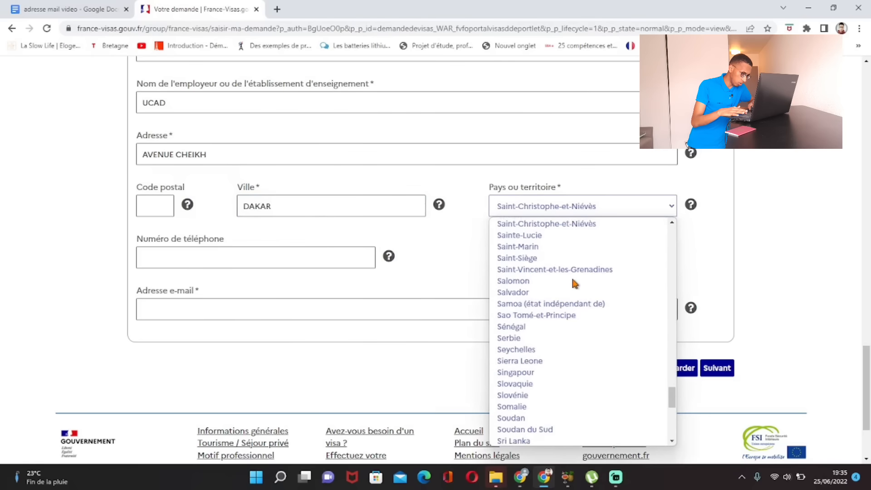
{"action": "left_click", "coordinate": [529, 334]}
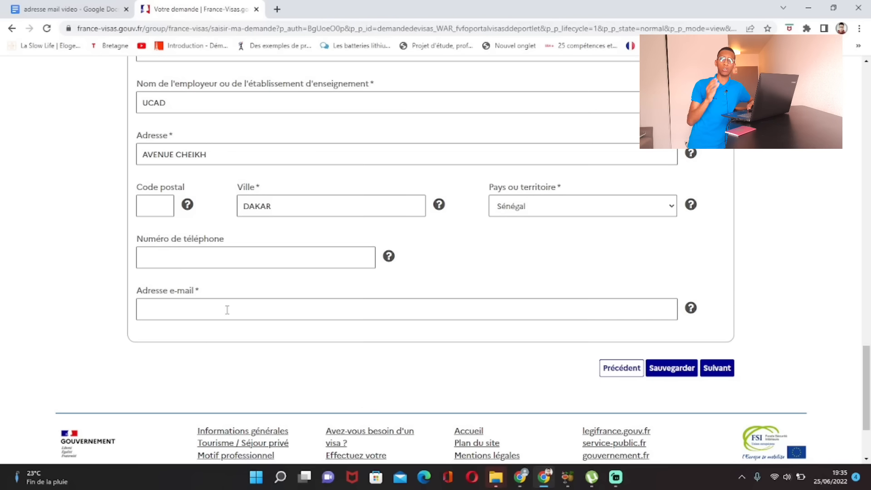
Step: Enter the school's contact e-mail address
{"action": "left_click", "coordinate": [227, 310]}
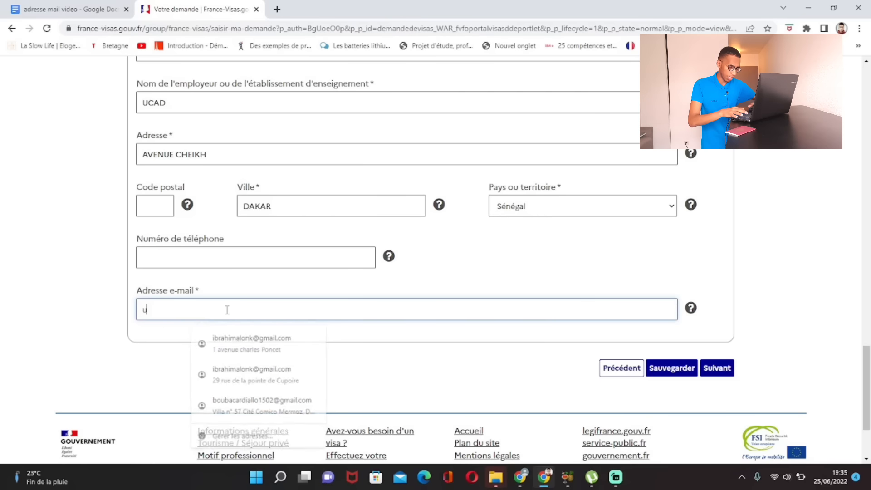
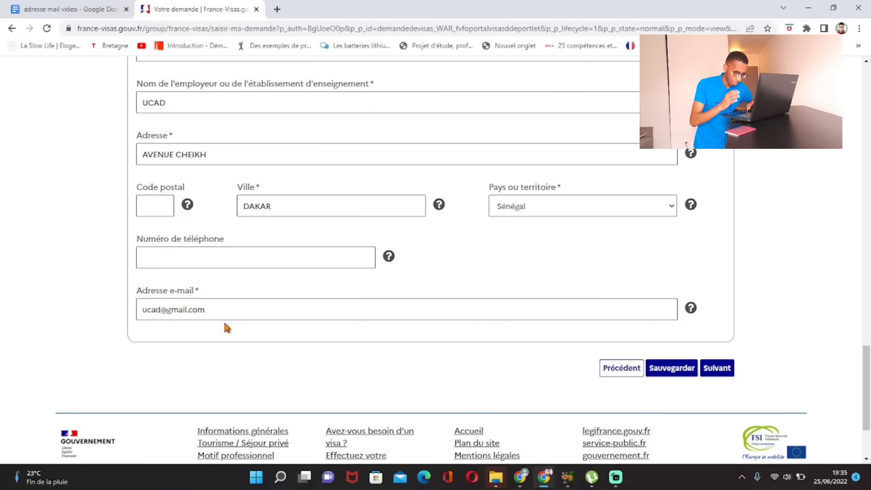
{"action": "scroll", "coordinate": [261, 316], "scroll_direction": "up", "scroll_amount": 7}
{"action": "scroll", "coordinate": [271, 317], "scroll_direction": "up", "scroll_amount": 10}
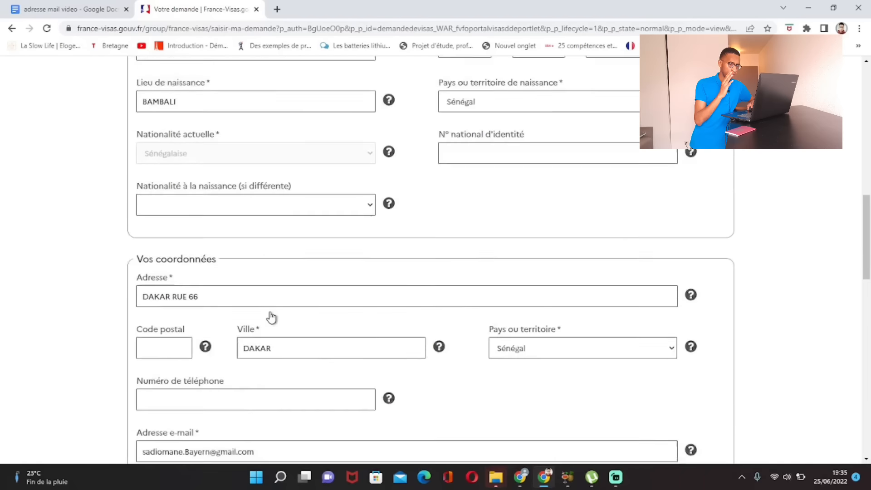
{"action": "scroll", "coordinate": [272, 322], "scroll_direction": "down", "scroll_amount": 15}
{"action": "scroll", "coordinate": [289, 346], "scroll_direction": "down", "scroll_amount": 4}
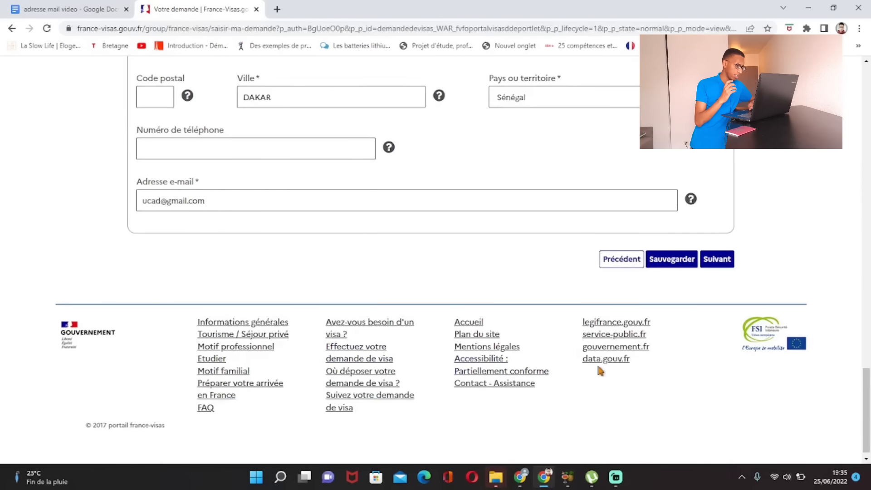
Step: Go to Votre dernier visa and answer Non to previously living over three months in France
{"action": "left_click", "coordinate": [724, 267]}
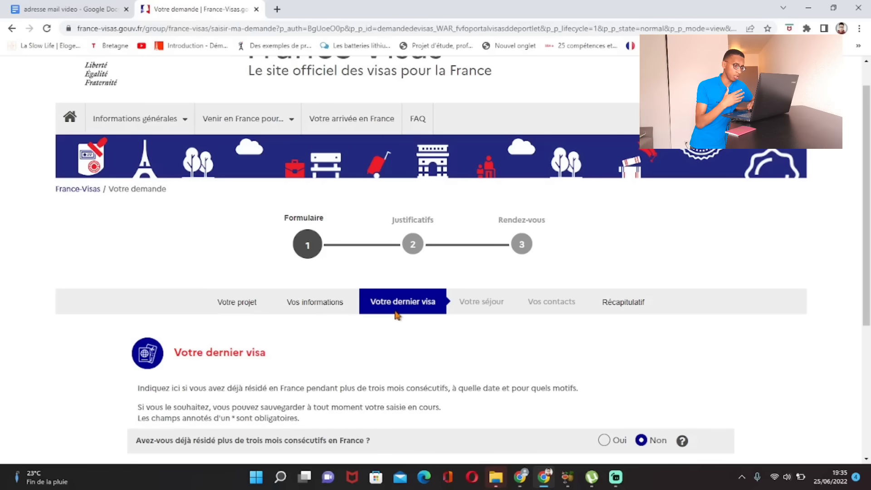
{"action": "scroll", "coordinate": [427, 313], "scroll_direction": "down", "scroll_amount": 2}
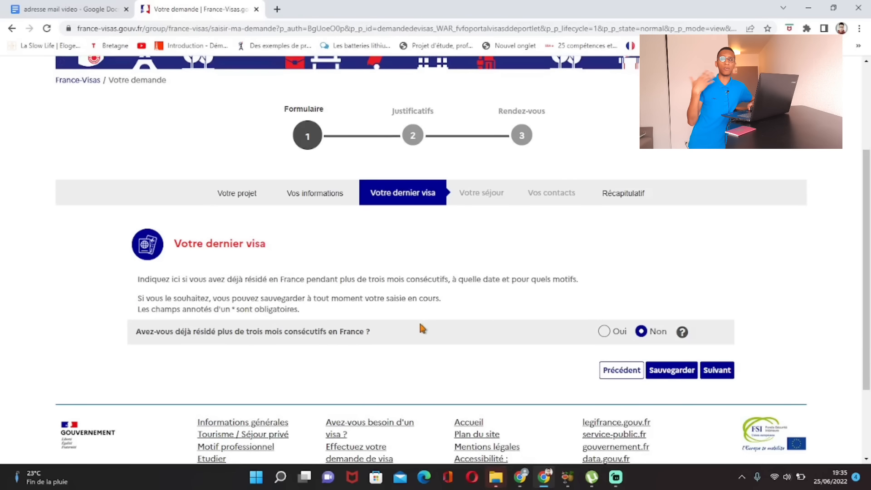
{"action": "left_click", "coordinate": [604, 333]}
{"action": "scroll", "coordinate": [603, 336], "scroll_direction": "down", "scroll_amount": 5}
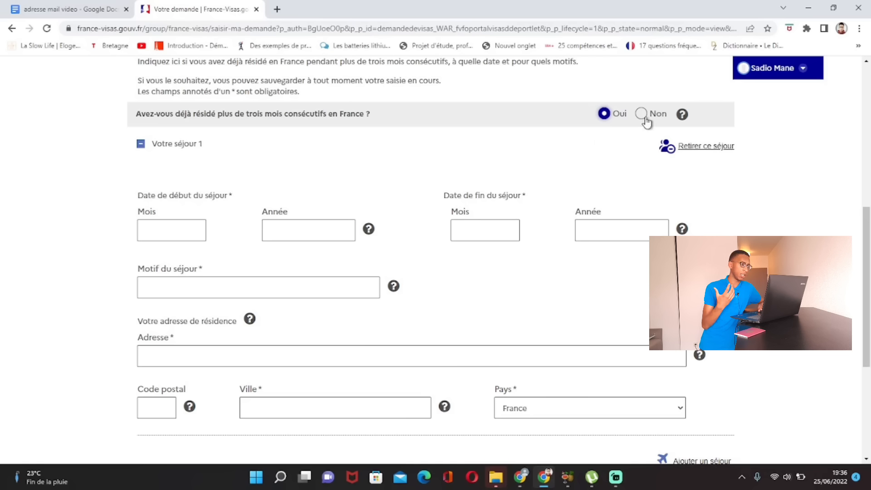
{"action": "left_click", "coordinate": [647, 115]}
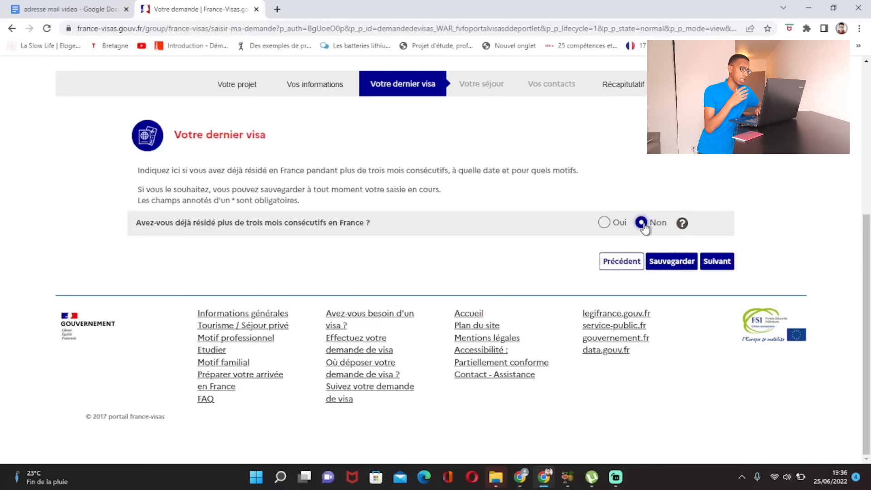
Step: On the Votre séjour step, set the arrival date to 01/06/2022
{"action": "left_click", "coordinate": [719, 268]}
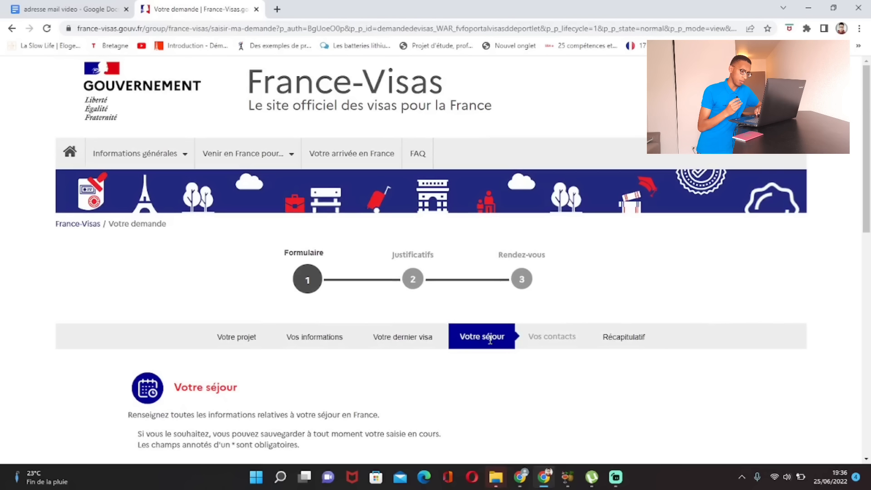
{"action": "scroll", "coordinate": [490, 339], "scroll_direction": "down", "scroll_amount": 5}
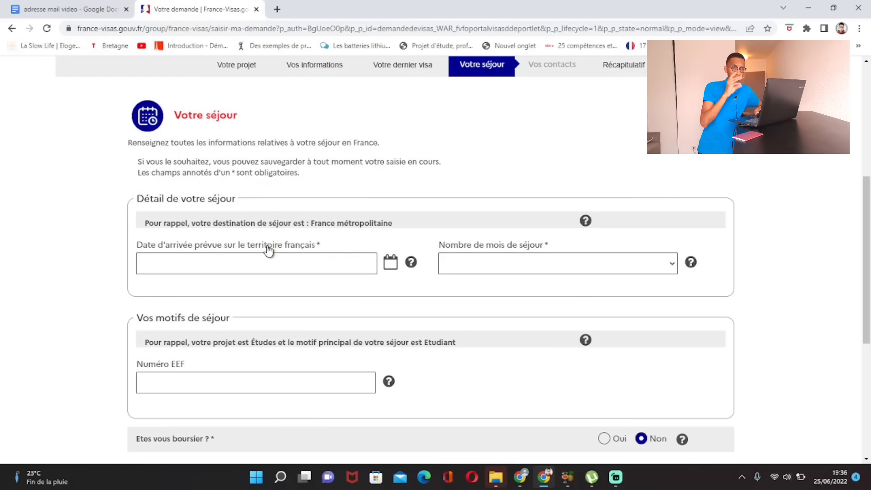
{"action": "left_click", "coordinate": [241, 258]}
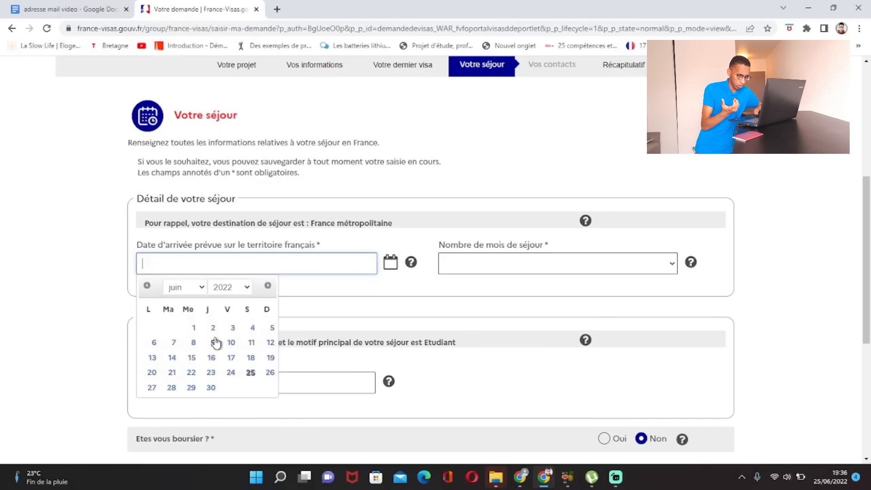
{"action": "left_click", "coordinate": [195, 329]}
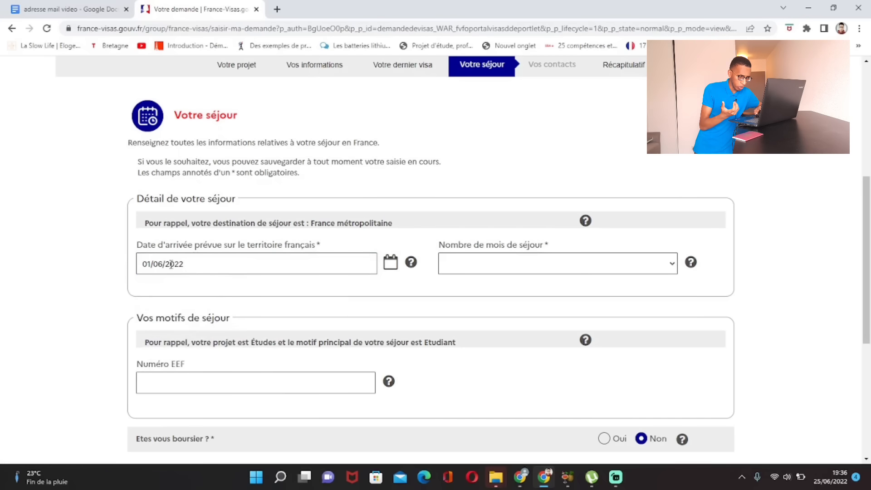
{"action": "left_click", "coordinate": [223, 265]}
{"action": "left_click", "coordinate": [199, 287]}
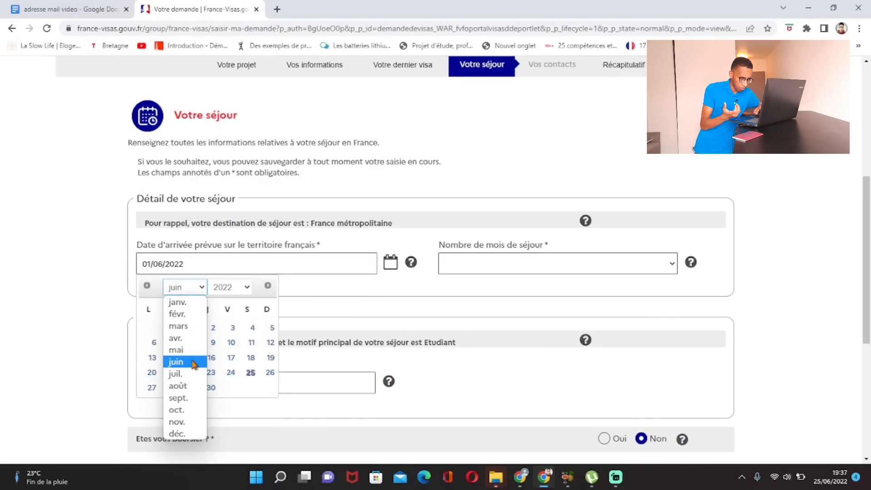
{"action": "left_click", "coordinate": [191, 373]}
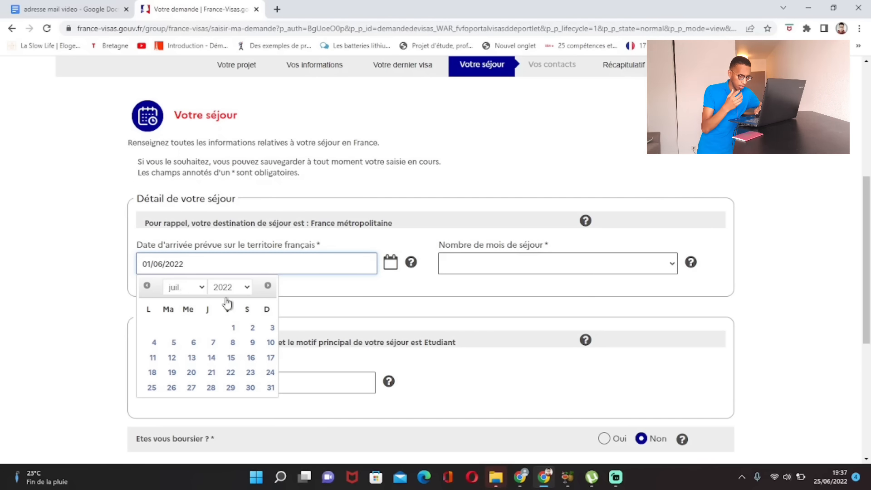
{"action": "left_click", "coordinate": [318, 296]}
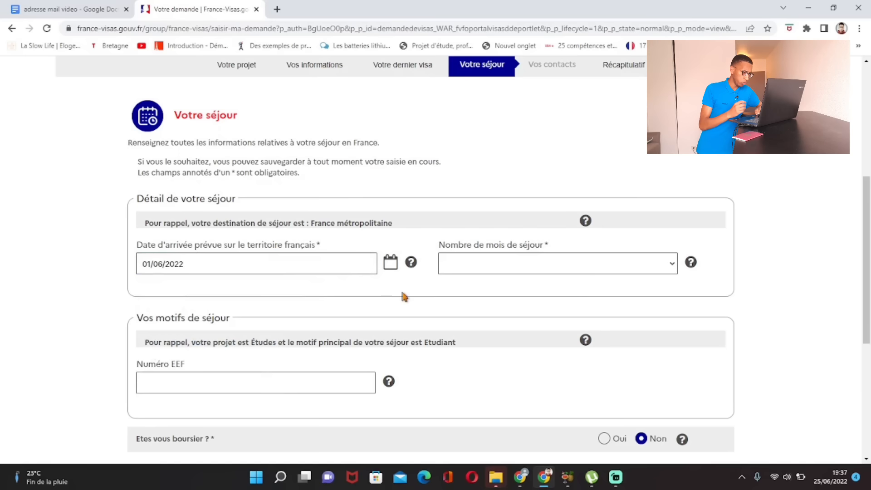
Step: Set Nombre de mois de séjour to Supérieure à un an
{"action": "left_click", "coordinate": [553, 270]}
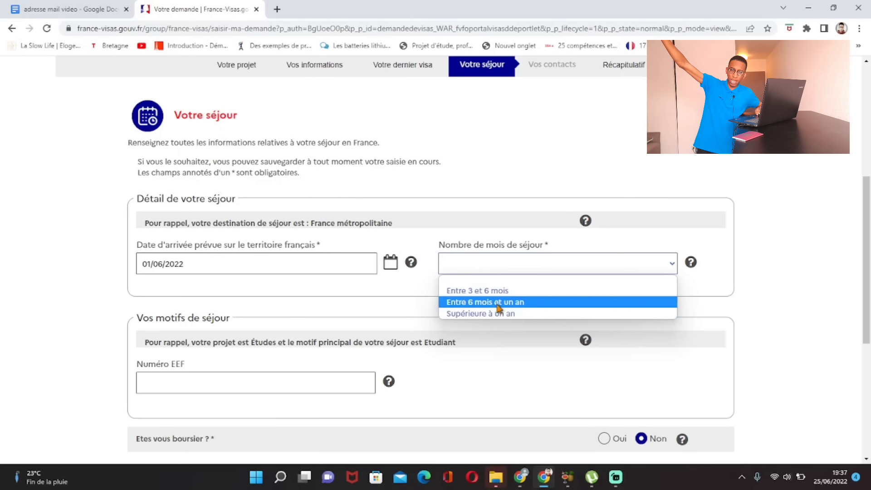
{"action": "left_click", "coordinate": [503, 315]}
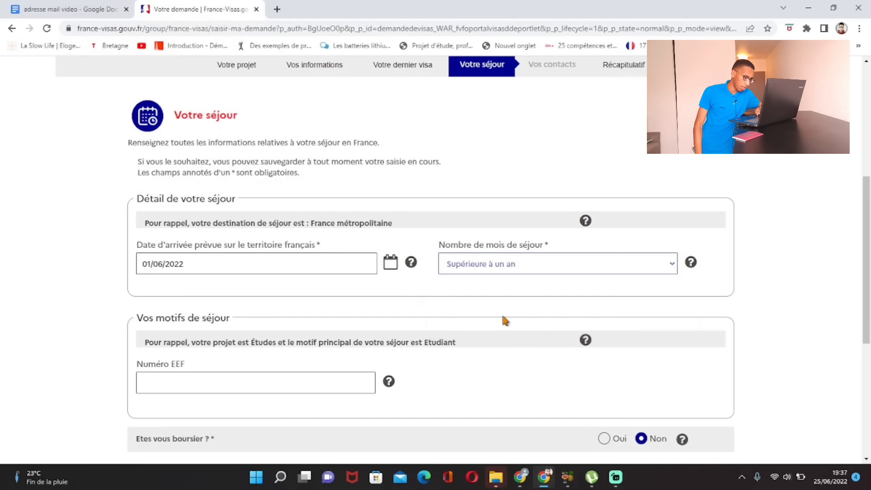
{"action": "scroll", "coordinate": [502, 311], "scroll_direction": "down", "scroll_amount": 3}
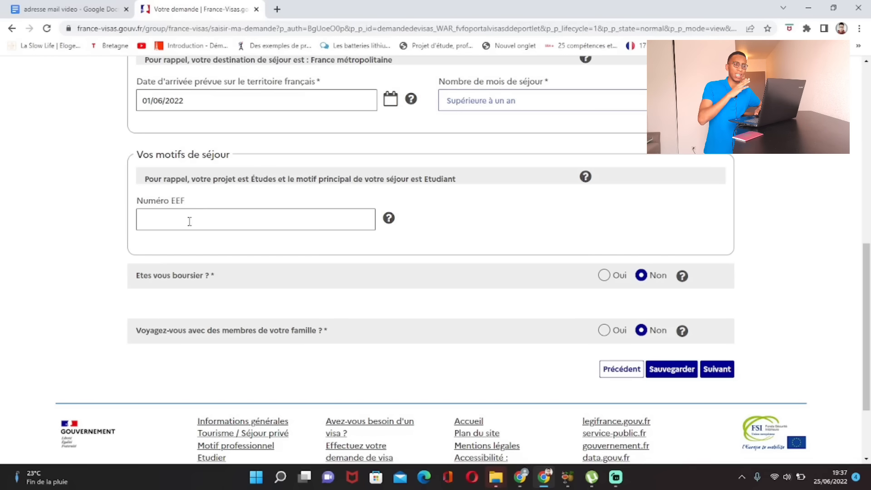
{"action": "scroll", "coordinate": [181, 224], "scroll_direction": "down", "scroll_amount": 2}
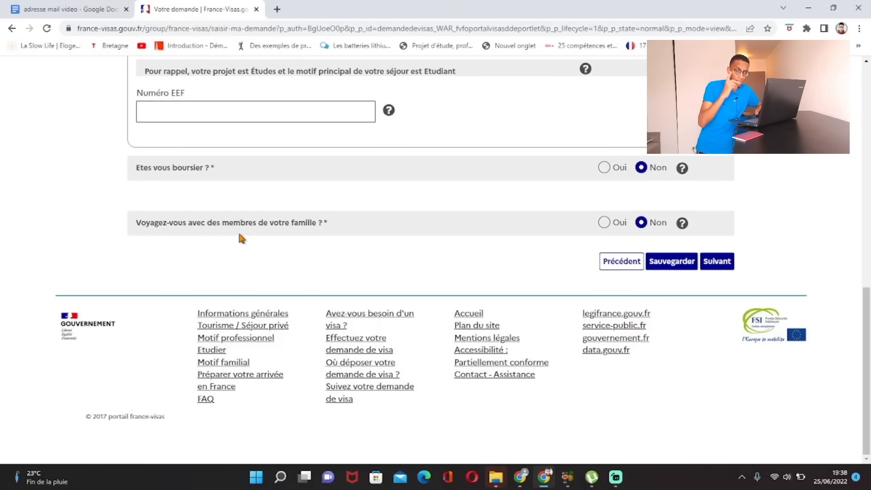
{"action": "left_click", "coordinate": [605, 169]}
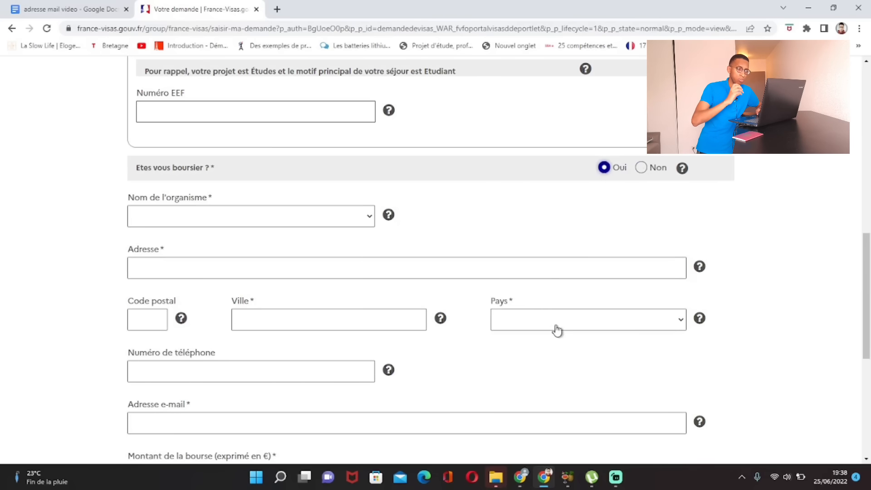
{"action": "scroll", "coordinate": [560, 330], "scroll_direction": "down", "scroll_amount": 2}
{"action": "scroll", "coordinate": [562, 331], "scroll_direction": "up", "scroll_amount": 5}
{"action": "left_click", "coordinate": [659, 278]}
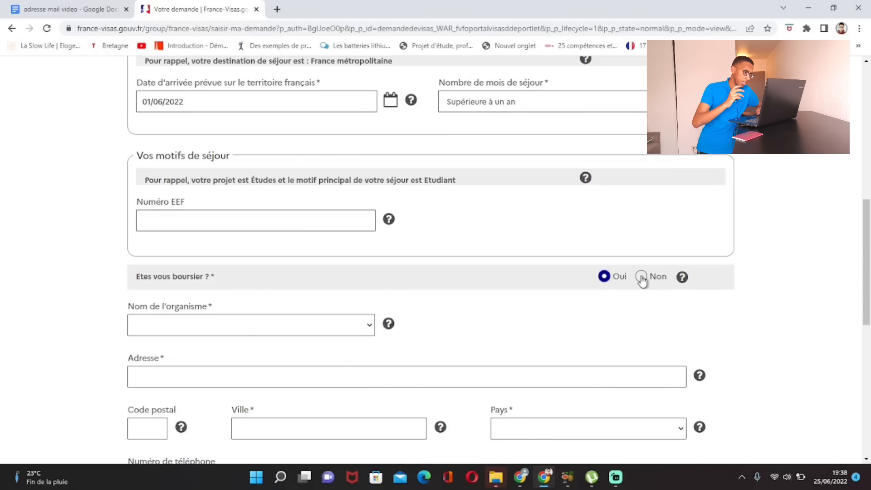
{"action": "scroll", "coordinate": [620, 286], "scroll_direction": "down", "scroll_amount": 3}
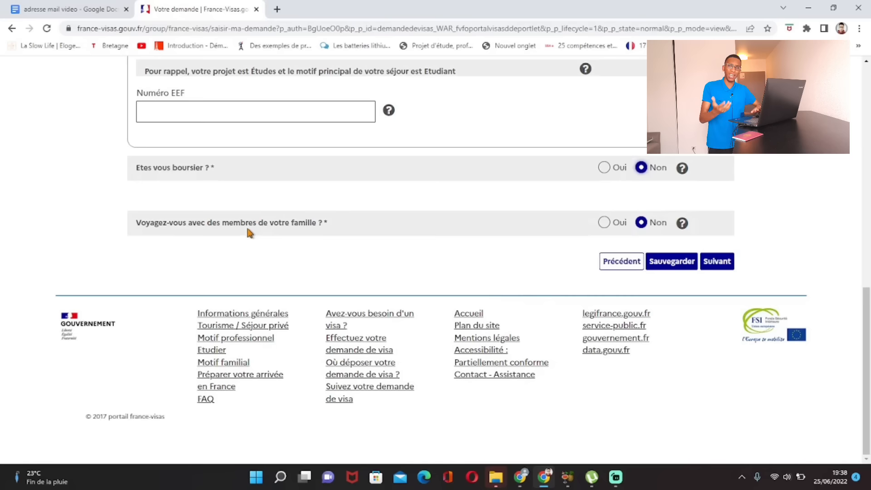
Step: Try to continue past Votre séjour and review the flagged arrival date
{"action": "left_click", "coordinate": [729, 266]}
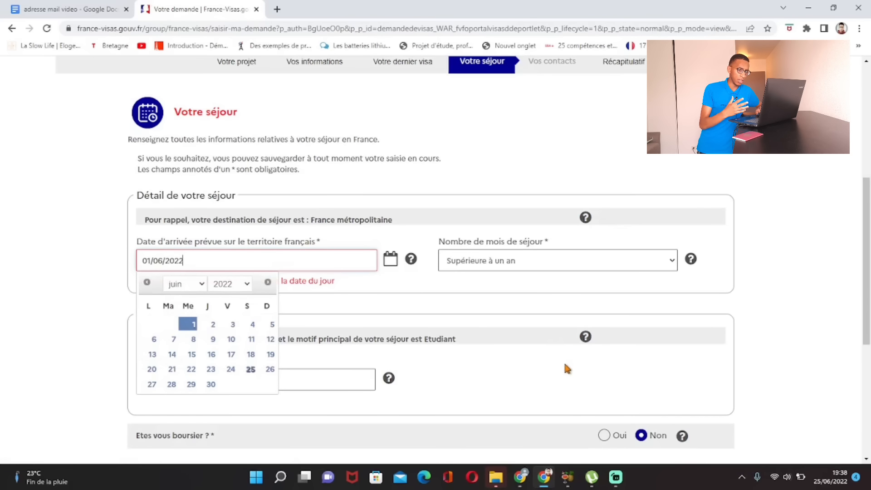
{"action": "scroll", "coordinate": [565, 361], "scroll_direction": "up", "scroll_amount": 1}
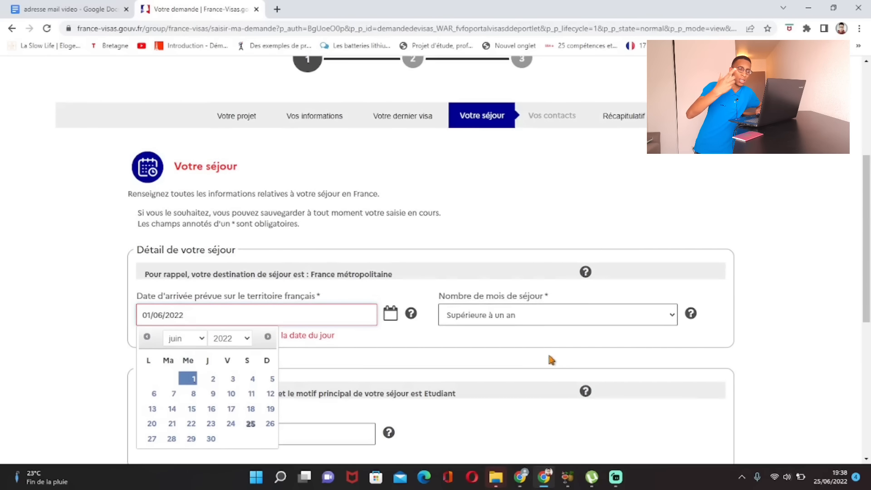
{"action": "scroll", "coordinate": [548, 352], "scroll_direction": "down", "scroll_amount": 2}
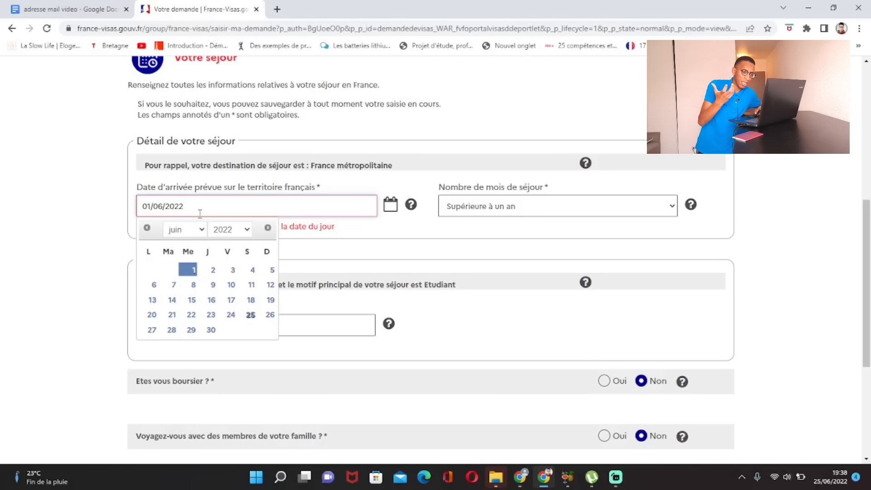
Step: Change the arrival date to 31/07/2022 in the calendar
{"action": "left_click", "coordinate": [203, 230]}
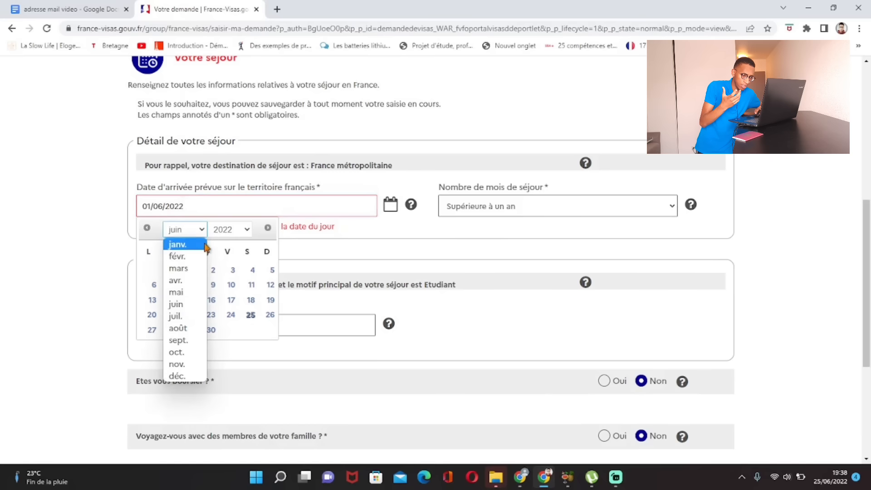
{"action": "left_click", "coordinate": [204, 317]}
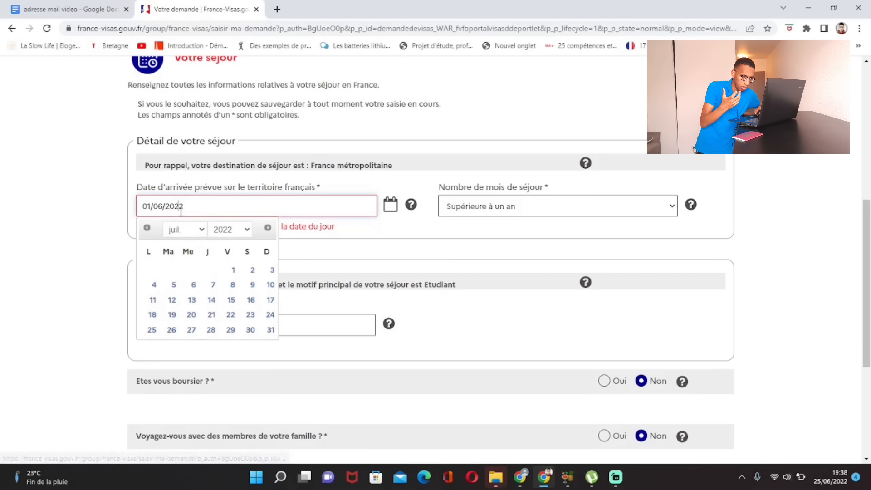
{"action": "left_click", "coordinate": [193, 230]}
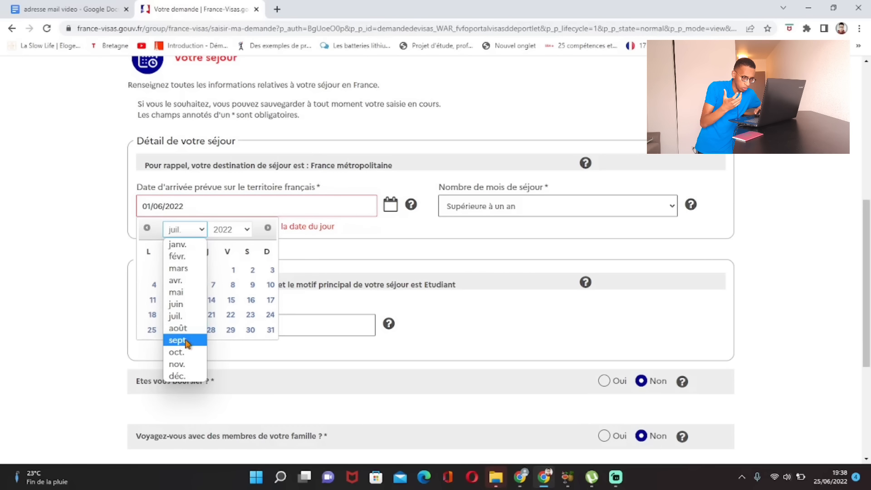
{"action": "left_click", "coordinate": [181, 316]}
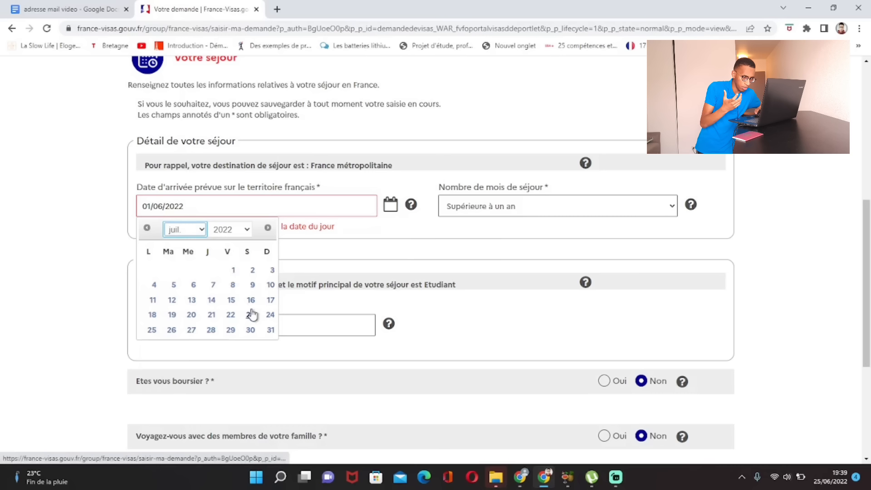
{"action": "left_click", "coordinate": [271, 330]}
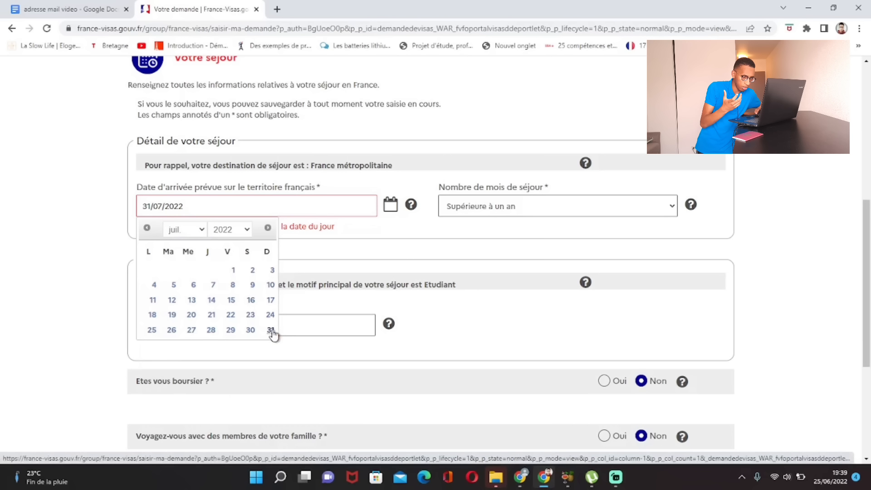
{"action": "left_click", "coordinate": [247, 209]}
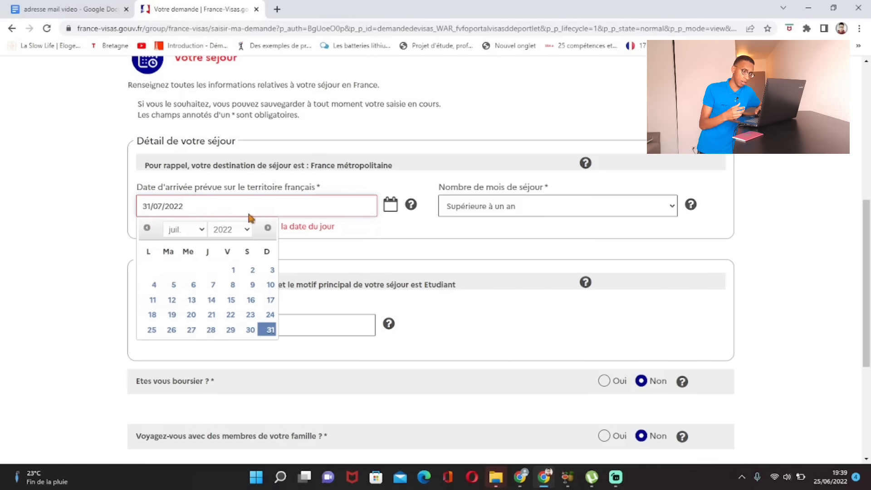
{"action": "left_click", "coordinate": [760, 270]}
{"action": "scroll", "coordinate": [582, 304], "scroll_direction": "down", "scroll_amount": 5}
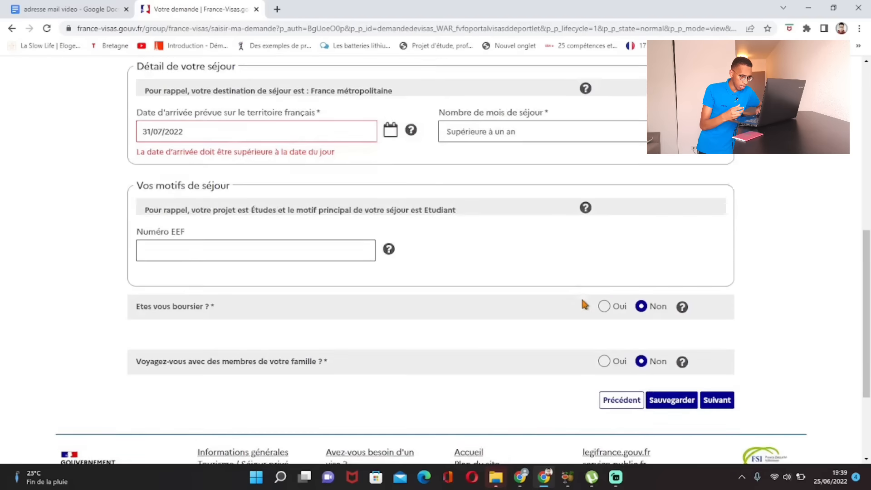
Step: Advance to the Vos contacts step and scroll down through the host options
{"action": "left_click", "coordinate": [714, 267]}
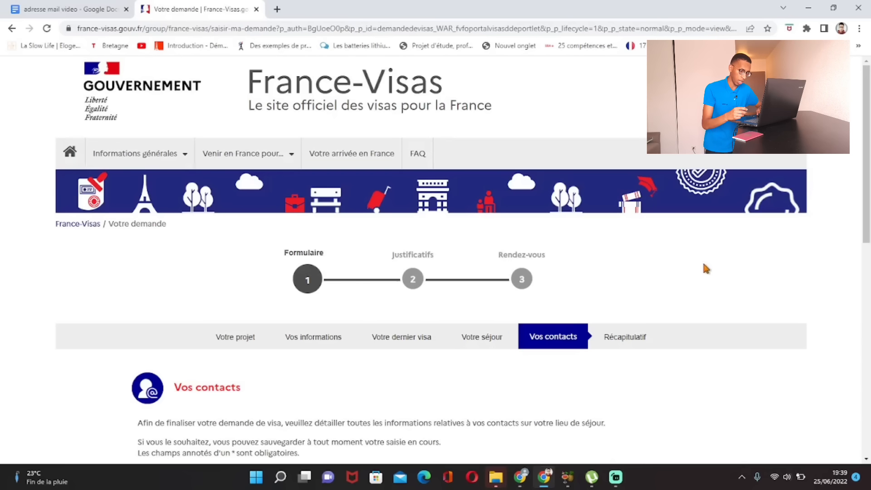
{"action": "scroll", "coordinate": [703, 268], "scroll_direction": "down", "scroll_amount": 3}
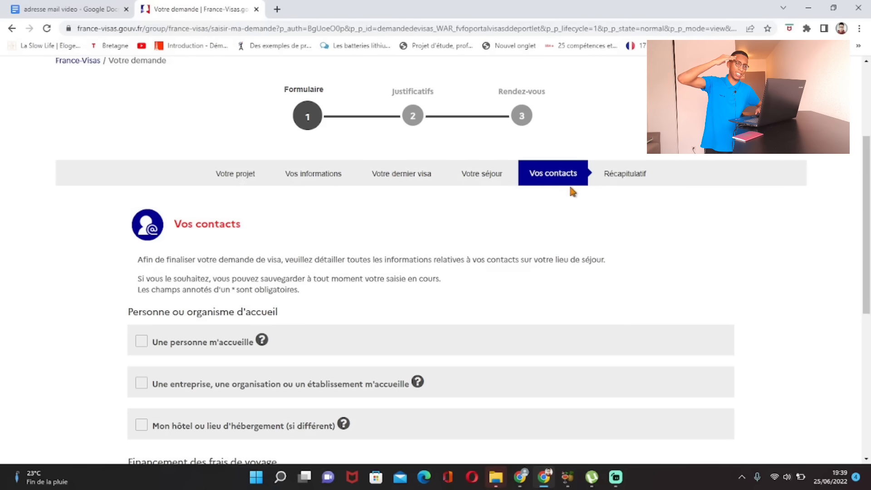
{"action": "scroll", "coordinate": [567, 192], "scroll_direction": "down", "scroll_amount": 3}
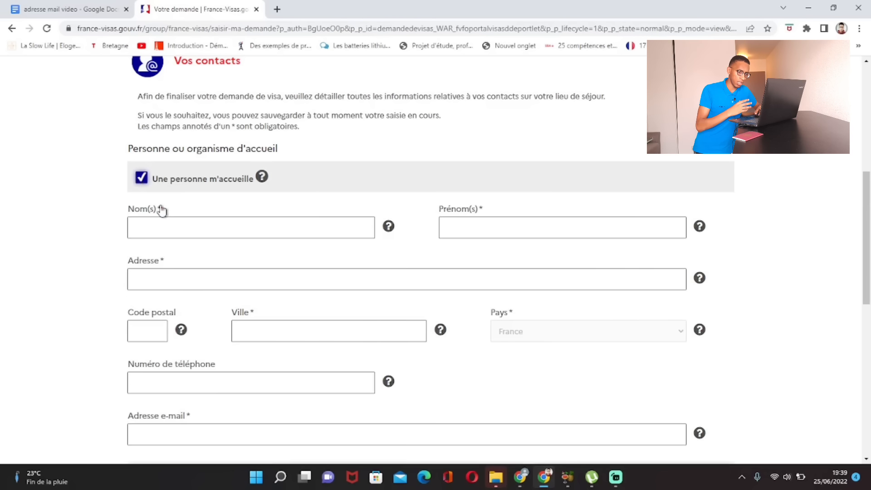
{"action": "scroll", "coordinate": [182, 240], "scroll_direction": "down", "scroll_amount": 1}
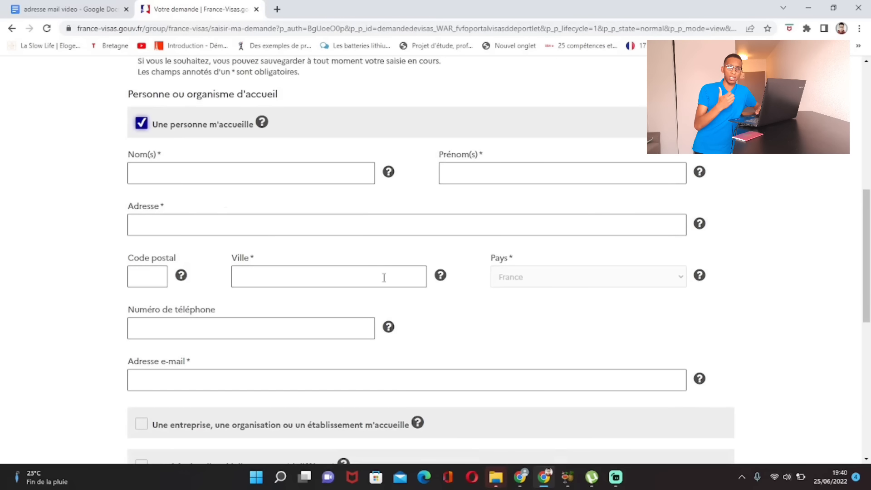
Step: Switch the host from a person to a company, organisation or institution after briefly trying the hotel option
{"action": "left_click", "coordinate": [141, 123]}
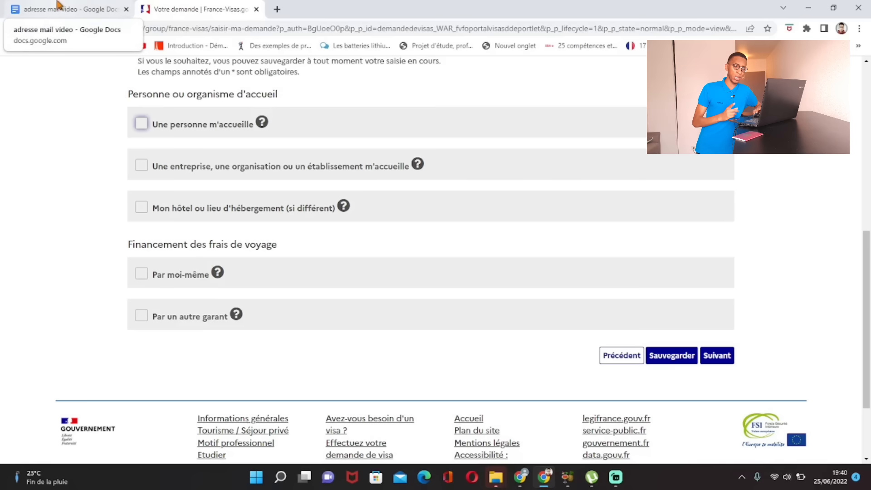
{"action": "scroll", "coordinate": [157, 173], "scroll_direction": "up", "scroll_amount": 1}
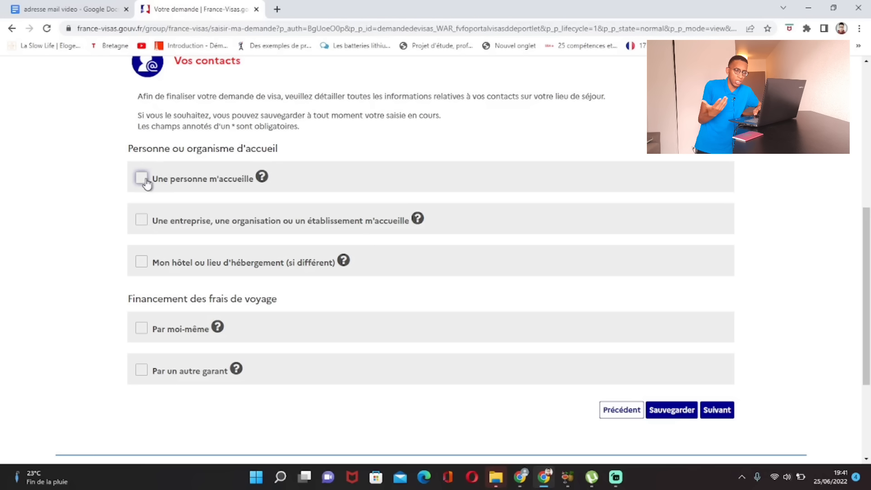
{"action": "left_click", "coordinate": [156, 264]}
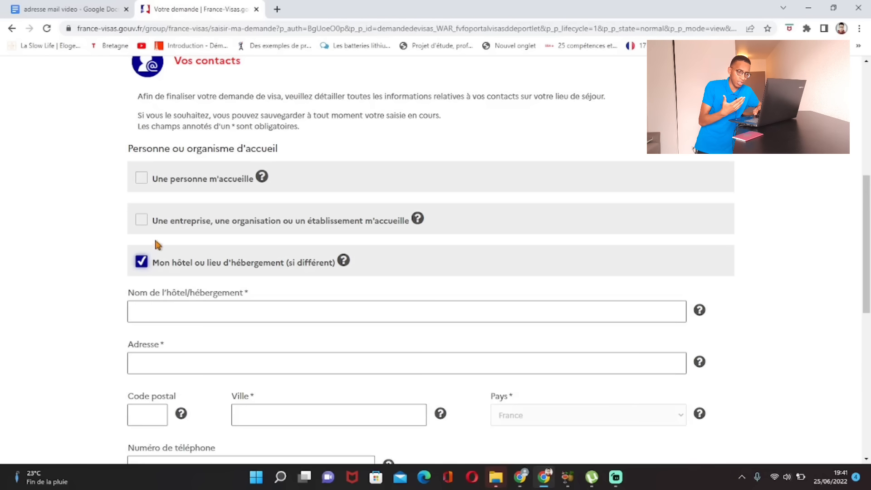
{"action": "left_click", "coordinate": [142, 260]}
{"action": "left_click", "coordinate": [142, 220]}
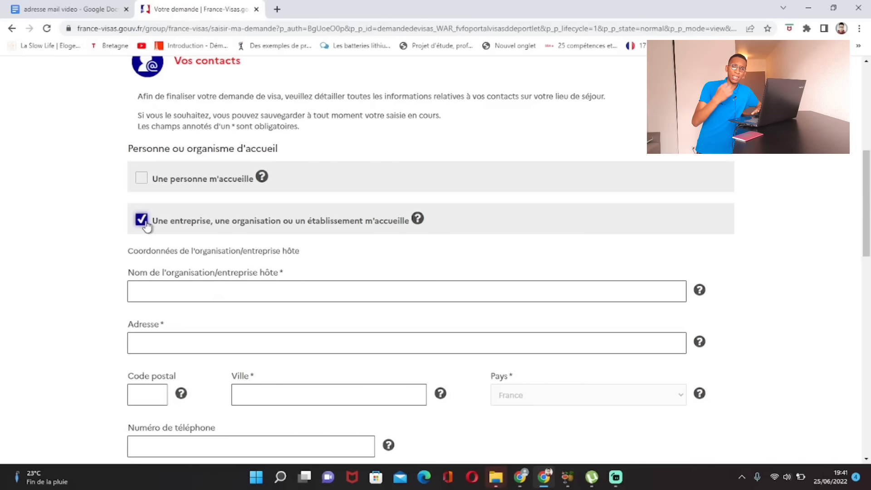
Step: Enter UNIVERSITE DE PARIS in capitals as the host organisation's name
{"action": "scroll", "coordinate": [168, 247], "scroll_direction": "down", "scroll_amount": 1}
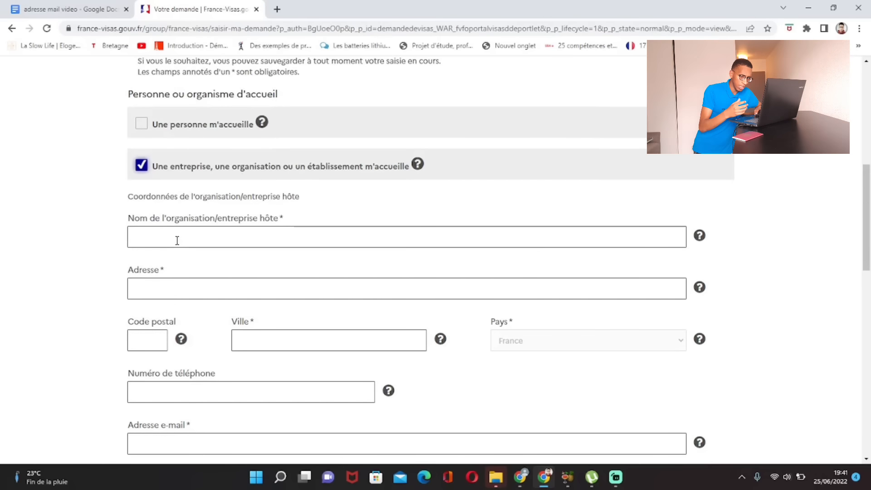
{"action": "left_click", "coordinate": [177, 241]}
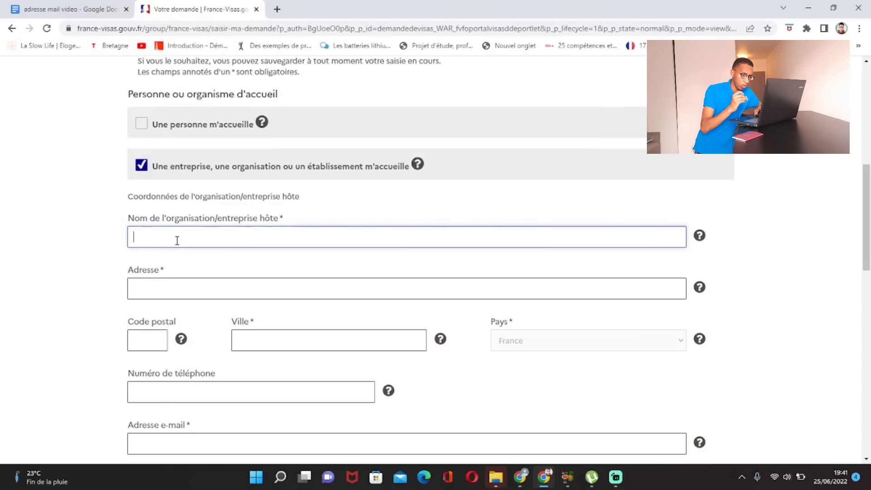
{"action": "key", "text": "Caps_Lock"}
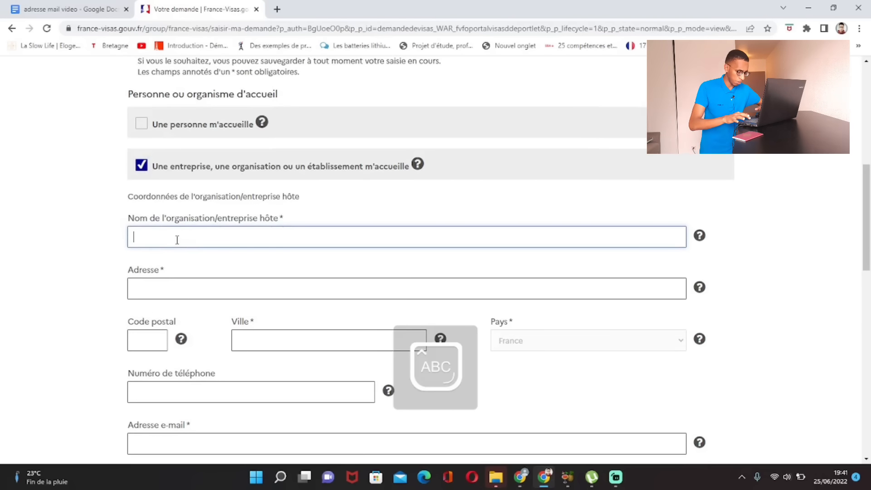
{"action": "type", "text": "UNIVERSIT"}
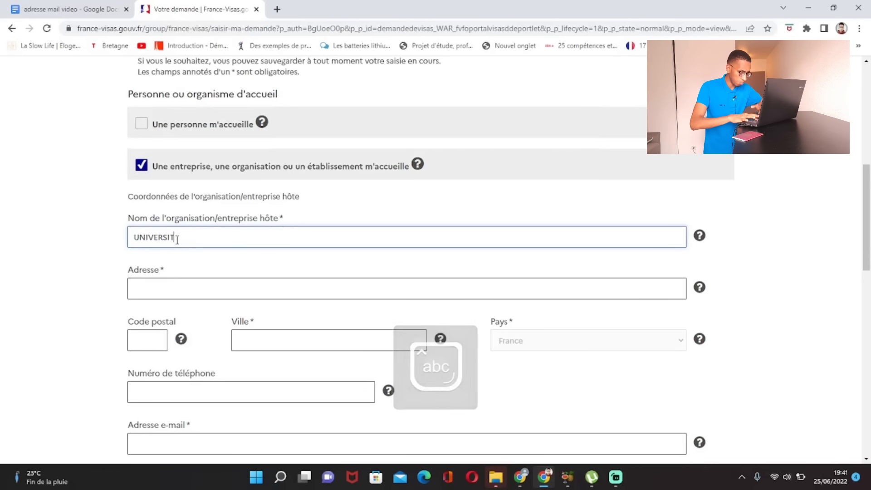
{"action": "type", "text": "E DE PARIS"}
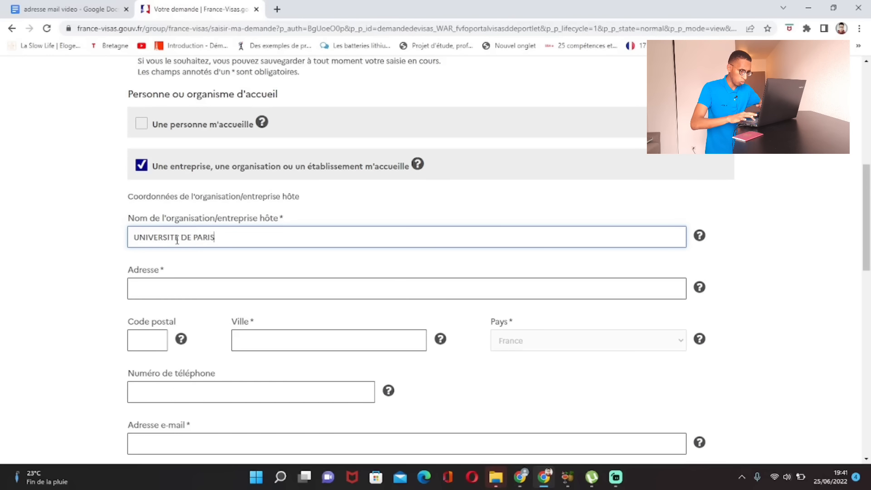
{"action": "left_click", "coordinate": [56, 201]}
Step: Fill in the host organisation's street address and the city PARIS
{"action": "scroll", "coordinate": [71, 211], "scroll_direction": "down", "scroll_amount": 1}
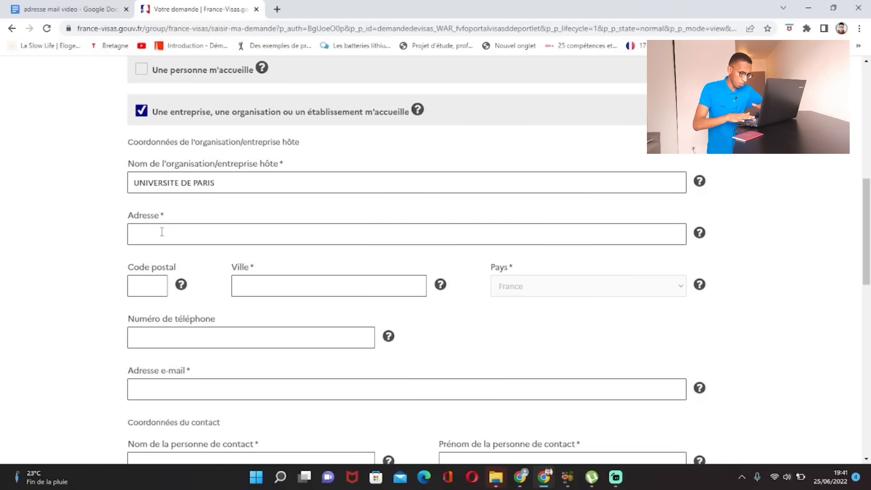
{"action": "scroll", "coordinate": [161, 232], "scroll_direction": "down", "scroll_amount": 8}
{"action": "scroll", "coordinate": [195, 224], "scroll_direction": "up", "scroll_amount": 4}
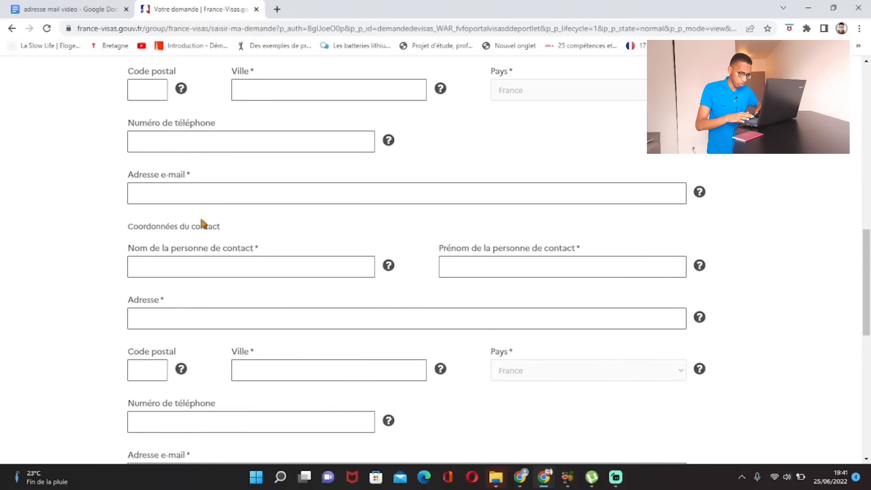
{"action": "scroll", "coordinate": [202, 215], "scroll_direction": "up", "scroll_amount": 5}
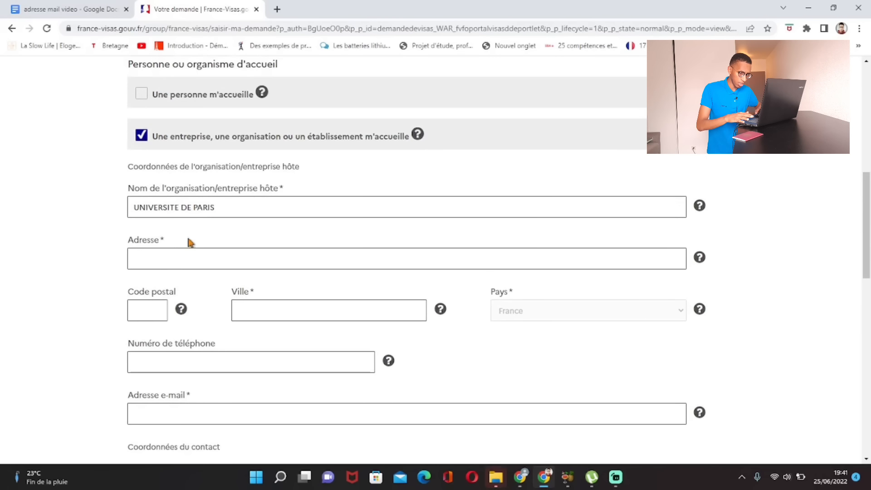
{"action": "left_click", "coordinate": [165, 266]}
{"action": "type", "text": "PARSI"}
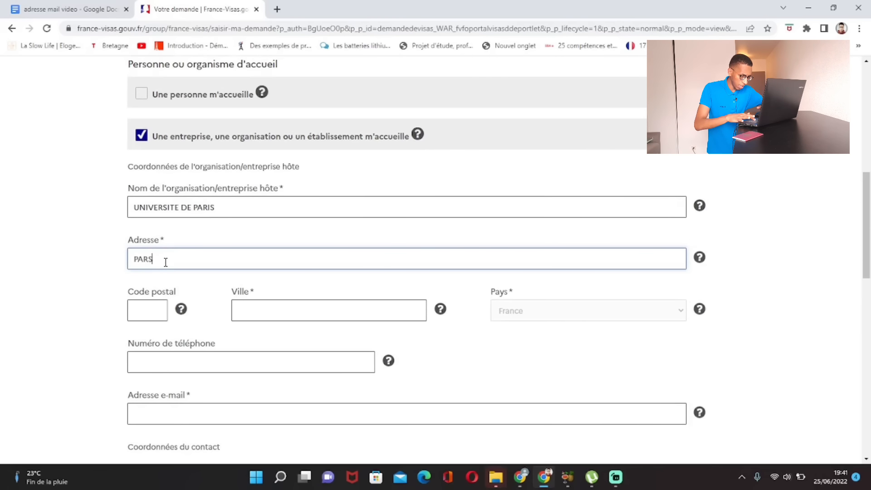
{"action": "type", "text": " RUE 40"}
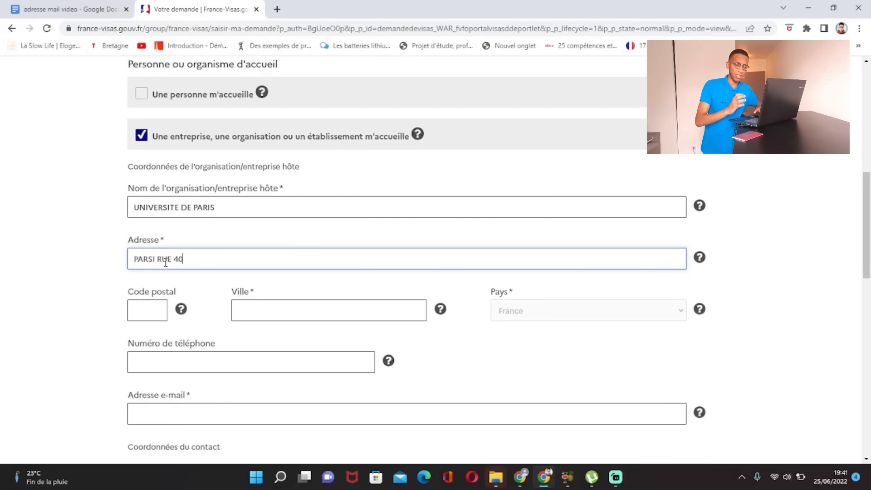
{"action": "scroll", "coordinate": [160, 268], "scroll_direction": "down", "scroll_amount": 1}
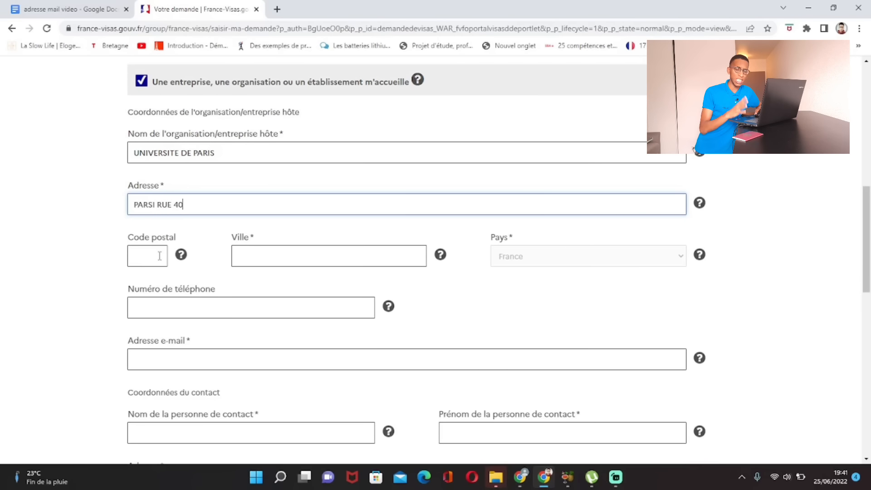
{"action": "left_click", "coordinate": [251, 257]}
{"action": "type", "text": "P"}
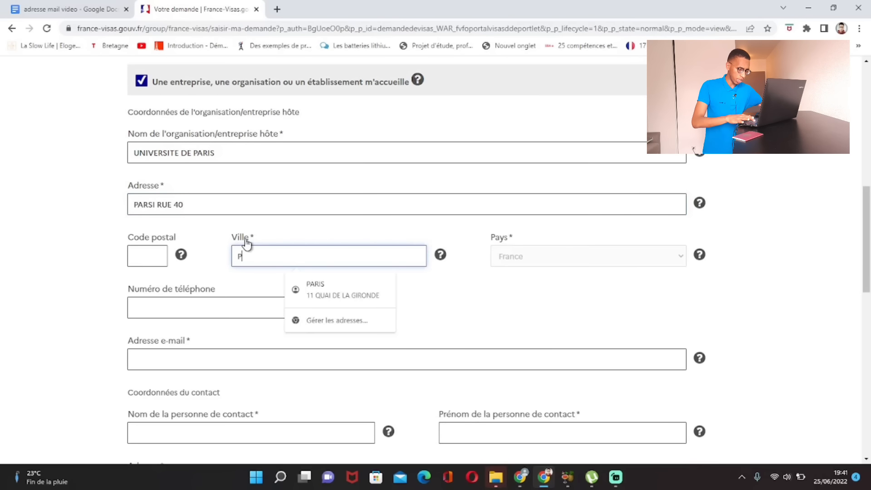
{"action": "type", "text": "ARIS"}
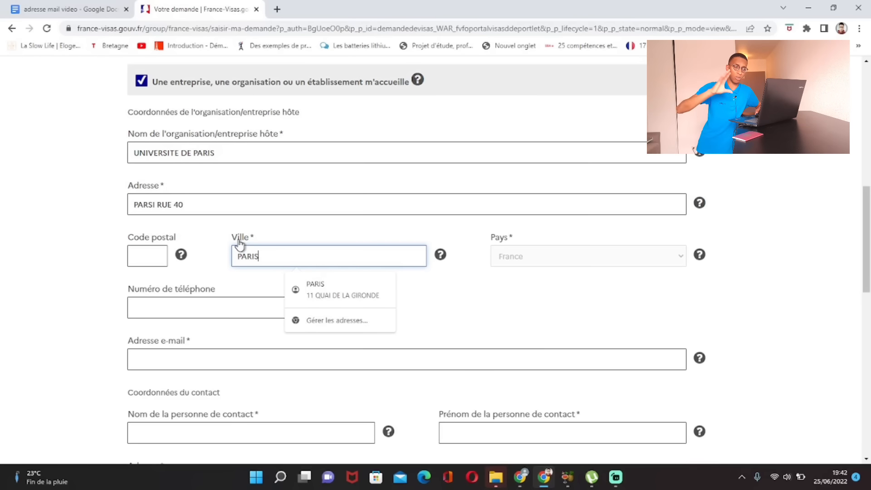
Step: Begin entering the host organisation's e-mail address
{"action": "scroll", "coordinate": [202, 210], "scroll_direction": "down", "scroll_amount": 1}
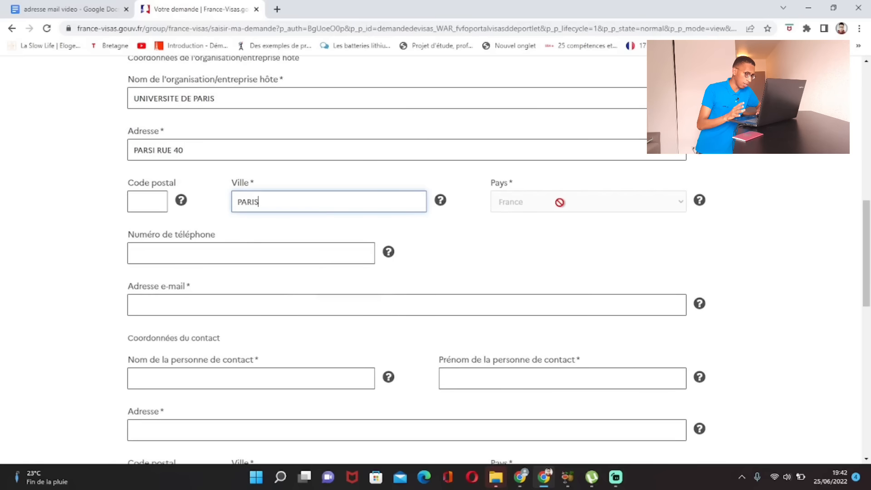
{"action": "scroll", "coordinate": [499, 211], "scroll_direction": "down", "scroll_amount": 3}
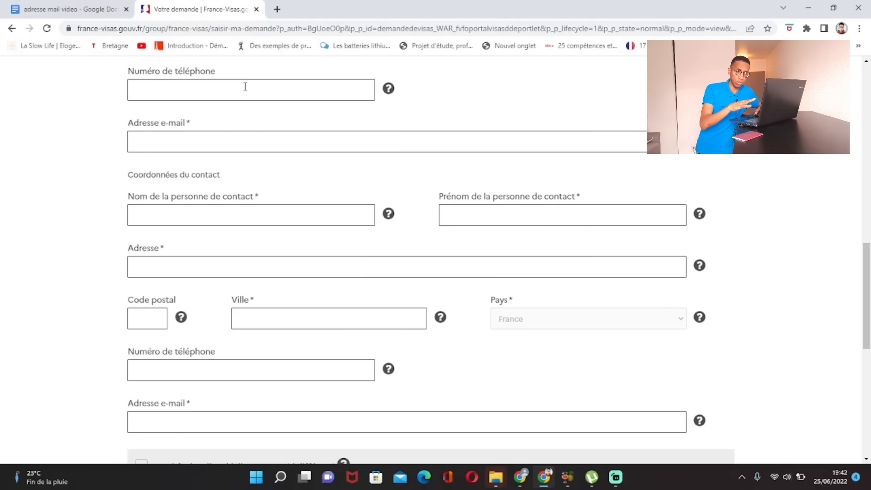
{"action": "left_click", "coordinate": [200, 148]}
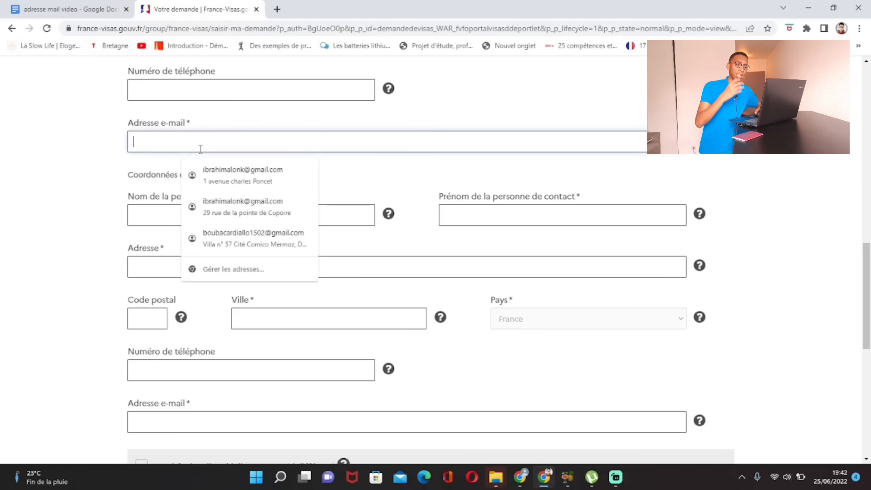
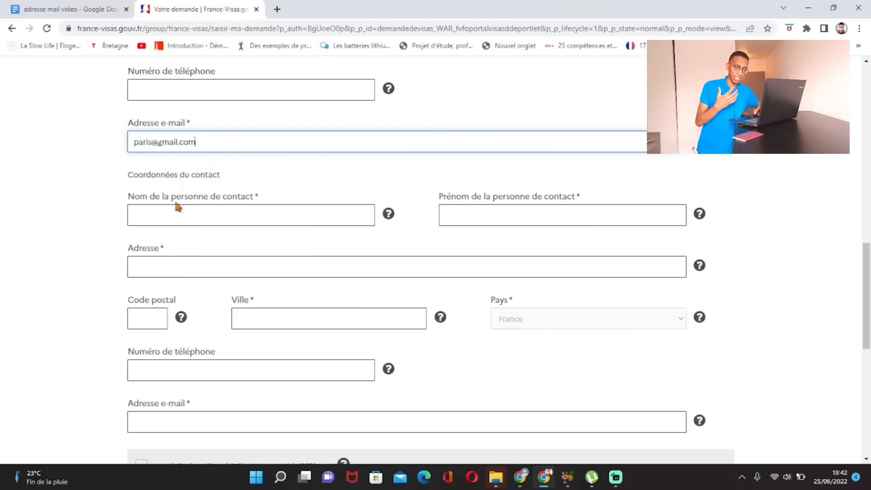
Step: Finish the organisation e-mail and enter UNIVERSITE as the contact person's surname
{"action": "left_click", "coordinate": [69, 184]}
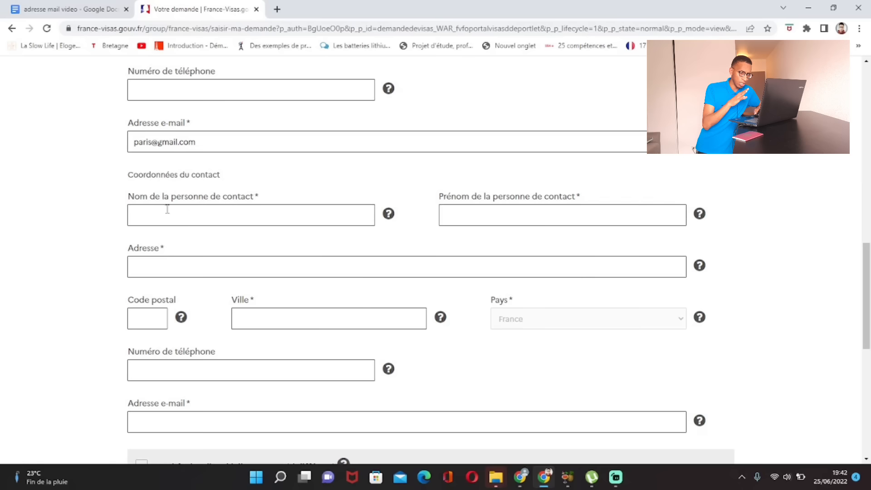
{"action": "left_click", "coordinate": [166, 220]}
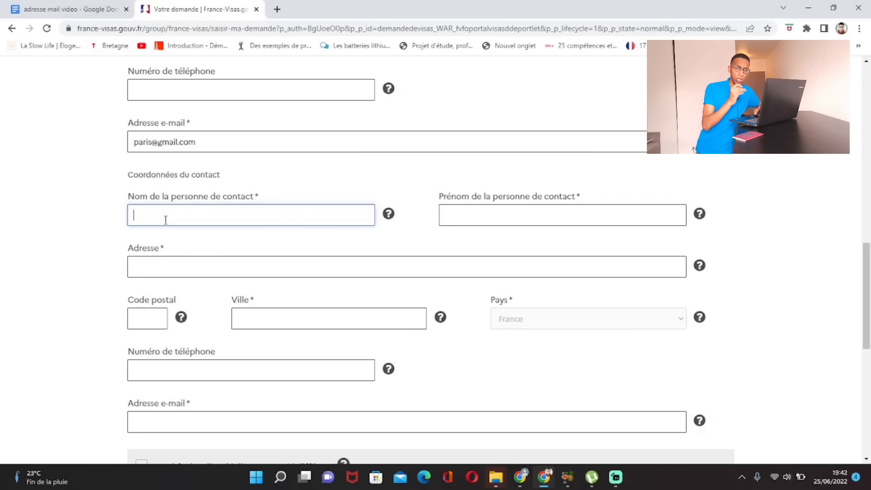
{"action": "type", "text": "U"}
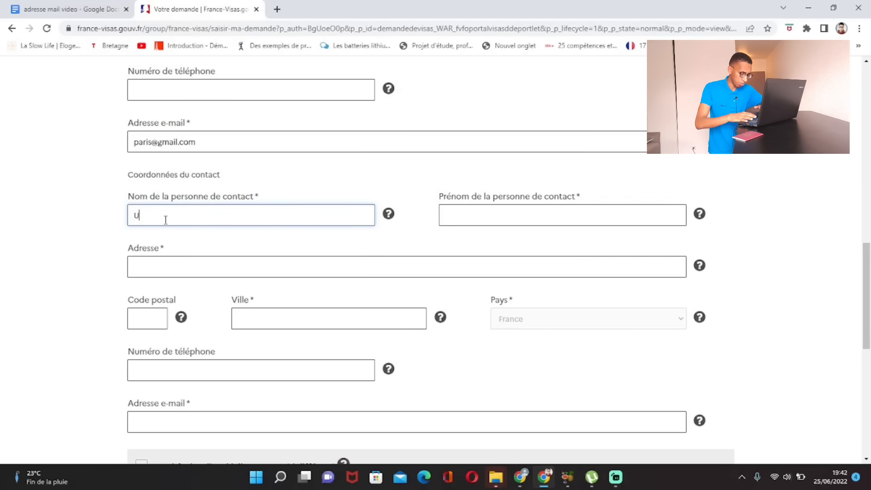
{"action": "type", "text": "NIVERSITE"}
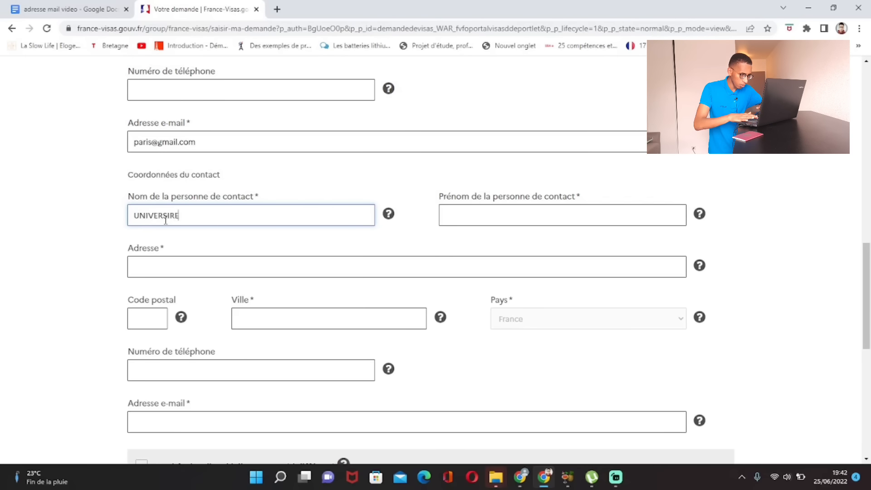
{"action": "key", "text": "BackSpace"}
{"action": "key", "text": "BackSpace"}
{"action": "type", "text": "TE"}
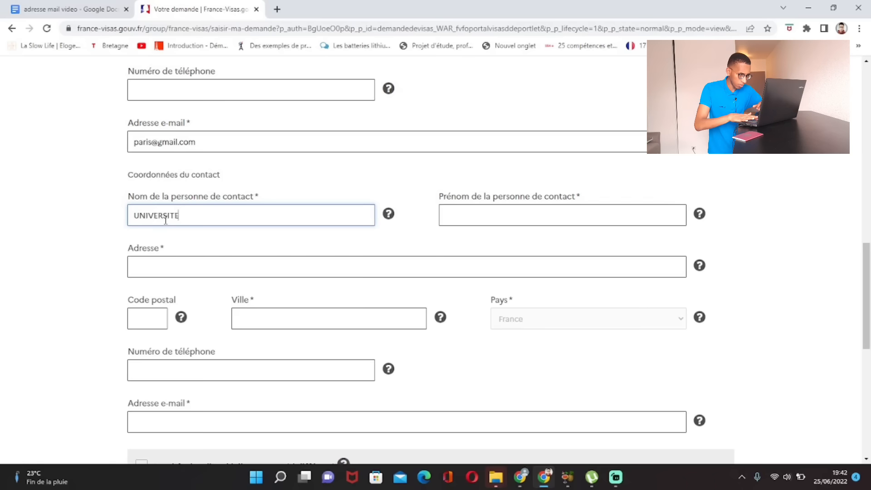
Step: Enter Paris as the contact person's first name, correcting a typo
{"action": "left_click", "coordinate": [485, 210]}
{"action": "key", "text": "Caps_Lock"}
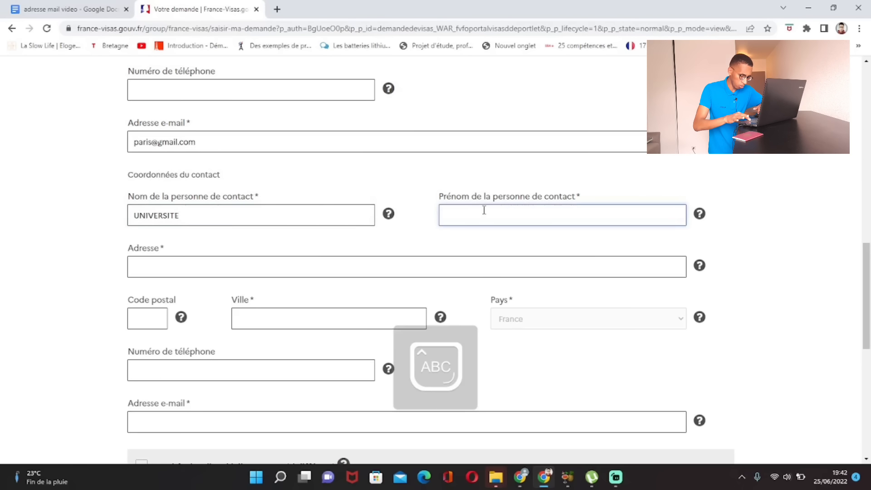
{"action": "type", "text": "G"}
{"action": "key", "text": "Caps_Lock"}
{"action": "type", "text": "re"}
{"action": "key", "text": "BackSpace"}
{"action": "key", "text": "BackSpace"}
{"action": "key", "text": "BackSpace"}
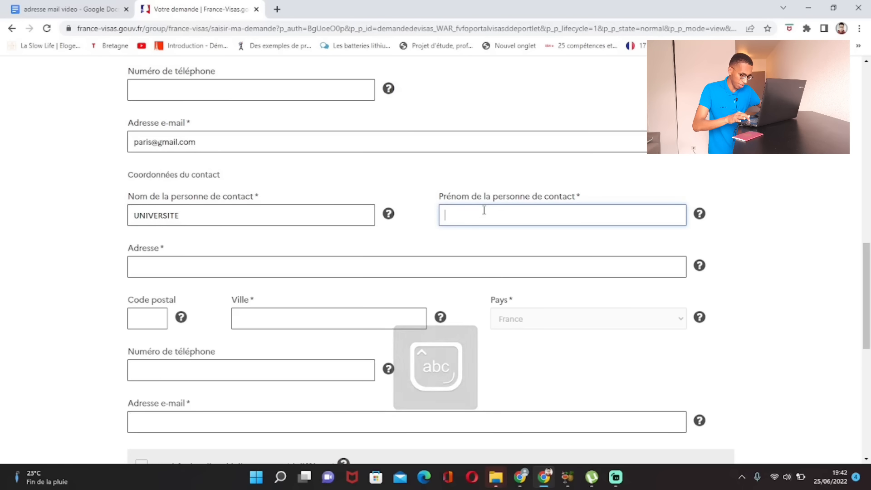
{"action": "key", "text": "Caps_Lock"}
{"action": "type", "text": "P"}
{"action": "key", "text": "Caps_Lock"}
{"action": "type", "text": "aris"}
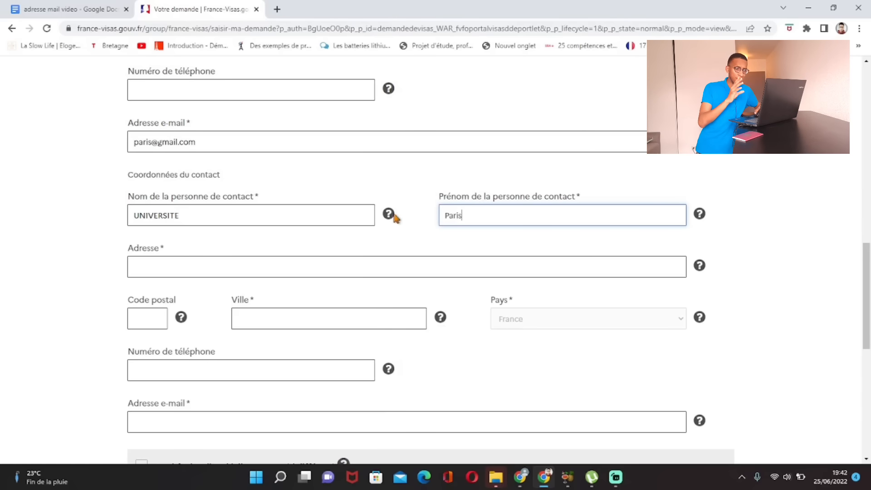
{"action": "scroll", "coordinate": [499, 222], "scroll_direction": "down", "scroll_amount": 1}
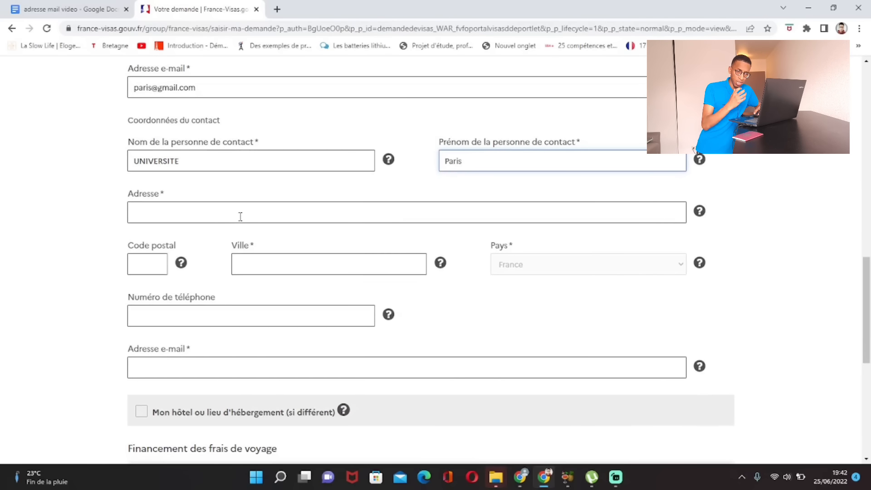
{"action": "scroll", "coordinate": [241, 216], "scroll_direction": "up", "scroll_amount": 3}
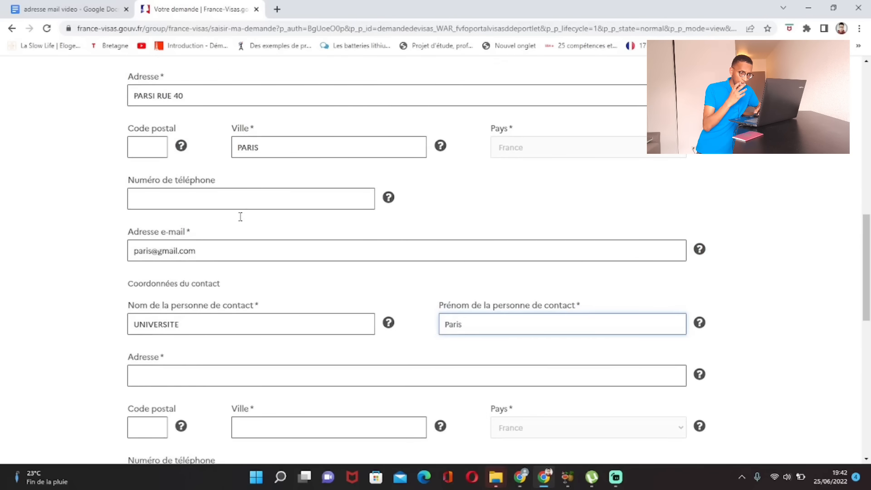
Step: Enter the contact person's street address
{"action": "scroll", "coordinate": [239, 217], "scroll_direction": "down", "scroll_amount": 2}
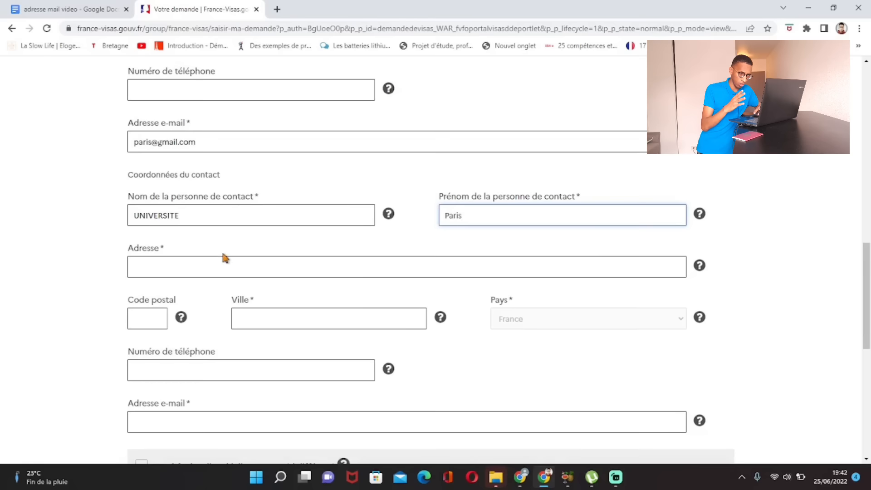
{"action": "left_click", "coordinate": [219, 266]}
{"action": "type", "text": "PARIS"}
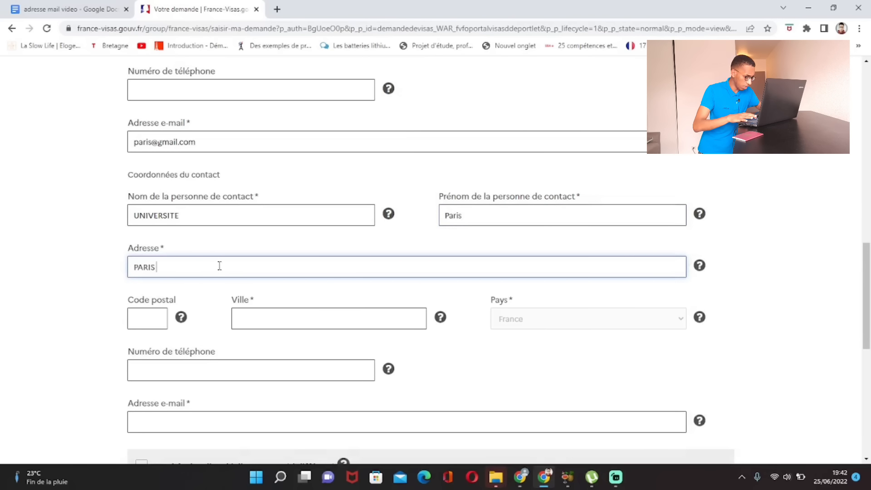
{"action": "type", "text": " RUE 40"}
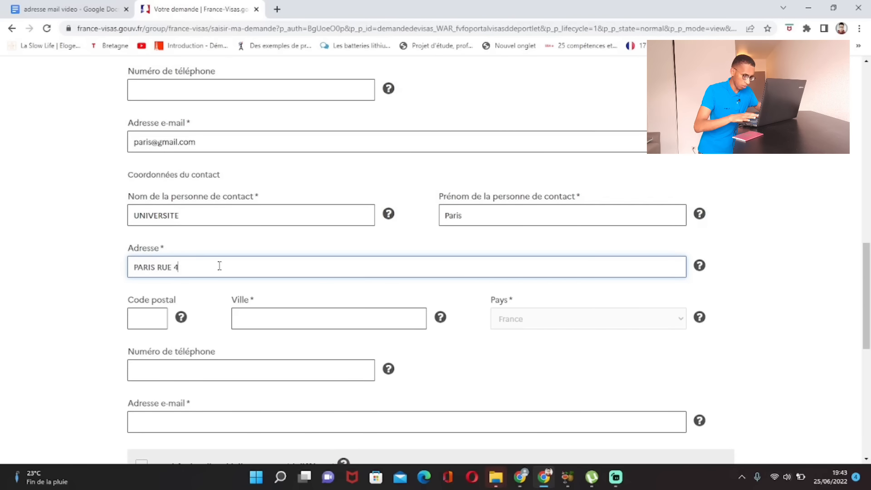
{"action": "left_click", "coordinate": [109, 230]}
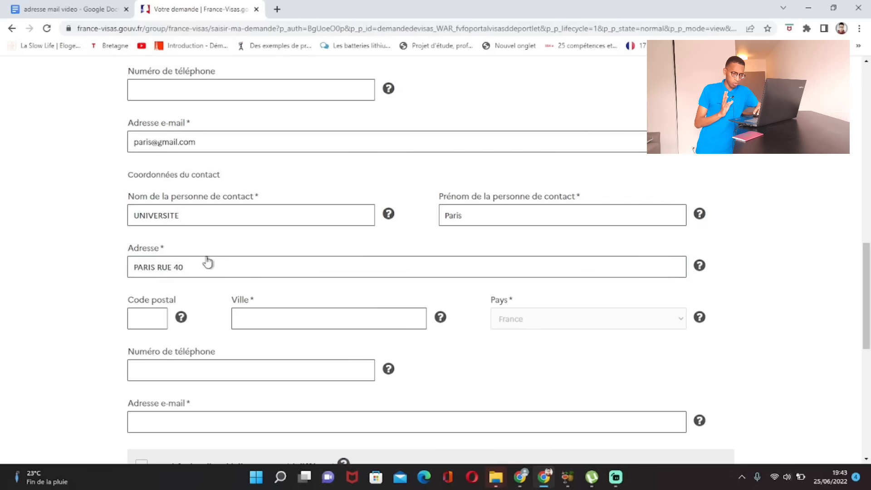
Step: Set the contact person's city to PARIS, dismissing the autofill suggestions
{"action": "left_click", "coordinate": [279, 311]}
{"action": "key", "text": "Caps_Lock"}
{"action": "type", "text": "PR"}
{"action": "key", "text": "Caps_Lock"}
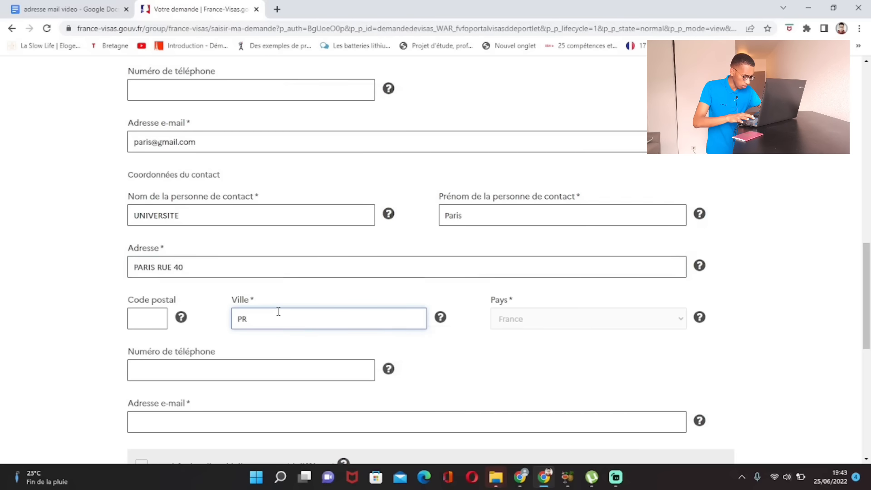
{"action": "key", "text": "BackSpace"}
{"action": "type", "text": "ARIS"}
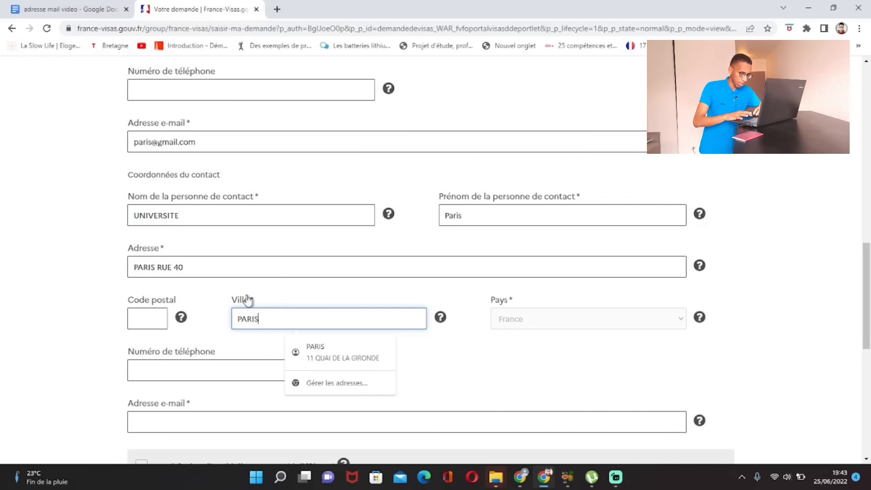
{"action": "left_click", "coordinate": [87, 257]}
{"action": "scroll", "coordinate": [506, 187], "scroll_direction": "down", "scroll_amount": 3}
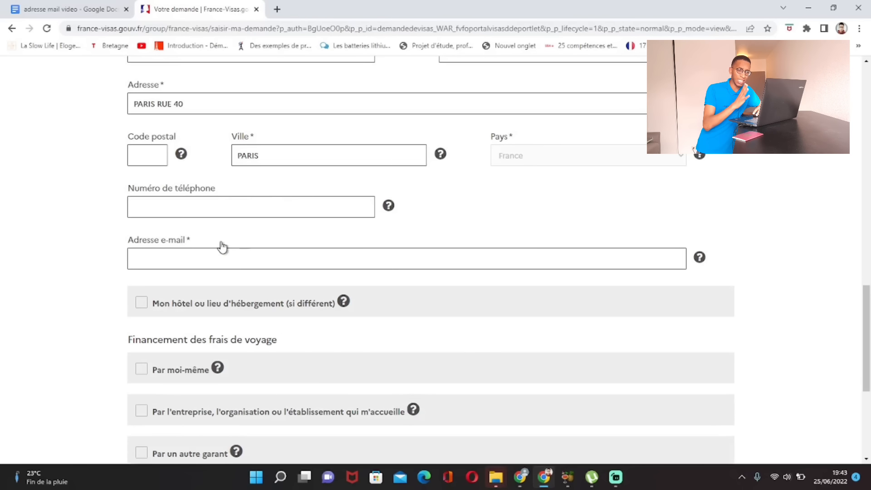
{"action": "scroll", "coordinate": [215, 268], "scroll_direction": "up", "scroll_amount": 1}
{"action": "scroll", "coordinate": [215, 268], "scroll_direction": "up", "scroll_amount": 4}
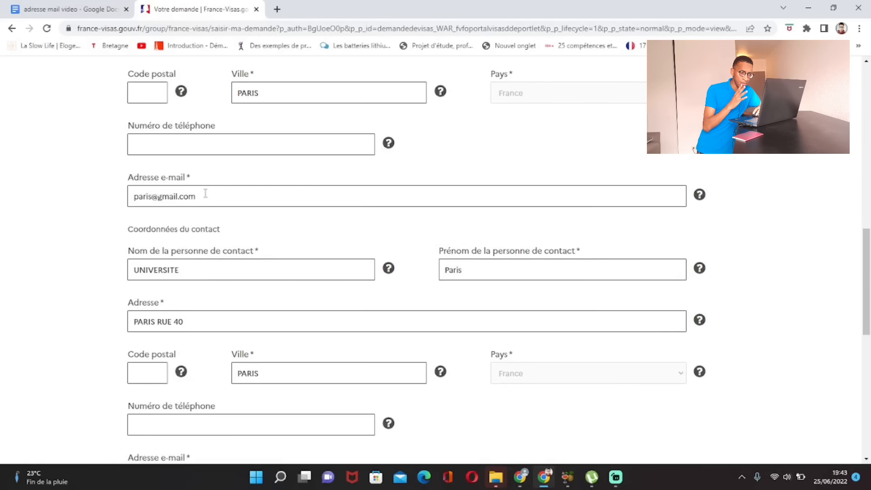
Step: Copy the host organisation's e-mail into the contact person's e-mail field and review the form
{"action": "left_click_drag", "start_coordinate": [199, 200], "coordinate": [184, 206]}
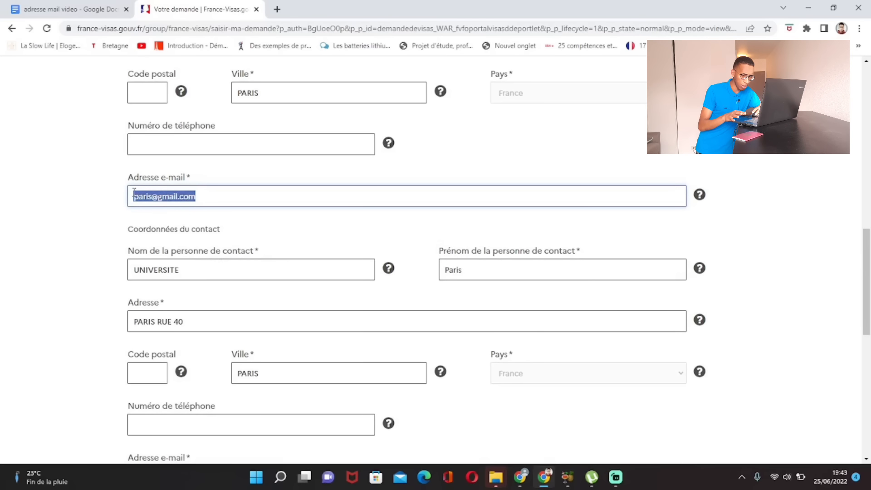
{"action": "scroll", "coordinate": [197, 200], "scroll_direction": "down", "scroll_amount": 7}
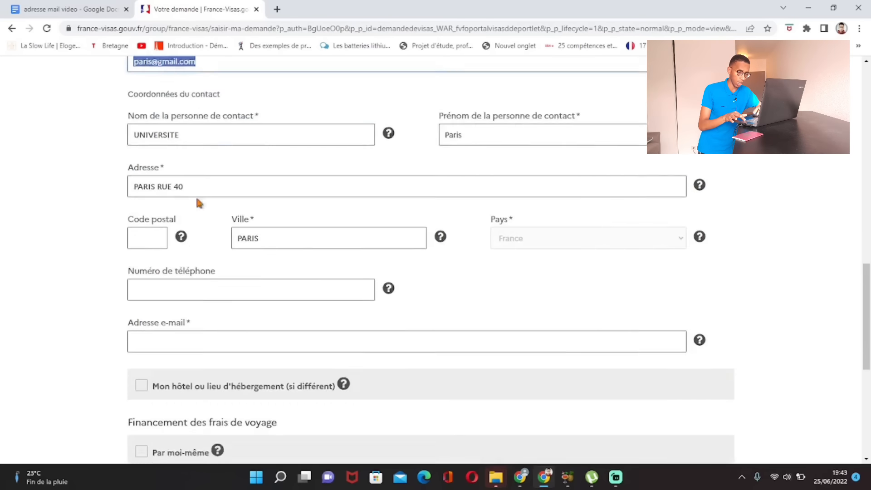
{"action": "left_click", "coordinate": [195, 148]}
{"action": "key", "text": "ctrl+v"}
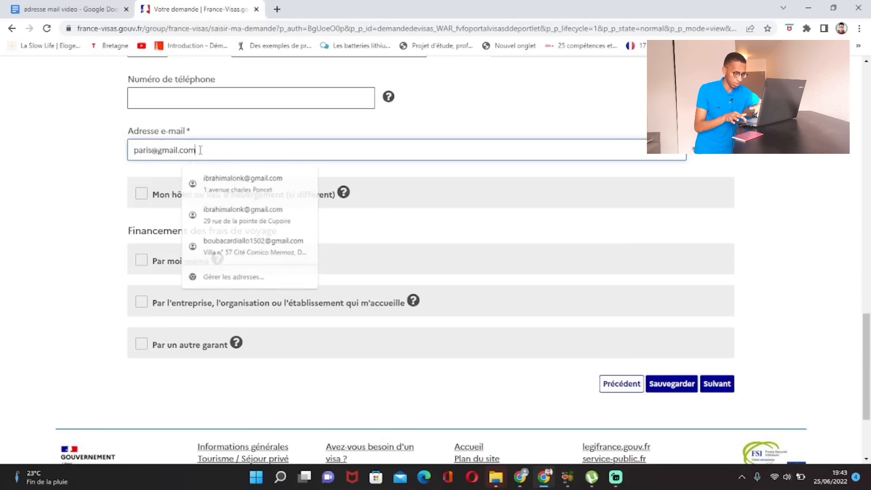
{"action": "scroll", "coordinate": [70, 178], "scroll_direction": "up", "scroll_amount": 6}
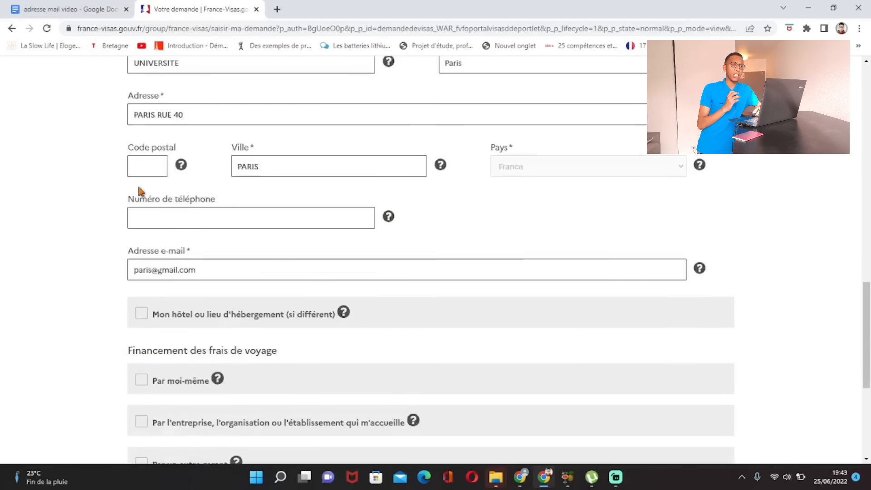
{"action": "scroll", "coordinate": [154, 183], "scroll_direction": "up", "scroll_amount": 1}
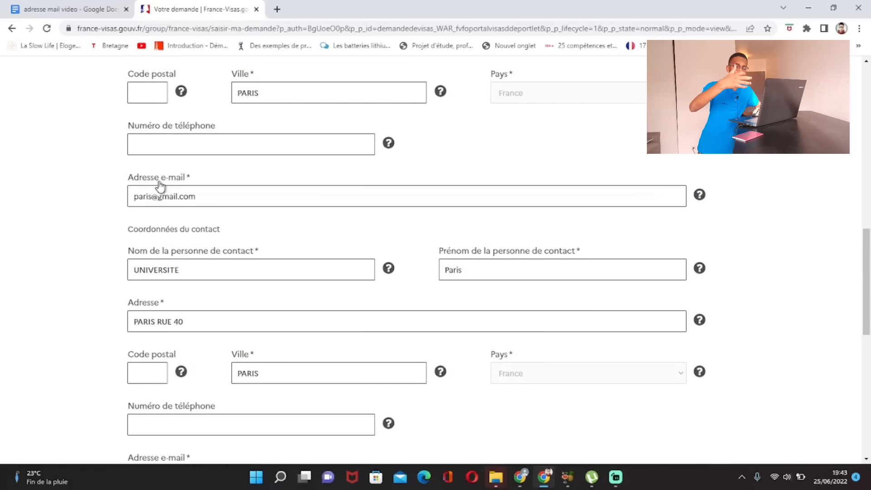
{"action": "scroll", "coordinate": [286, 232], "scroll_direction": "up", "scroll_amount": 3}
{"action": "scroll", "coordinate": [271, 238], "scroll_direction": "up", "scroll_amount": 2}
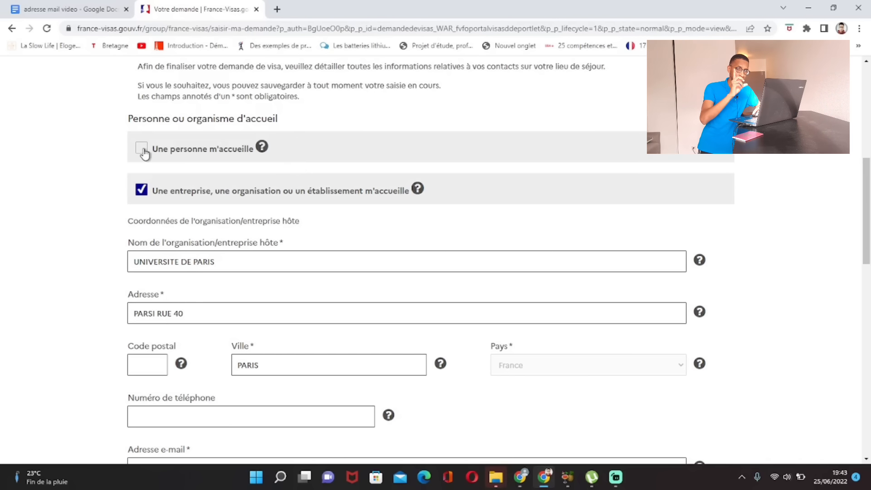
{"action": "scroll", "coordinate": [144, 153], "scroll_direction": "down", "scroll_amount": 3}
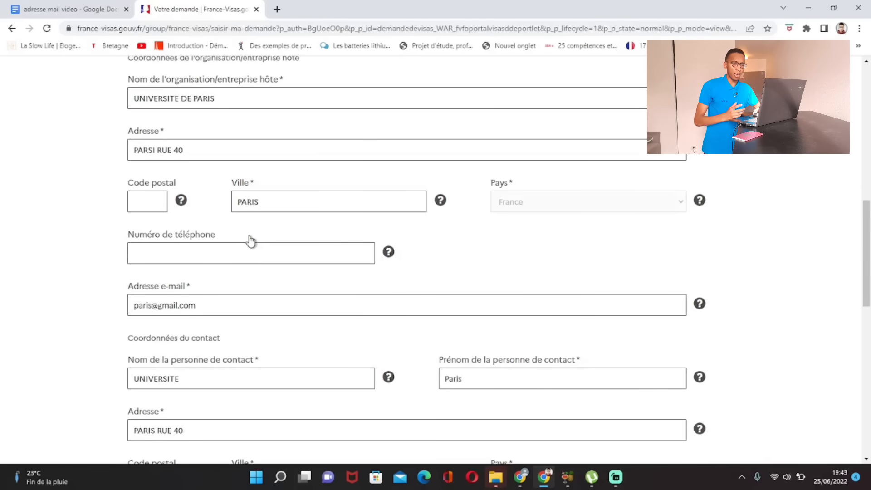
{"action": "scroll", "coordinate": [223, 226], "scroll_direction": "up", "scroll_amount": 5}
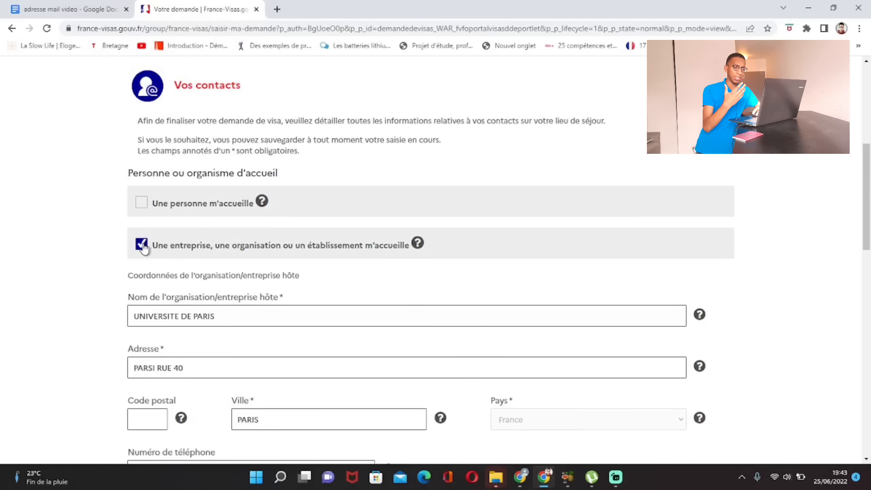
{"action": "scroll", "coordinate": [194, 252], "scroll_direction": "down", "scroll_amount": 10}
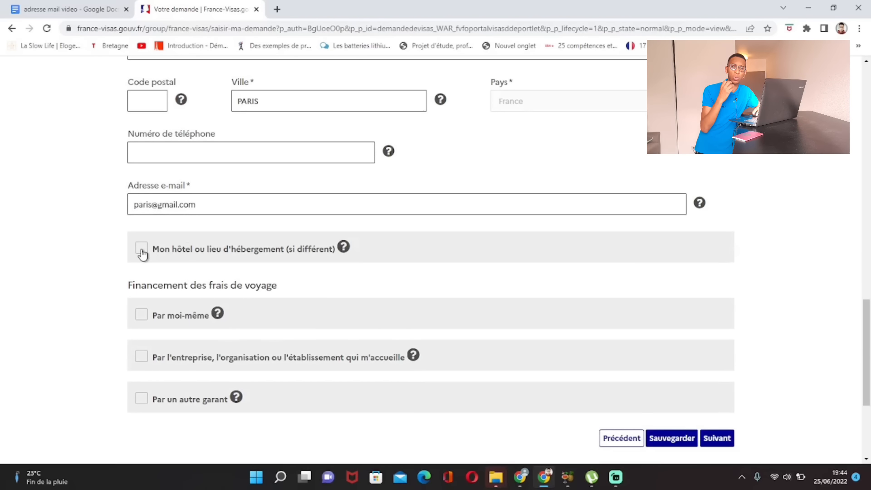
Step: Tick the separate accommodation option and name the accommodation APPARETMENT
{"action": "left_click", "coordinate": [142, 252]}
{"action": "scroll", "coordinate": [143, 245], "scroll_direction": "down", "scroll_amount": 3}
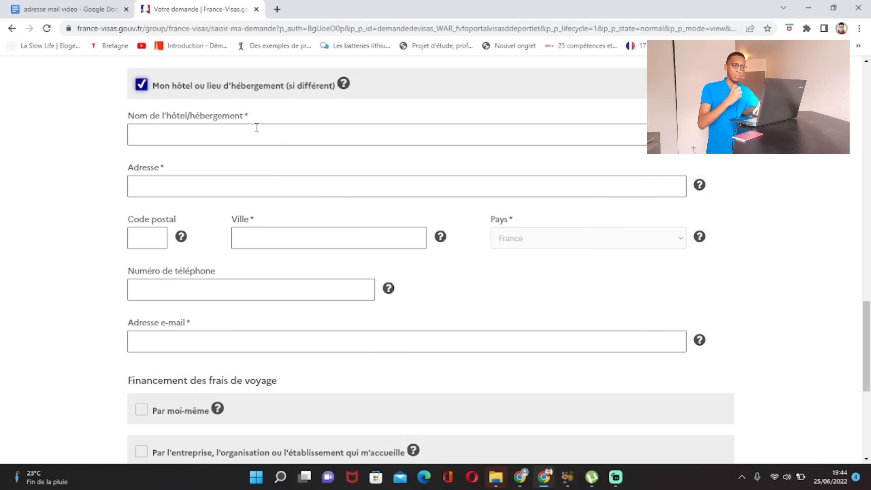
{"action": "left_click", "coordinate": [192, 137]}
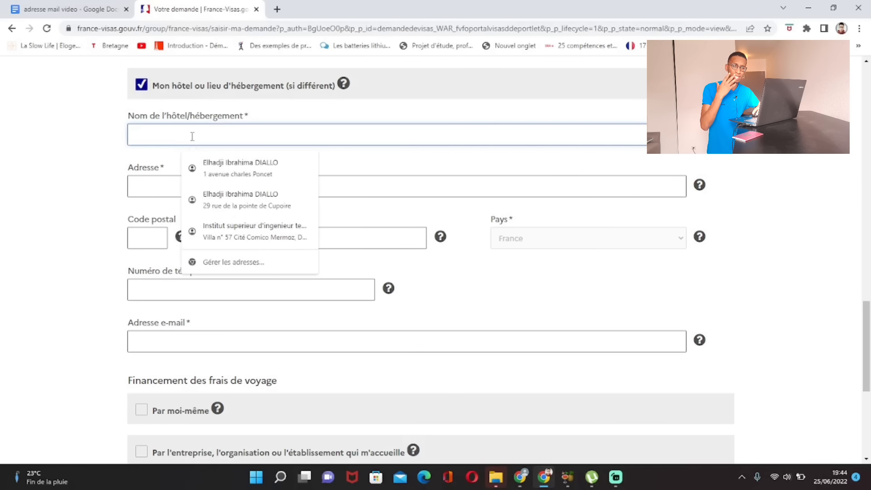
{"action": "left_click", "coordinate": [155, 190]}
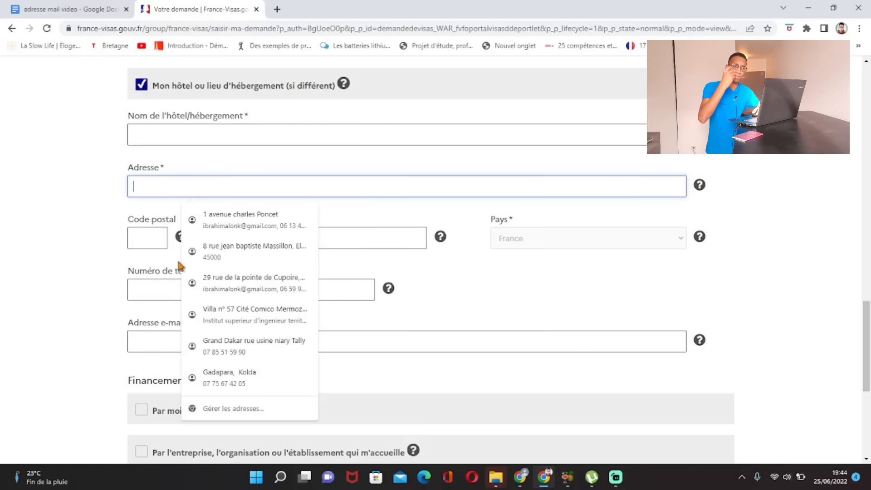
{"action": "left_click", "coordinate": [95, 254]}
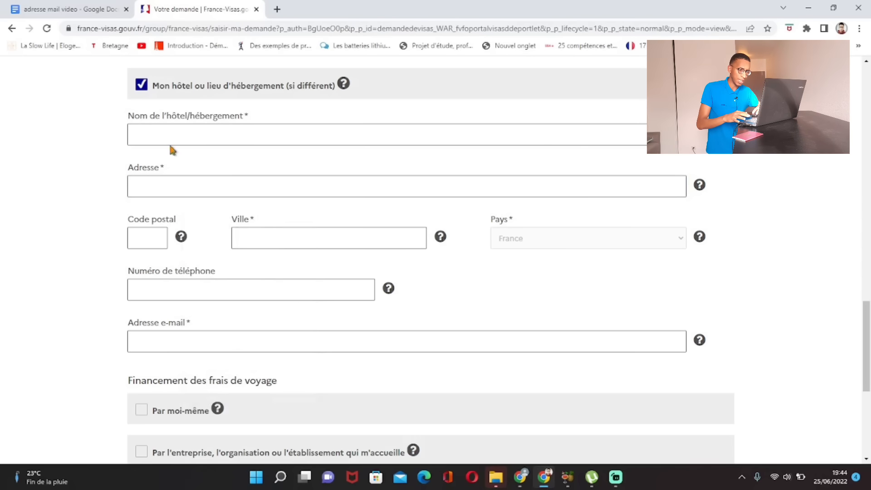
{"action": "left_click", "coordinate": [193, 139]}
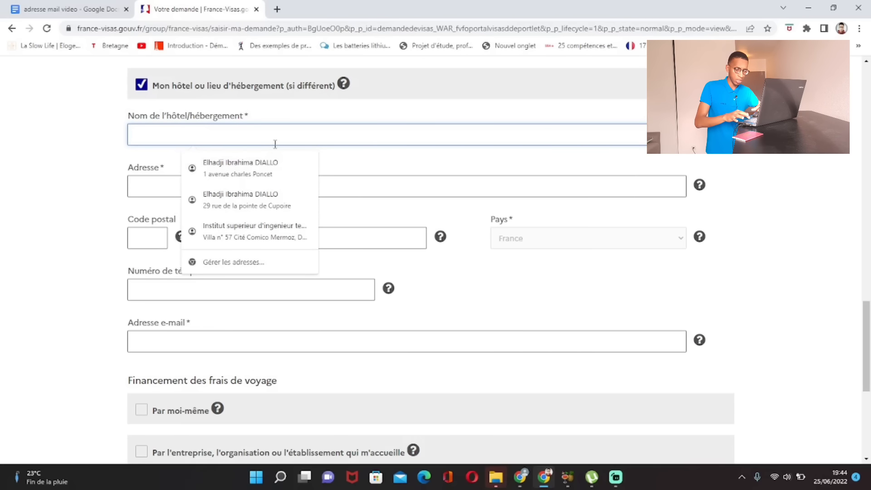
{"action": "key", "text": "Caps_Lock"}
{"action": "type", "text": "A"}
{"action": "key", "text": "Caps_Lock"}
{"action": "type", "text": "PPARE"}
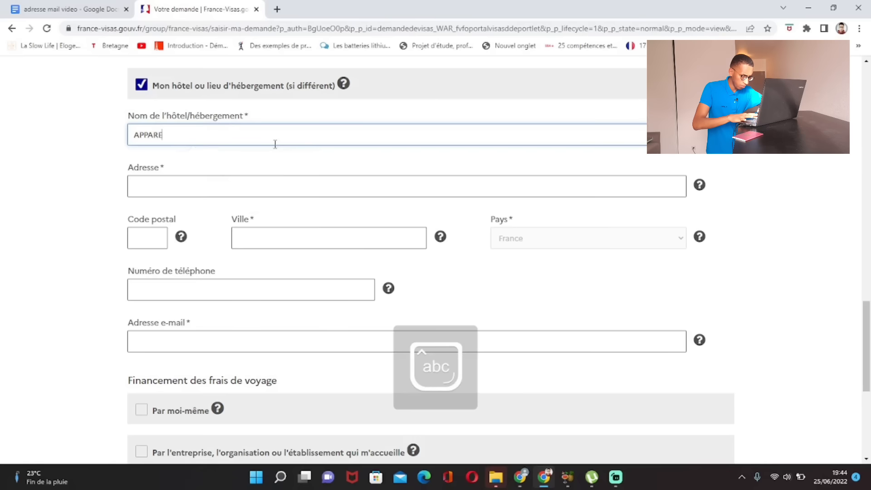
{"action": "type", "text": "TMENT"}
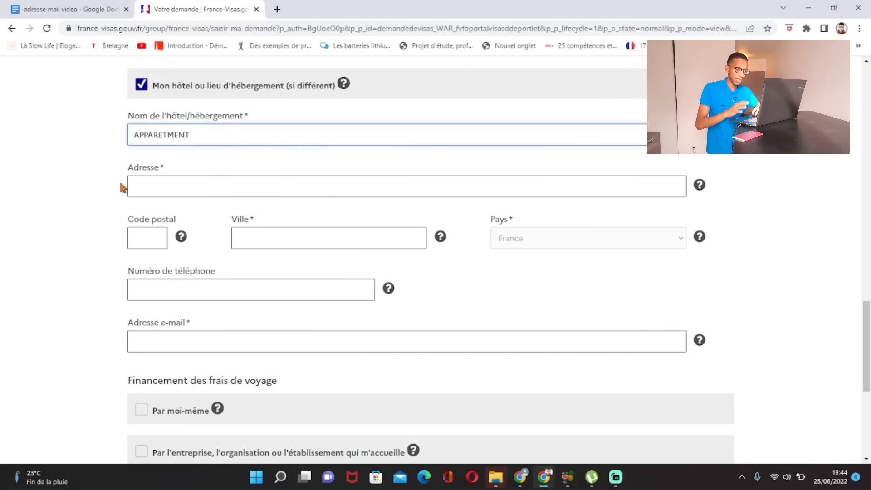
{"action": "left_click", "coordinate": [40, 166]}
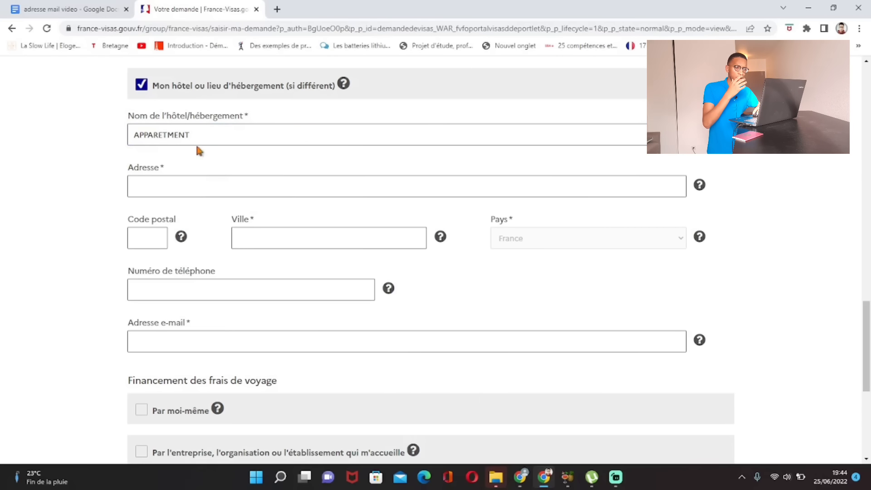
Step: Enter the accommodation's street address and the city PARIS
{"action": "left_click", "coordinate": [186, 187]}
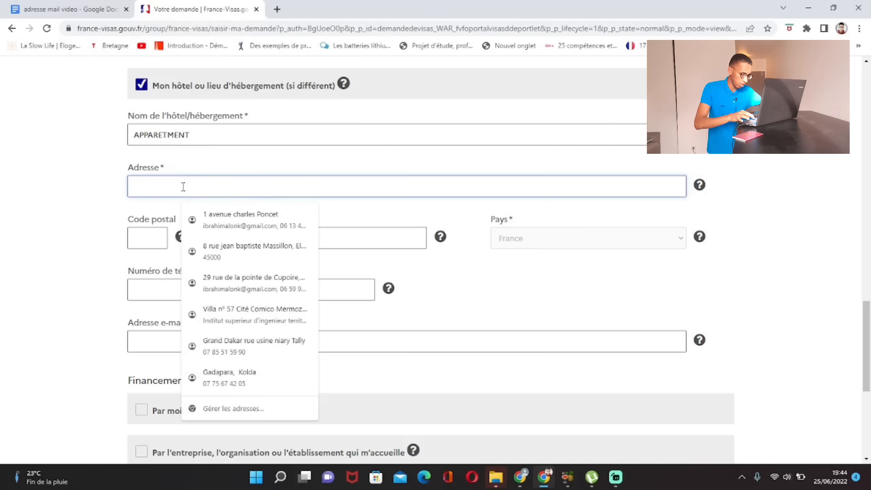
{"action": "type", "text": "PARIS"}
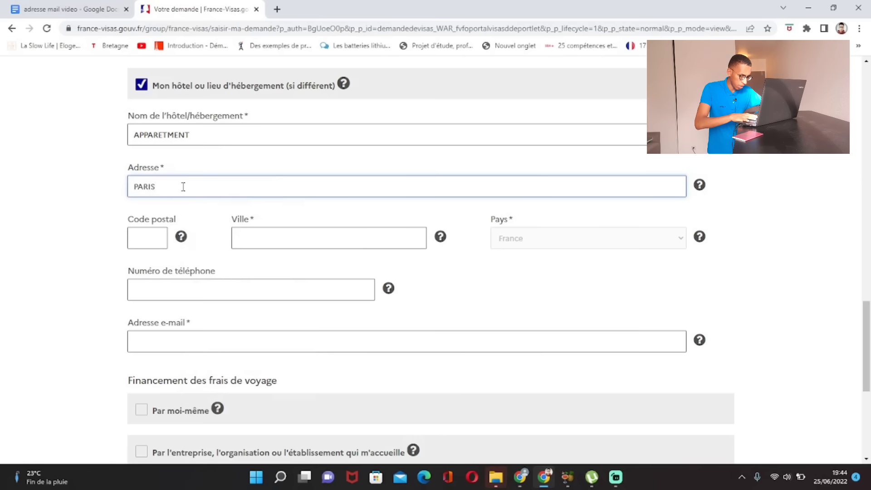
{"action": "type", "text": " RUE 45"}
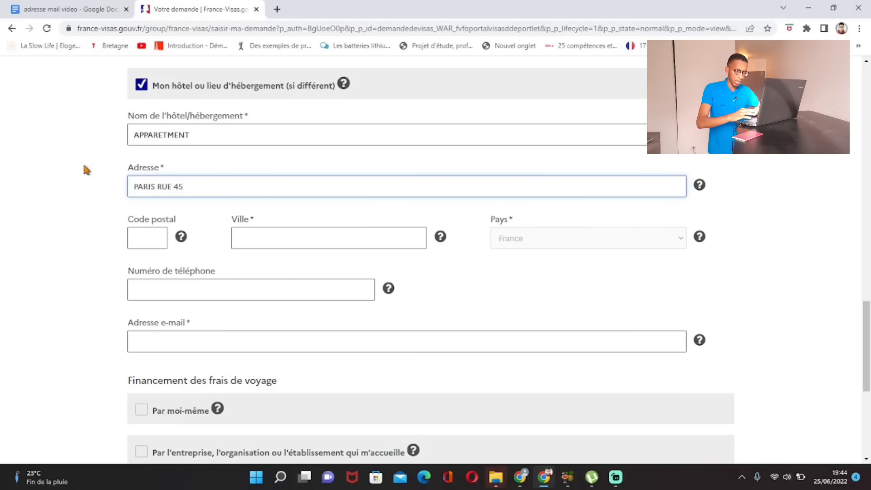
{"action": "left_click", "coordinate": [83, 162]}
{"action": "left_click", "coordinate": [275, 244]}
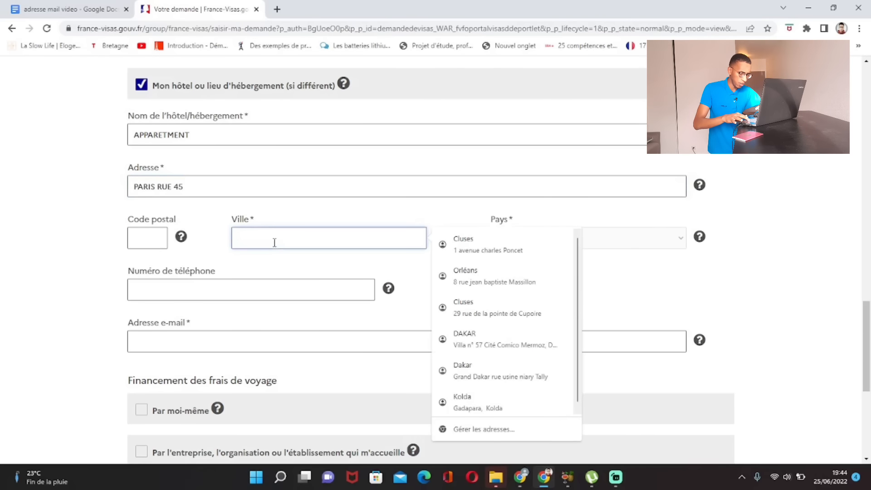
{"action": "key", "text": "Caps_Lock"}
{"action": "type", "text": "PARIS"}
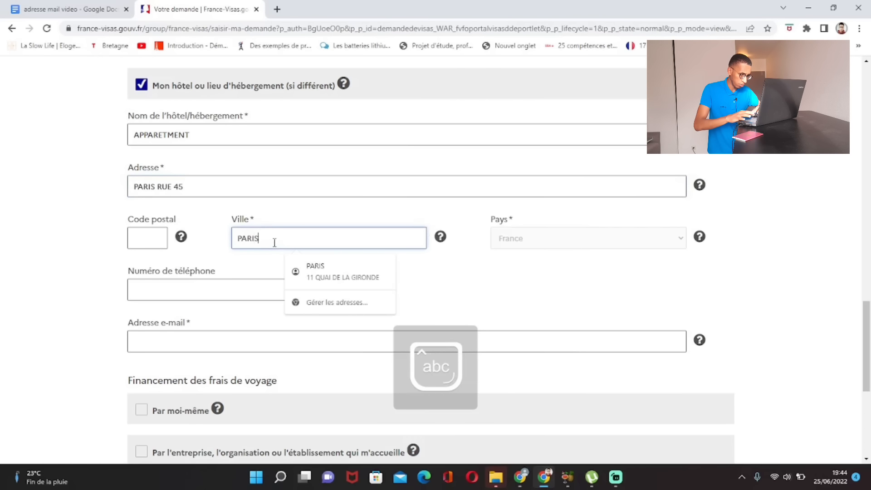
{"action": "key", "text": "Caps_Lock"}
{"action": "left_click", "coordinate": [632, 306]}
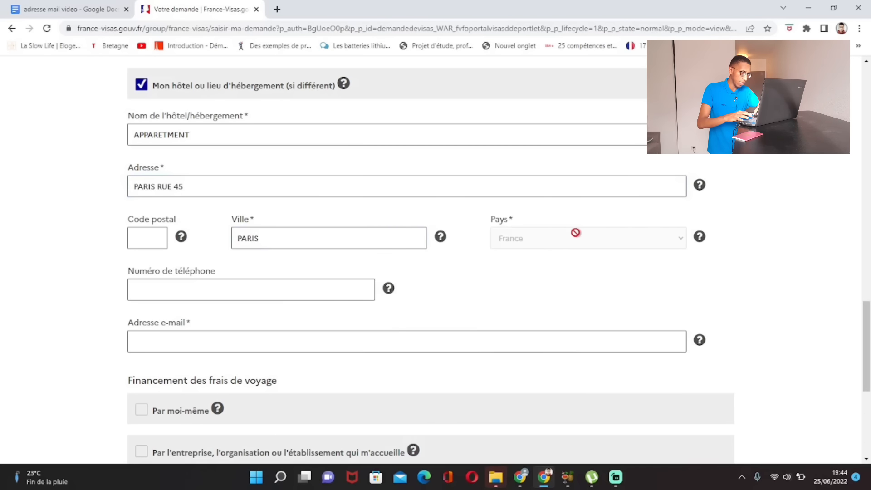
Step: Select the accommodation e-mail field, leaving it blank, and scroll down to the funding options
{"action": "scroll", "coordinate": [289, 241], "scroll_direction": "down", "scroll_amount": 2}
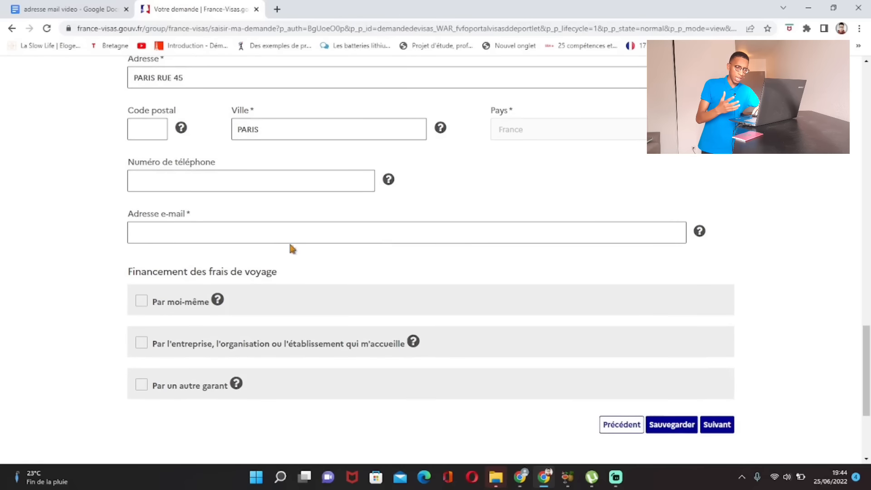
{"action": "left_click", "coordinate": [264, 237]}
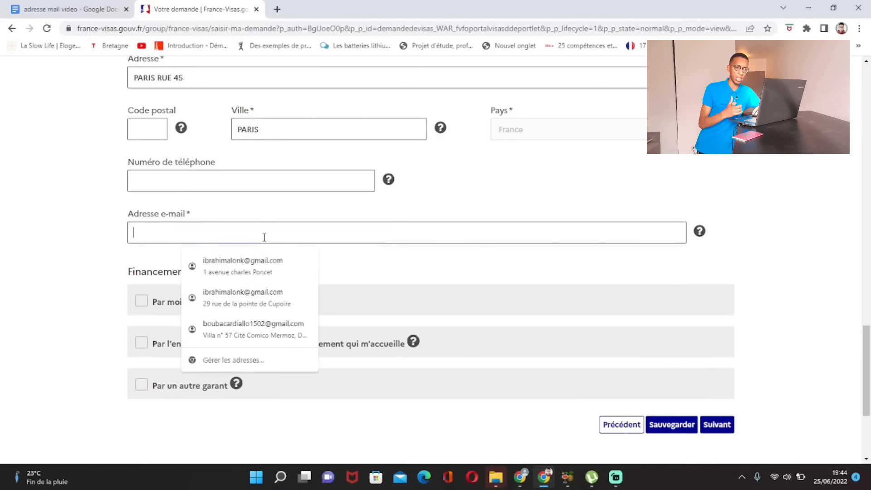
{"action": "scroll", "coordinate": [195, 291], "scroll_direction": "up", "scroll_amount": 1}
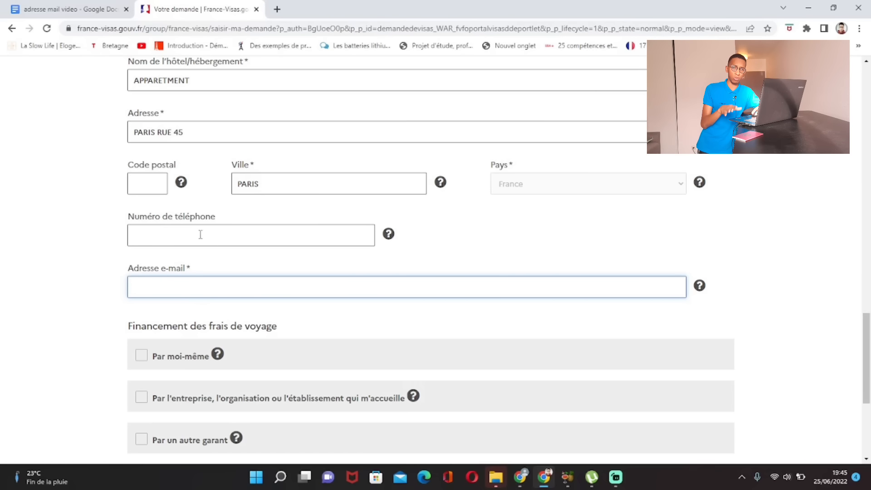
{"action": "scroll", "coordinate": [200, 235], "scroll_direction": "down", "scroll_amount": 1}
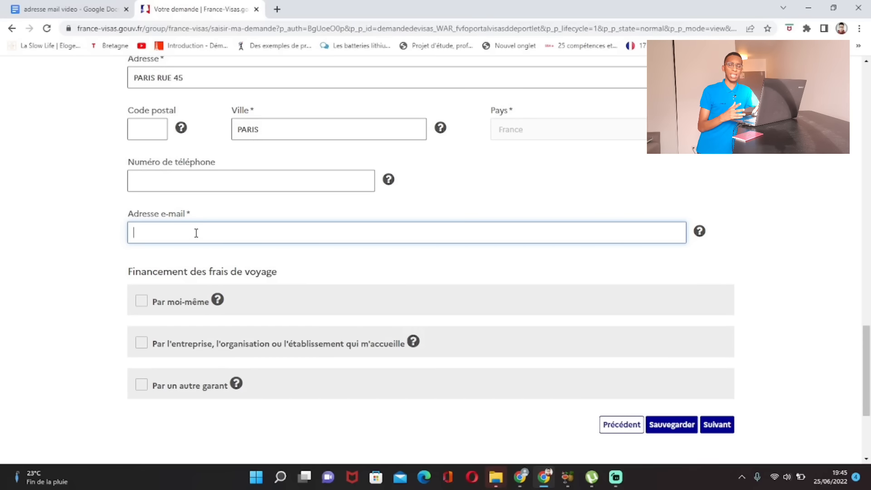
{"action": "scroll", "coordinate": [196, 233], "scroll_direction": "down", "scroll_amount": 3}
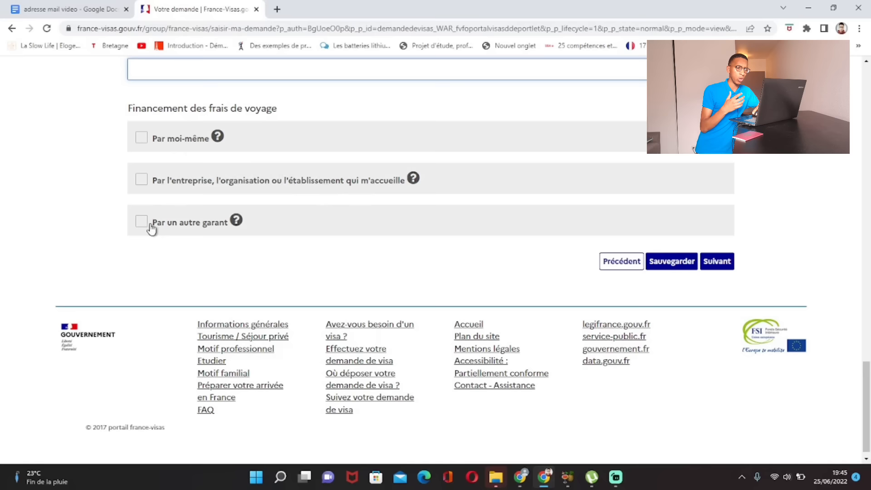
{"action": "mouse_move", "coordinate": [241, 232]}
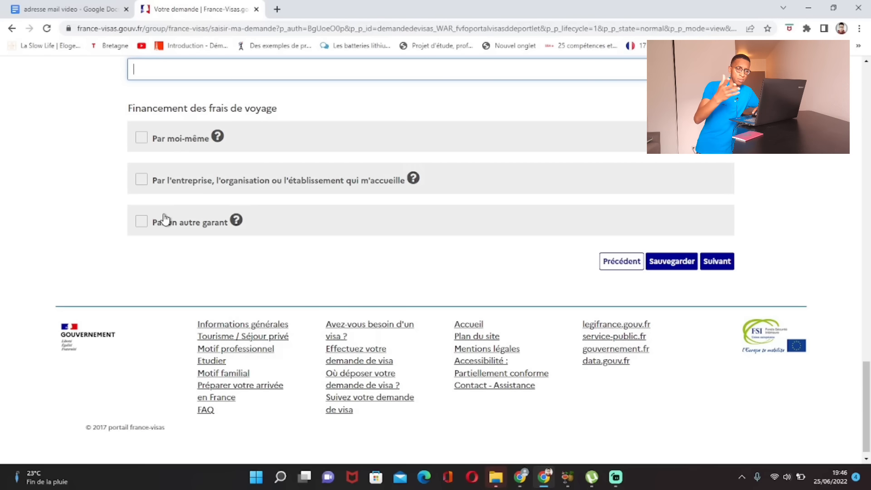
Step: Mark travel costs as self-funded with Numéraire, and also tick Par un autre garant
{"action": "left_click", "coordinate": [142, 139]}
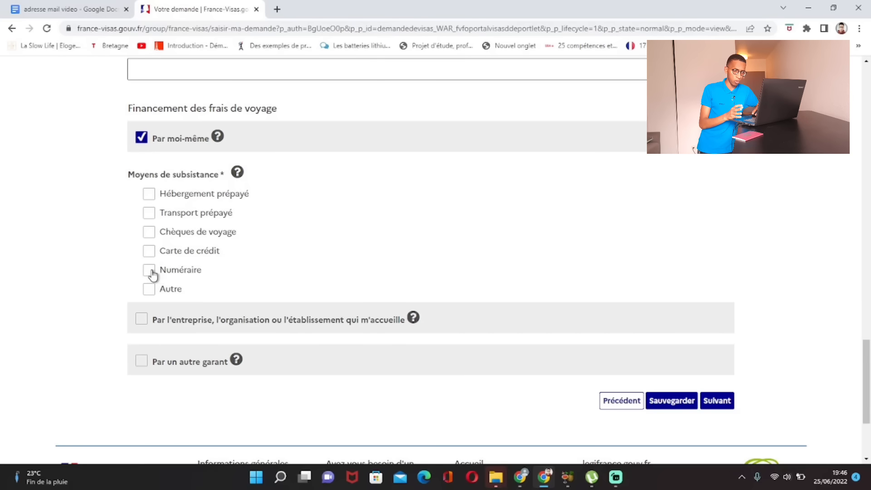
{"action": "left_click", "coordinate": [150, 272]}
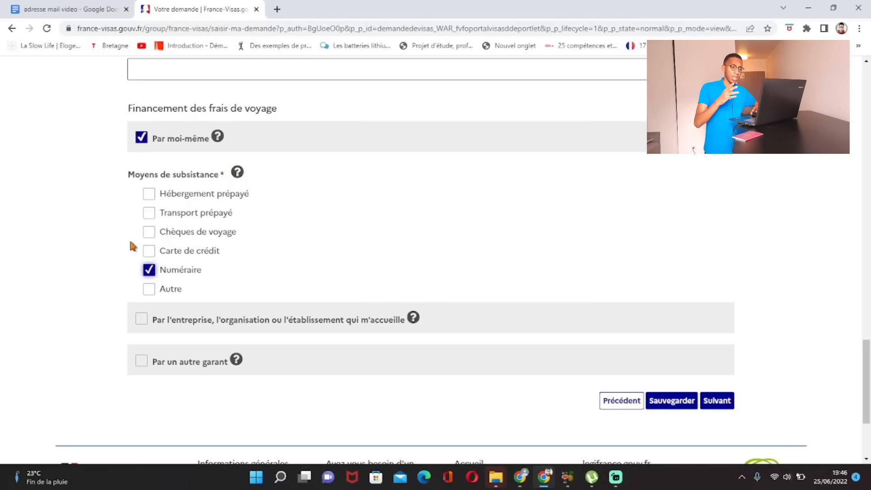
{"action": "scroll", "coordinate": [136, 264], "scroll_direction": "down", "scroll_amount": 3}
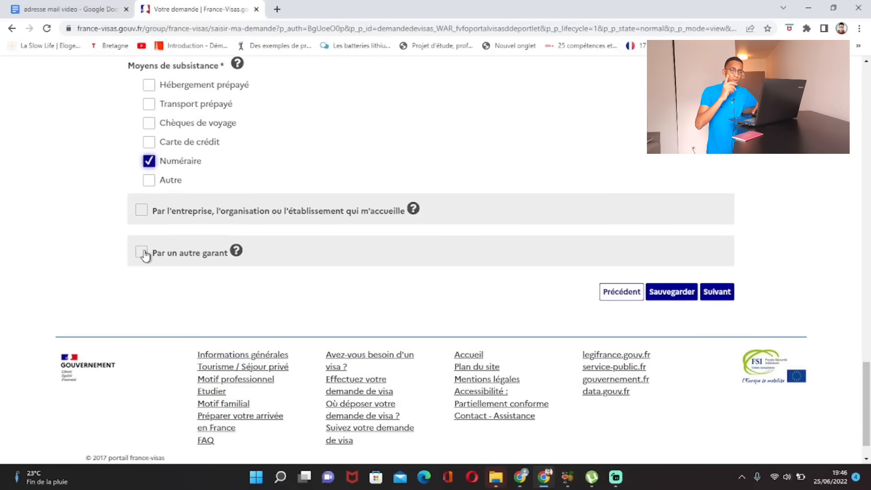
{"action": "left_click", "coordinate": [144, 253]}
{"action": "scroll", "coordinate": [146, 255], "scroll_direction": "down", "scroll_amount": 2}
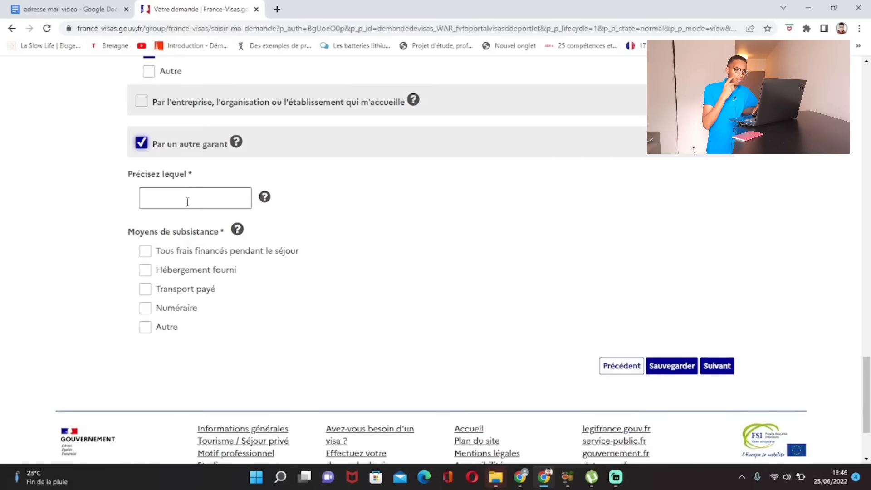
Step: Enter the guarantor's name and tick 'Tous frais financés pendant le séjour'
{"action": "left_click", "coordinate": [188, 199]}
{"action": "key", "text": "Caps_Lock"}
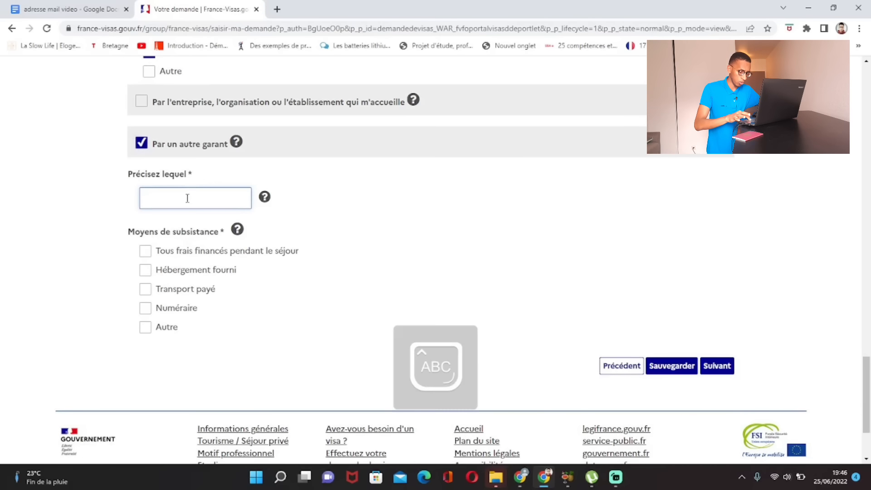
{"action": "key", "text": "Caps_Lock"}
{"action": "type", "text": "SALAH"}
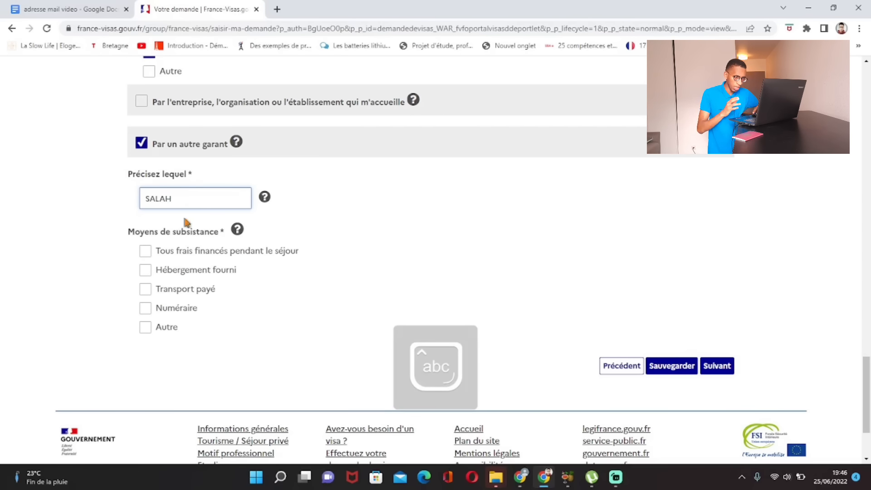
{"action": "left_click", "coordinate": [56, 209]}
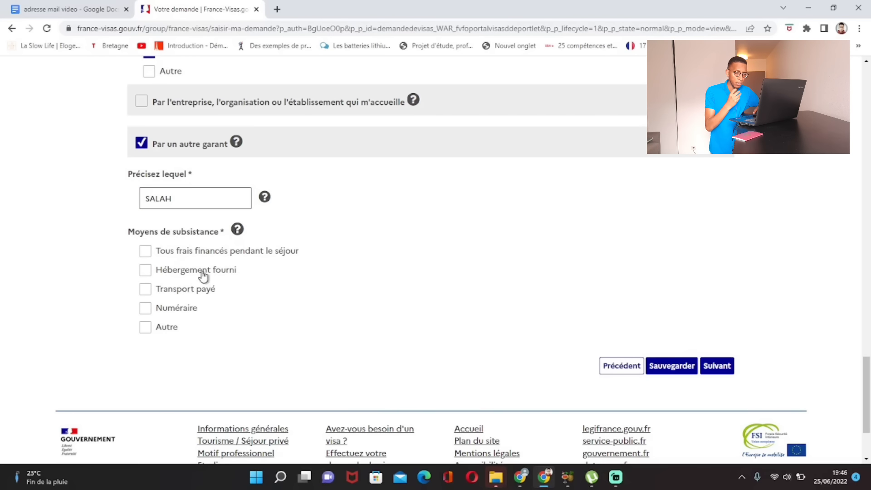
{"action": "left_click", "coordinate": [145, 251]}
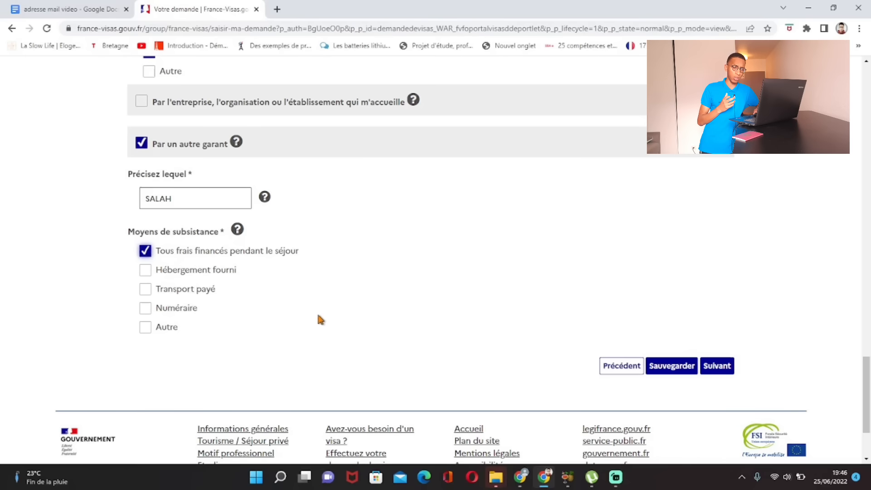
Step: Untick Par moi-même so the costs rely solely on the guarantor
{"action": "scroll", "coordinate": [333, 317], "scroll_direction": "up", "scroll_amount": 2}
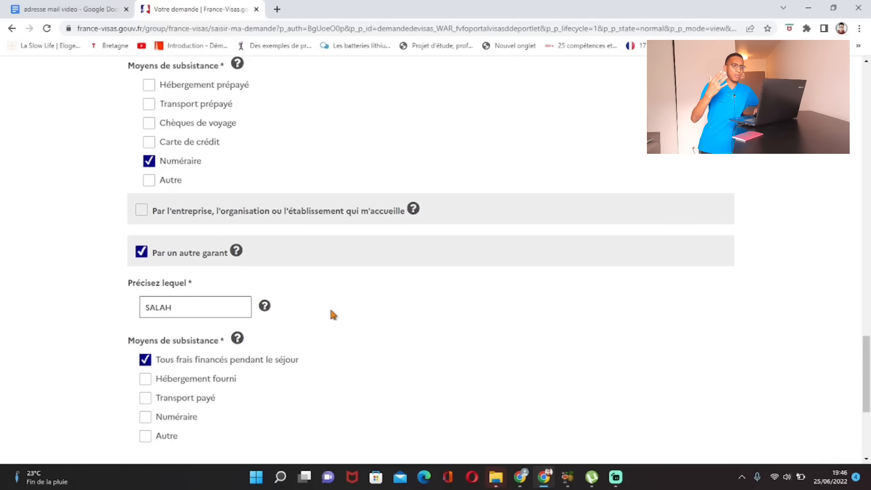
{"action": "scroll", "coordinate": [313, 272], "scroll_direction": "up", "scroll_amount": 1}
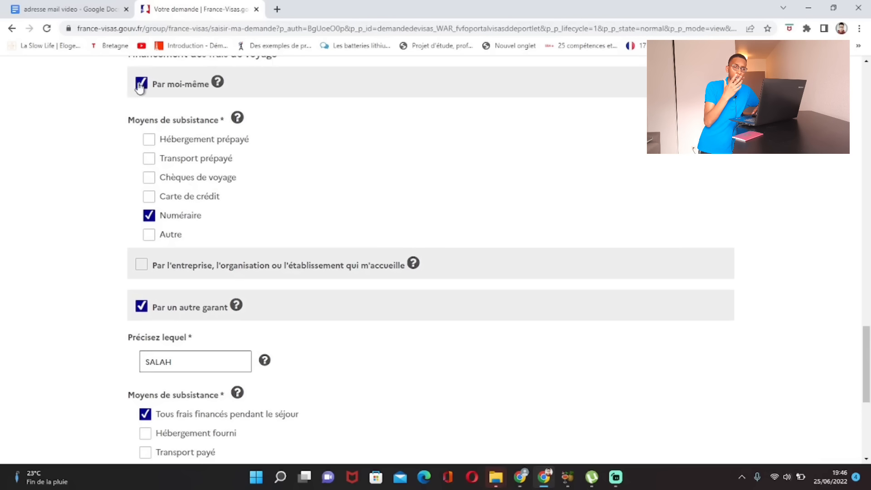
{"action": "scroll", "coordinate": [135, 170], "scroll_direction": "down", "scroll_amount": 2}
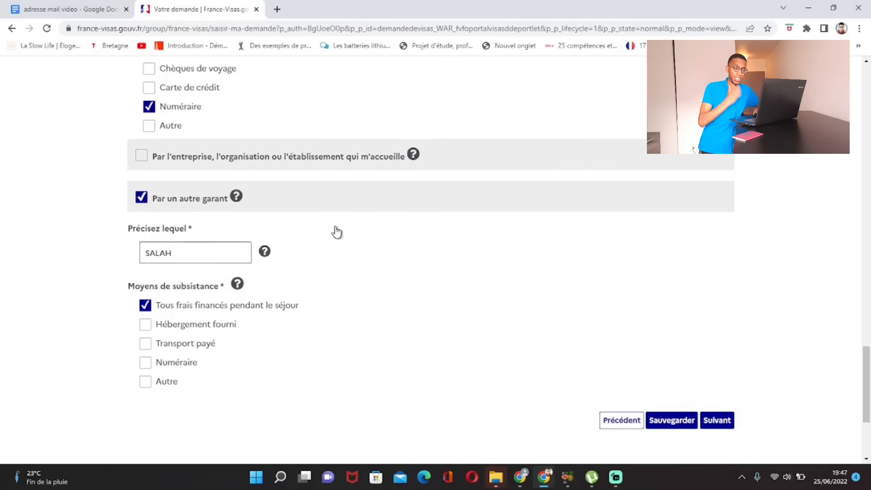
{"action": "scroll", "coordinate": [334, 232], "scroll_direction": "up", "scroll_amount": 2}
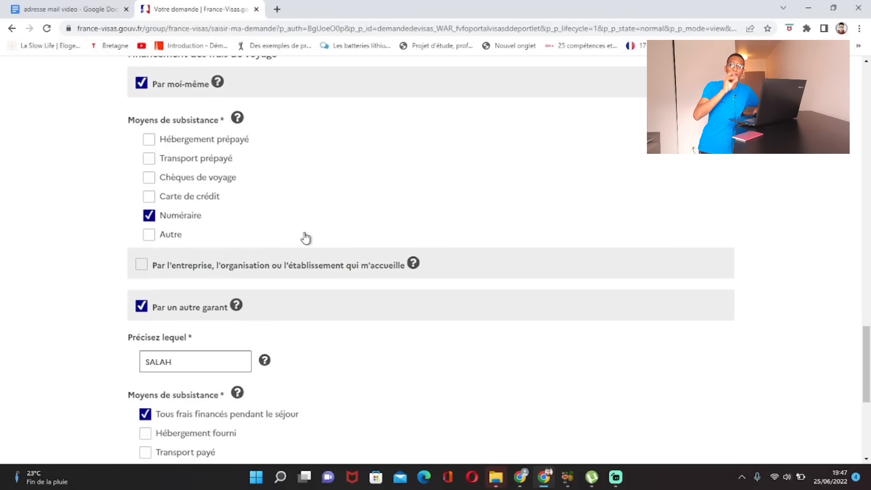
{"action": "left_click", "coordinate": [141, 83]}
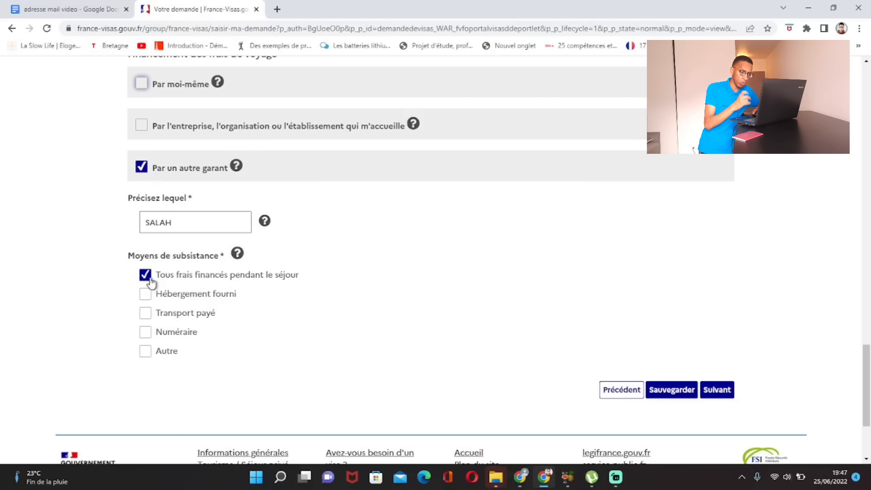
{"action": "scroll", "coordinate": [252, 286], "scroll_direction": "up", "scroll_amount": 2}
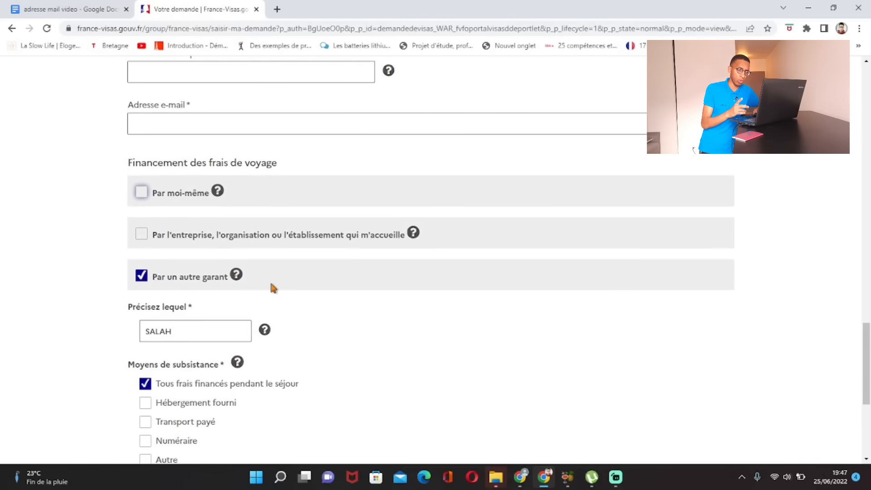
{"action": "scroll", "coordinate": [343, 289], "scroll_direction": "down", "scroll_amount": 5}
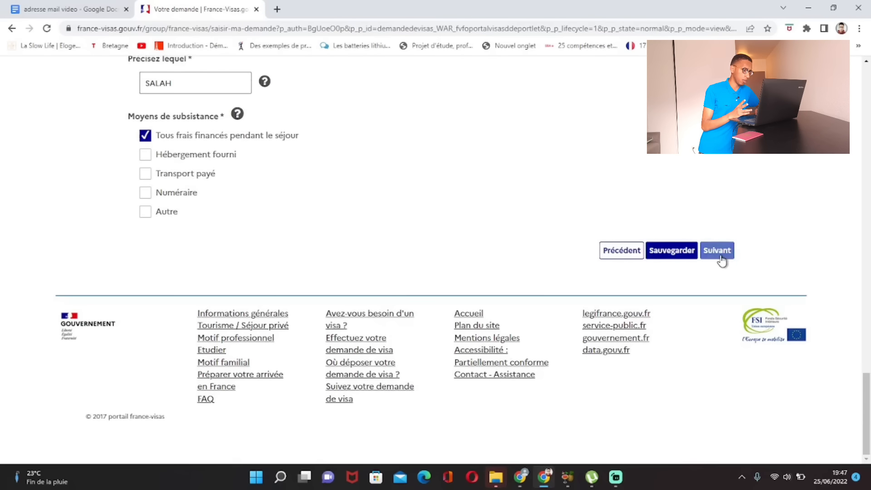
Step: Try to continue and locate the accommodation phone number flagged as missing
{"action": "left_click", "coordinate": [717, 255]}
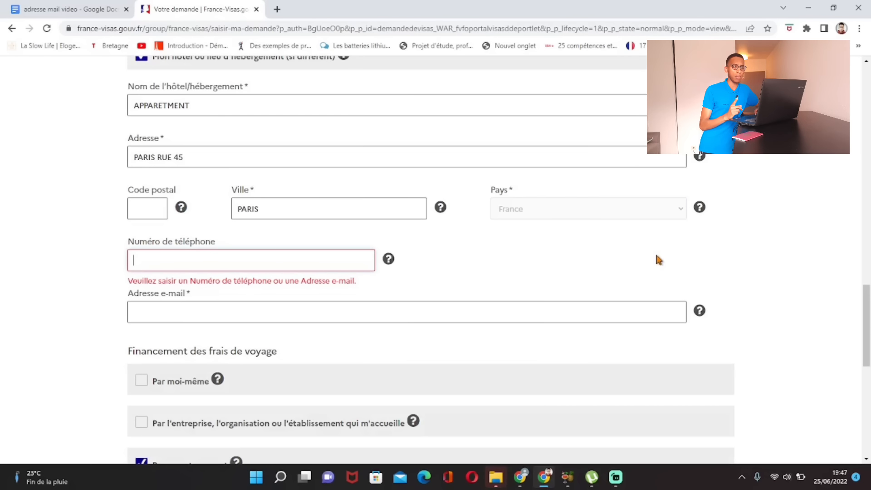
{"action": "scroll", "coordinate": [648, 253], "scroll_direction": "up", "scroll_amount": 3}
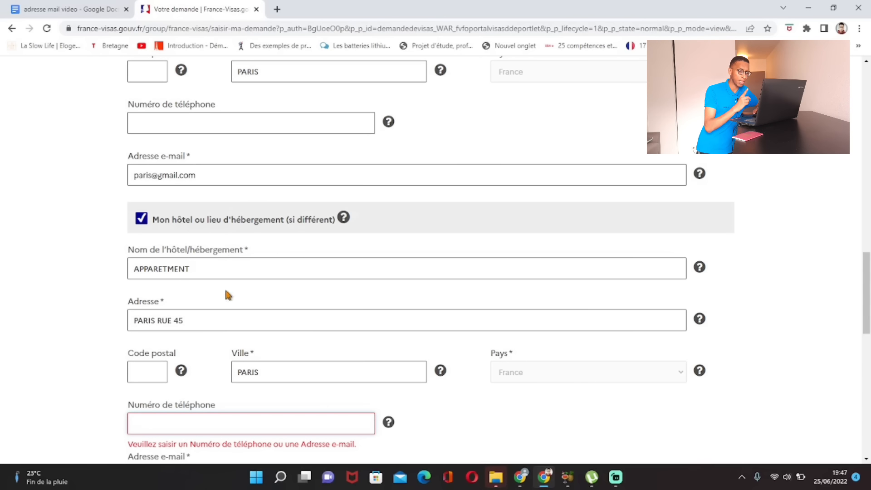
{"action": "scroll", "coordinate": [177, 286], "scroll_direction": "down", "scroll_amount": 4}
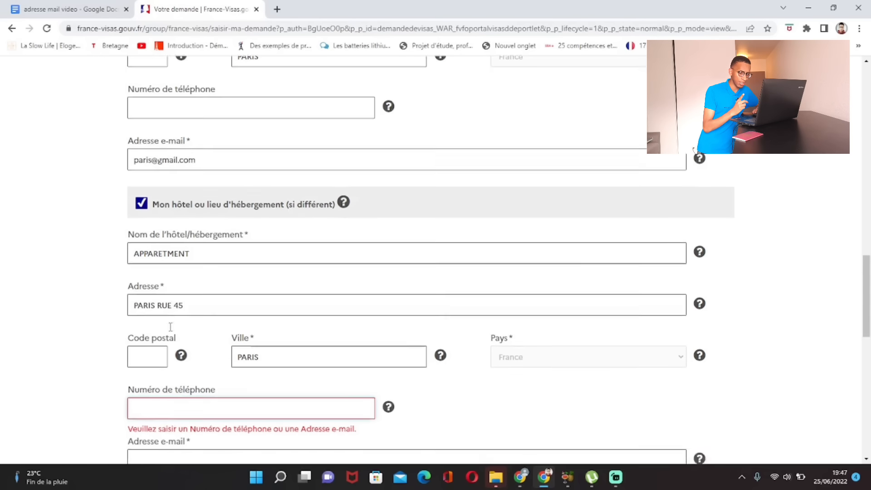
{"action": "left_click", "coordinate": [172, 269]}
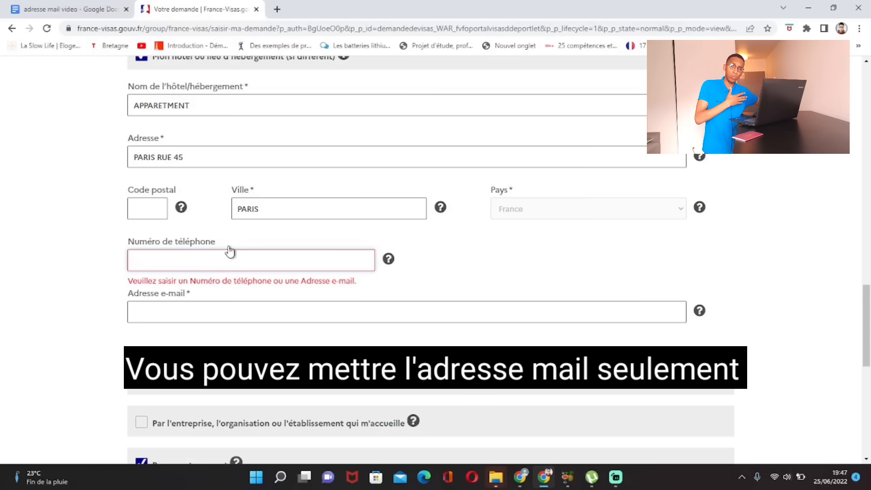
{"action": "mouse_move", "coordinate": [190, 206]}
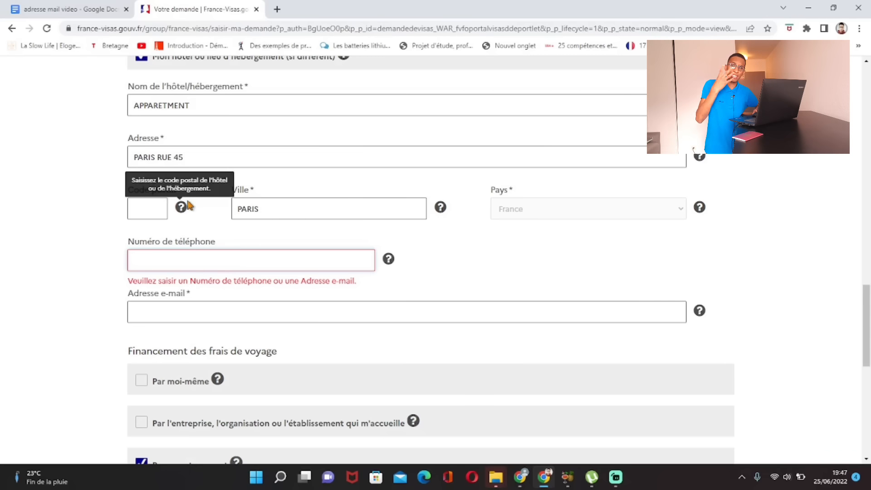
{"action": "scroll", "coordinate": [209, 198], "scroll_direction": "up", "scroll_amount": 2}
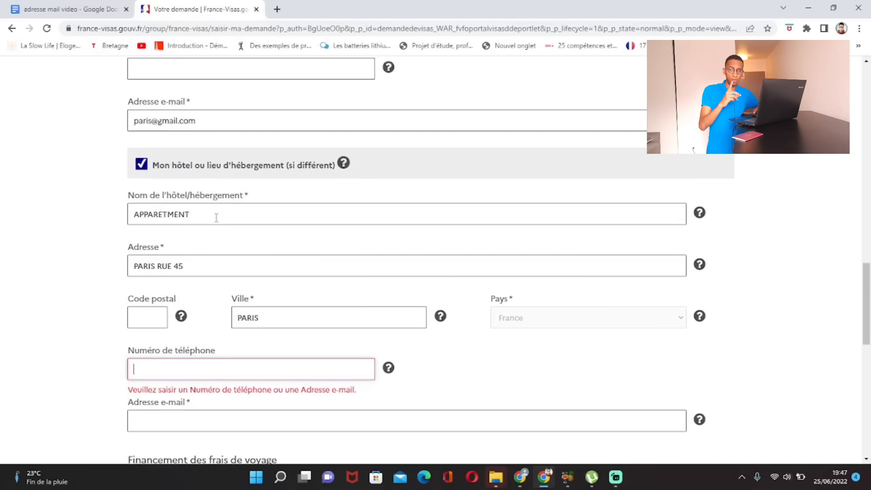
{"action": "scroll", "coordinate": [216, 217], "scroll_direction": "down", "scroll_amount": 3}
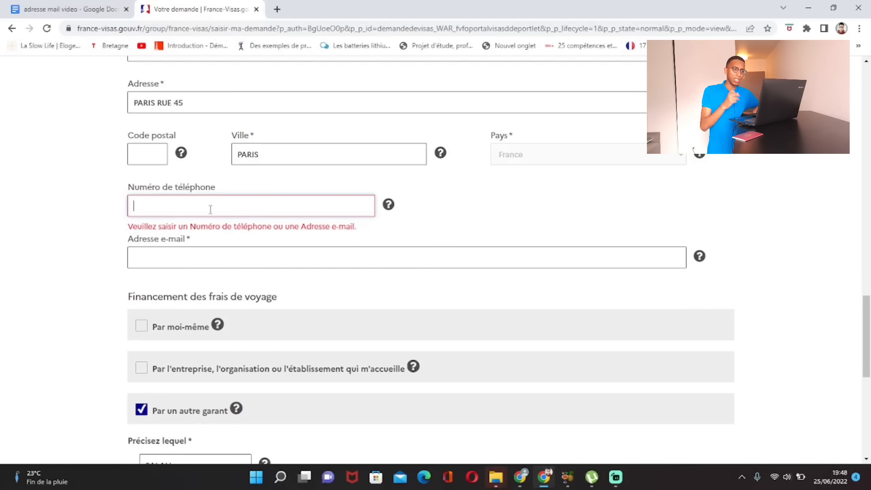
{"action": "scroll", "coordinate": [210, 209], "scroll_direction": "up", "scroll_amount": 4}
{"action": "scroll", "coordinate": [227, 203], "scroll_direction": "down", "scroll_amount": 3}
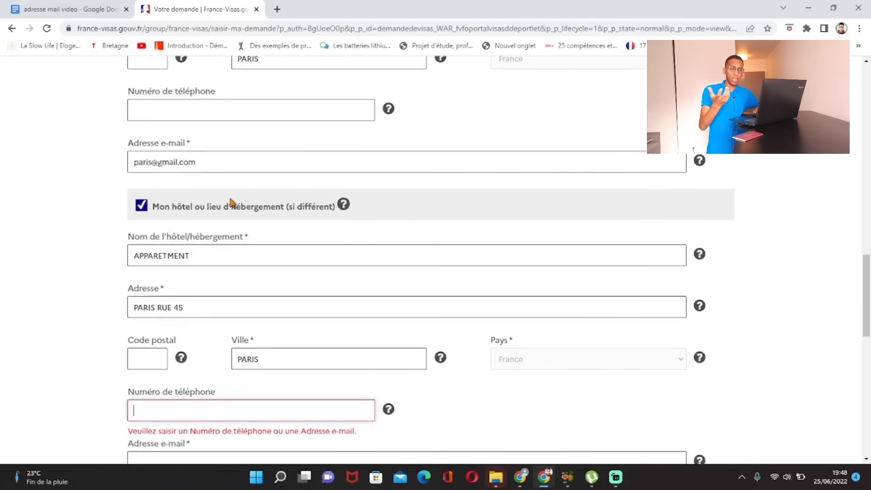
Step: Enter the accommodation's phone number
{"action": "left_click", "coordinate": [206, 253]}
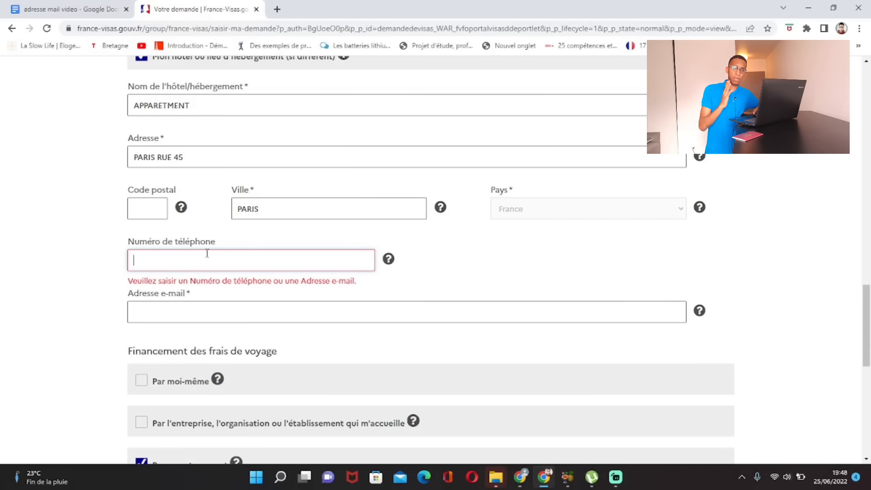
{"action": "left_click", "coordinate": [198, 260]}
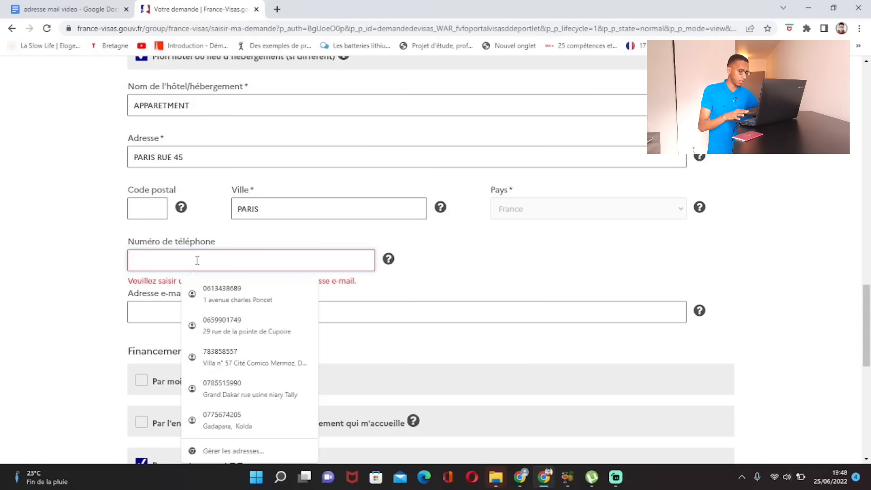
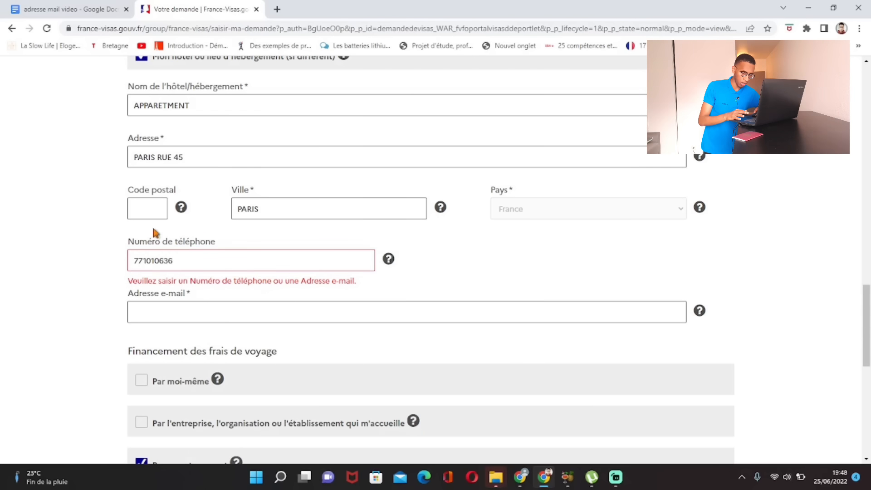
{"action": "scroll", "coordinate": [334, 308], "scroll_direction": "down", "scroll_amount": 1}
{"action": "scroll", "coordinate": [334, 309], "scroll_direction": "down", "scroll_amount": 5}
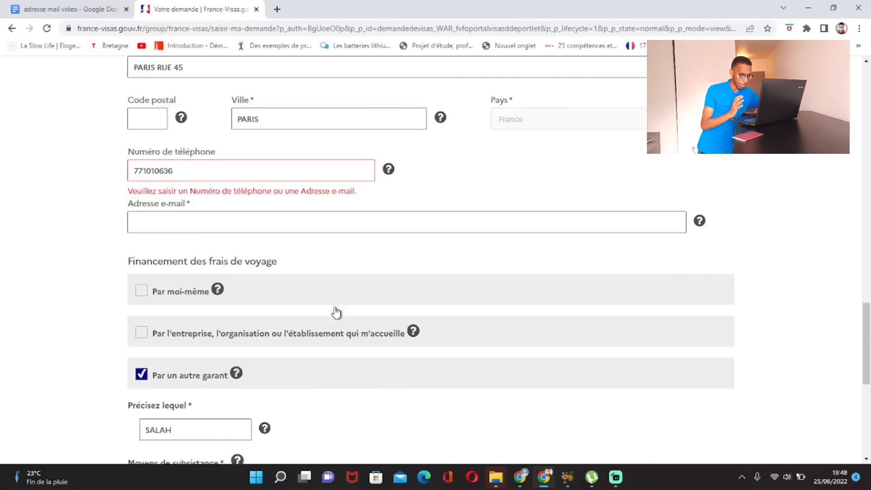
{"action": "scroll", "coordinate": [421, 320], "scroll_direction": "down", "scroll_amount": 2}
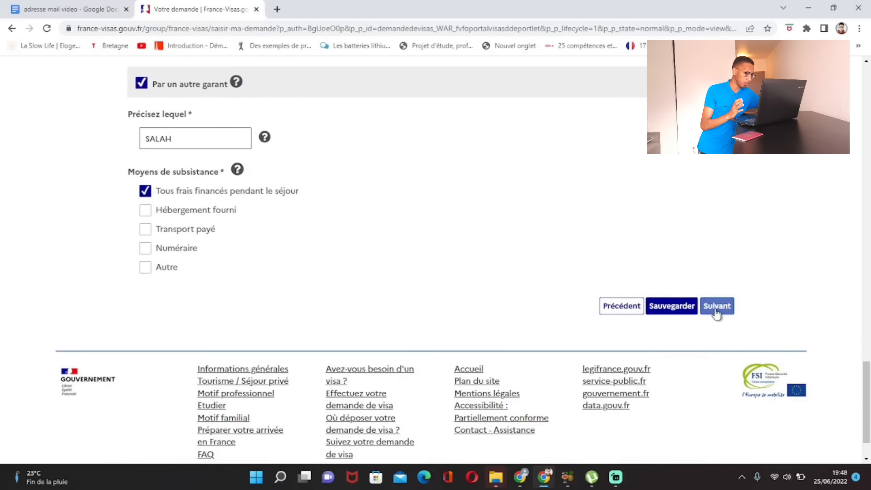
Step: Move on to the Récapitulatif and check that all five application steps read Validée
{"action": "left_click", "coordinate": [716, 306]}
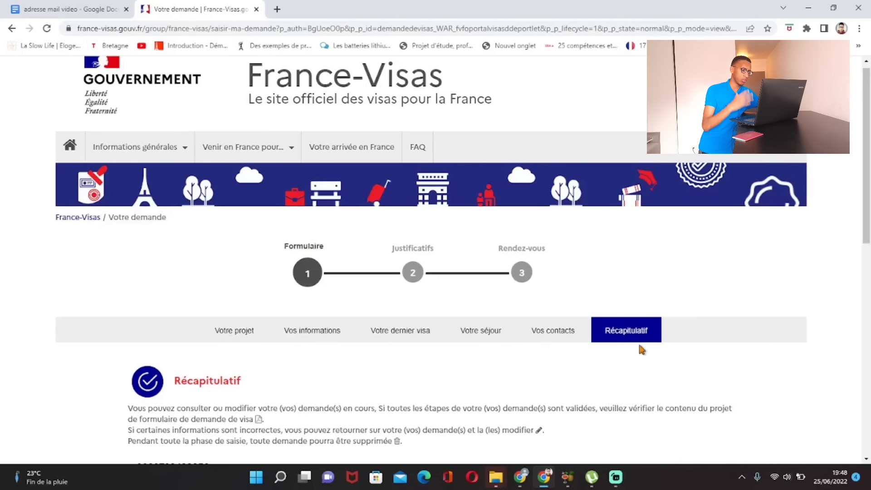
{"action": "scroll", "coordinate": [631, 343], "scroll_direction": "down", "scroll_amount": 2}
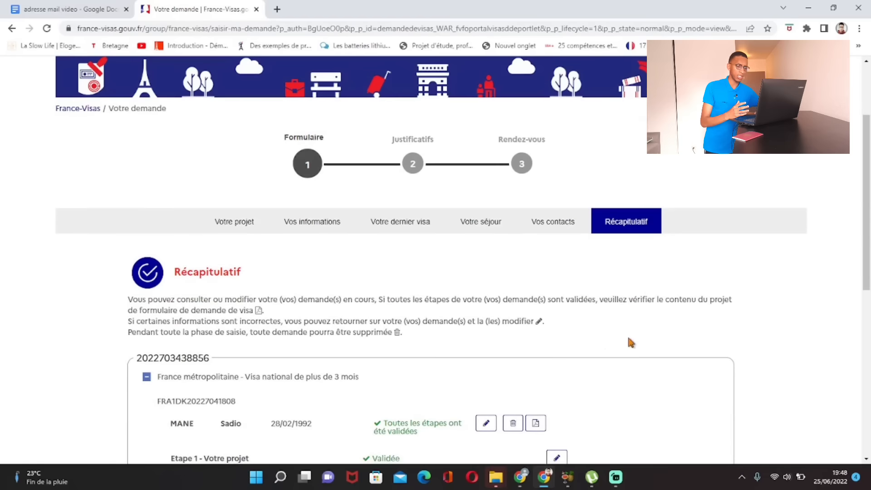
{"action": "scroll", "coordinate": [676, 375], "scroll_direction": "down", "scroll_amount": 3}
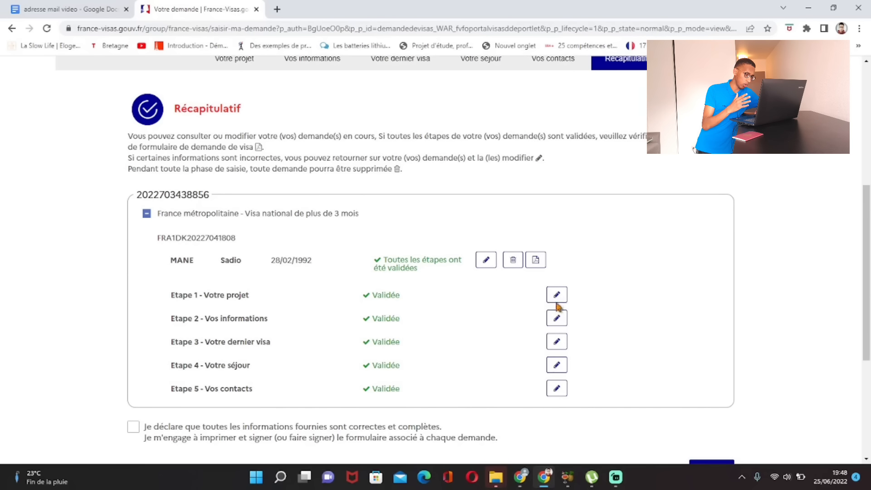
{"action": "scroll", "coordinate": [562, 354], "scroll_direction": "down", "scroll_amount": 2}
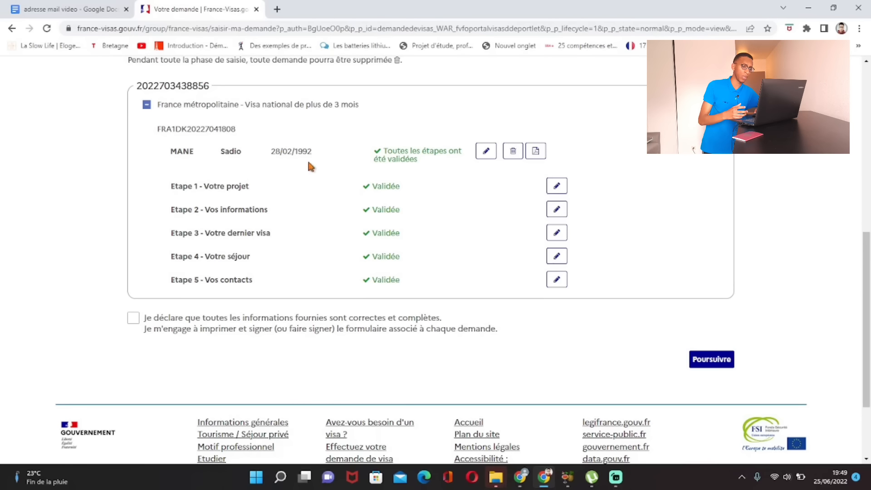
Step: Declare the information correct and complete, then confirm with Oui to finalise the form
{"action": "scroll", "coordinate": [330, 168], "scroll_direction": "down", "scroll_amount": 1}
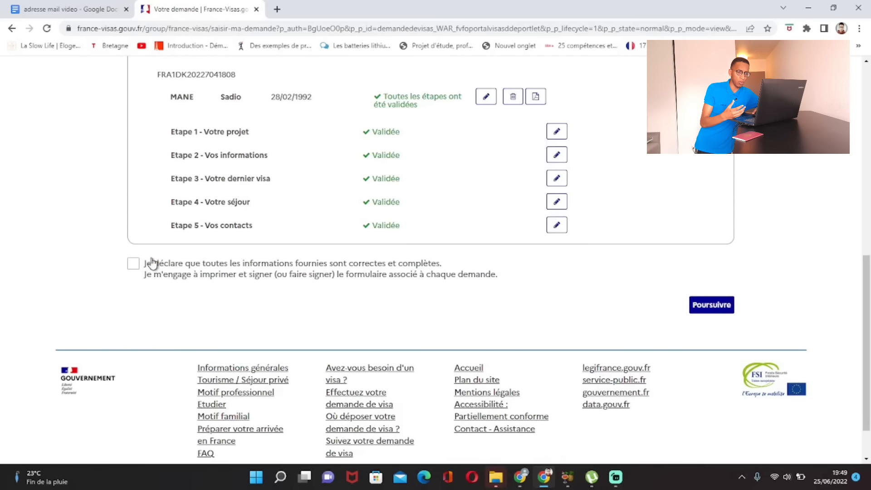
{"action": "left_click", "coordinate": [134, 269]}
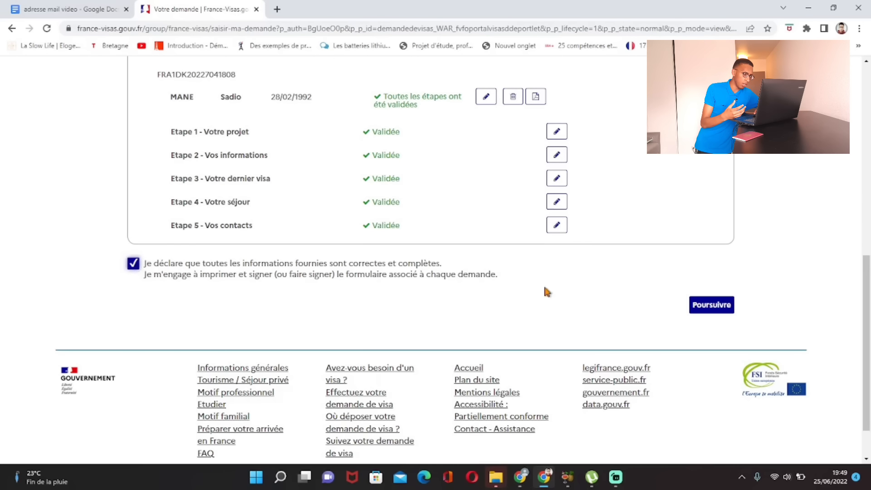
{"action": "left_click", "coordinate": [710, 309]}
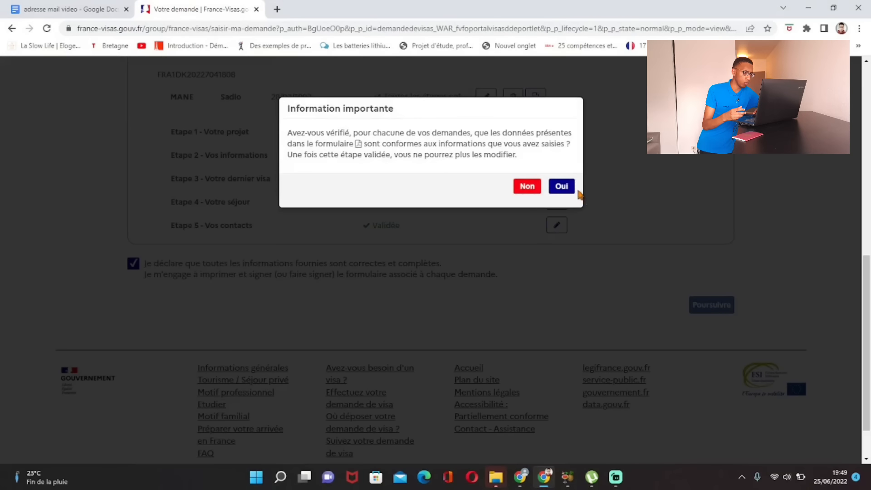
{"action": "left_click", "coordinate": [563, 187]}
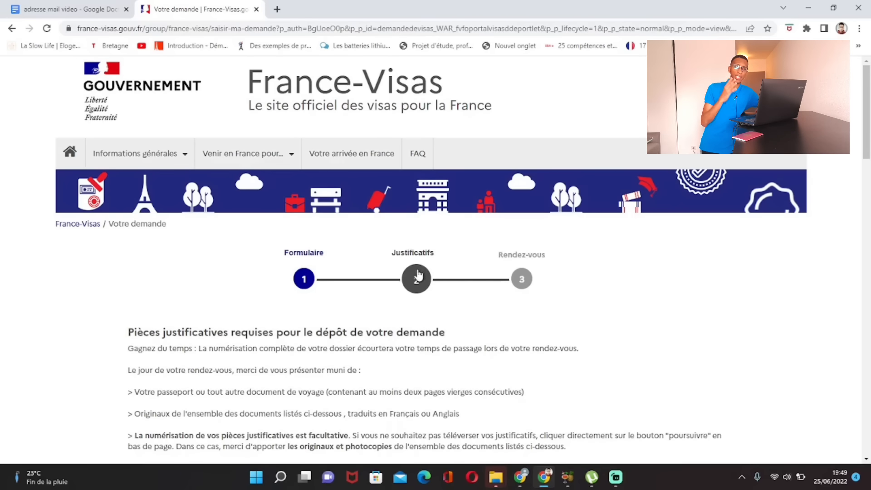
Step: Review the required supporting documents and the 99 € (about 65000.00 Franc CFA) fee, then continue
{"action": "scroll", "coordinate": [372, 325], "scroll_direction": "down", "scroll_amount": 3}
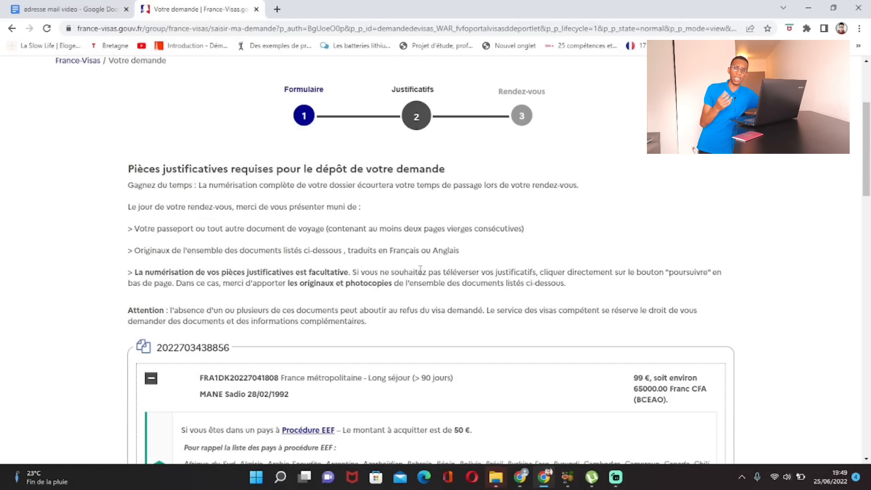
{"action": "scroll", "coordinate": [421, 269], "scroll_direction": "down", "scroll_amount": 3}
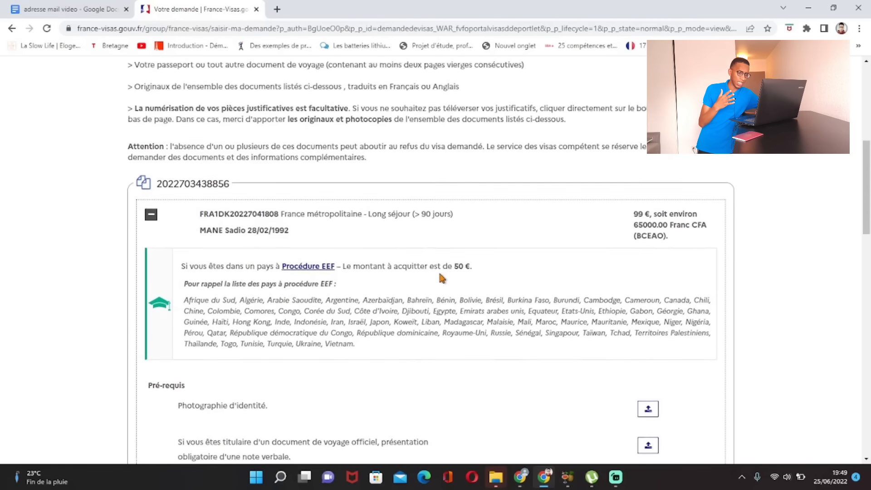
{"action": "scroll", "coordinate": [439, 279], "scroll_direction": "down", "scroll_amount": 5}
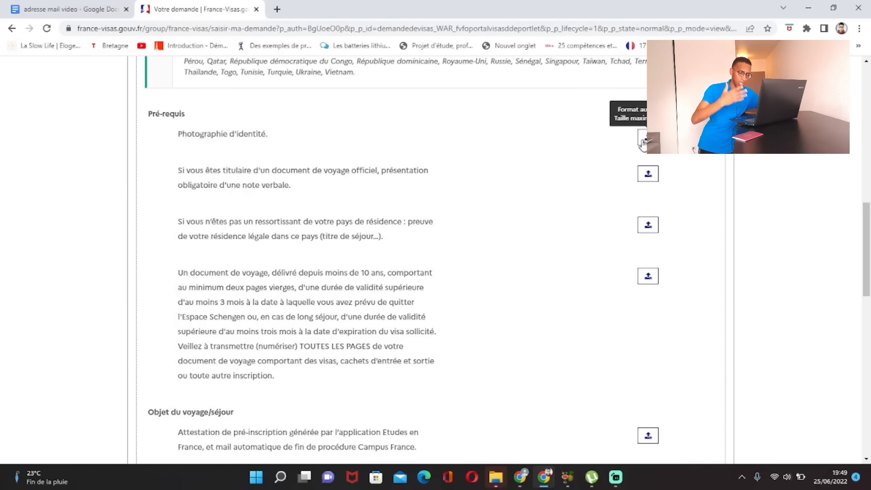
{"action": "scroll", "coordinate": [449, 217], "scroll_direction": "down", "scroll_amount": 3}
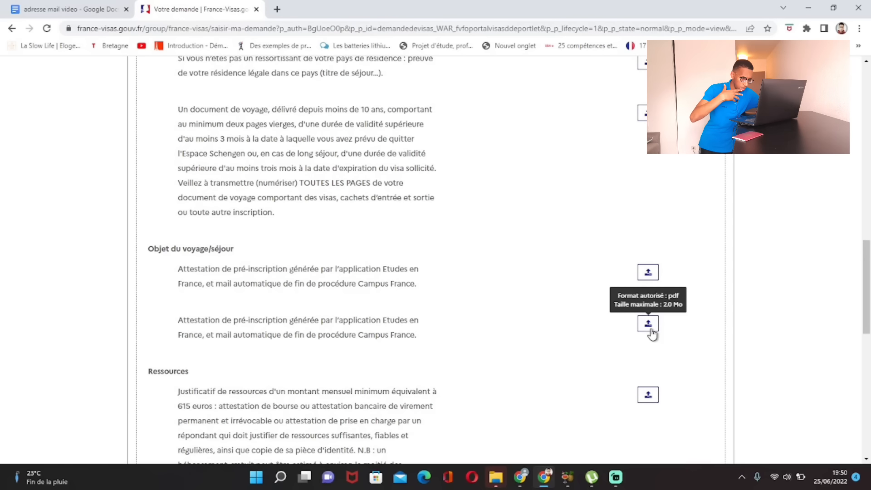
{"action": "scroll", "coordinate": [652, 334], "scroll_direction": "down", "scroll_amount": 2}
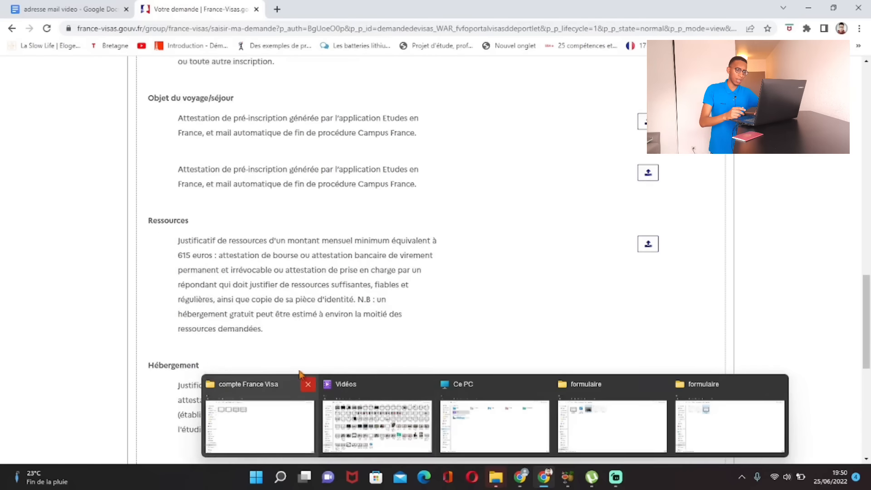
{"action": "scroll", "coordinate": [565, 284], "scroll_direction": "down", "scroll_amount": 3}
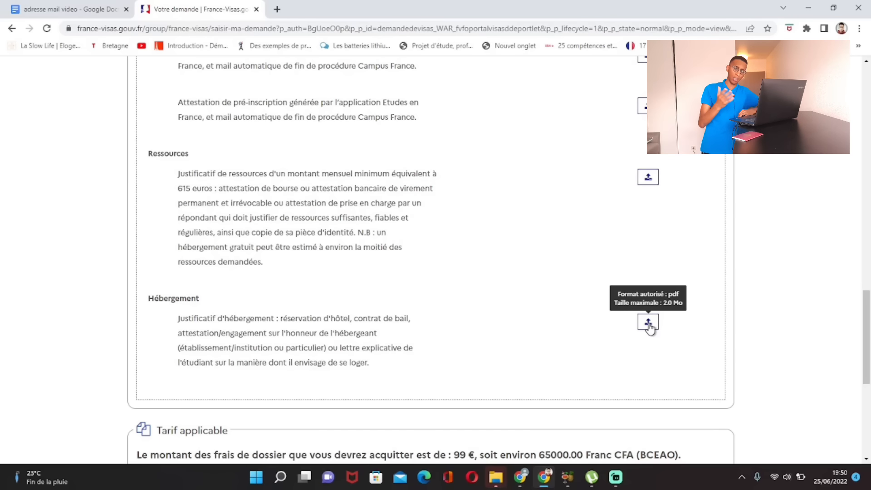
{"action": "scroll", "coordinate": [633, 343], "scroll_direction": "down", "scroll_amount": 3}
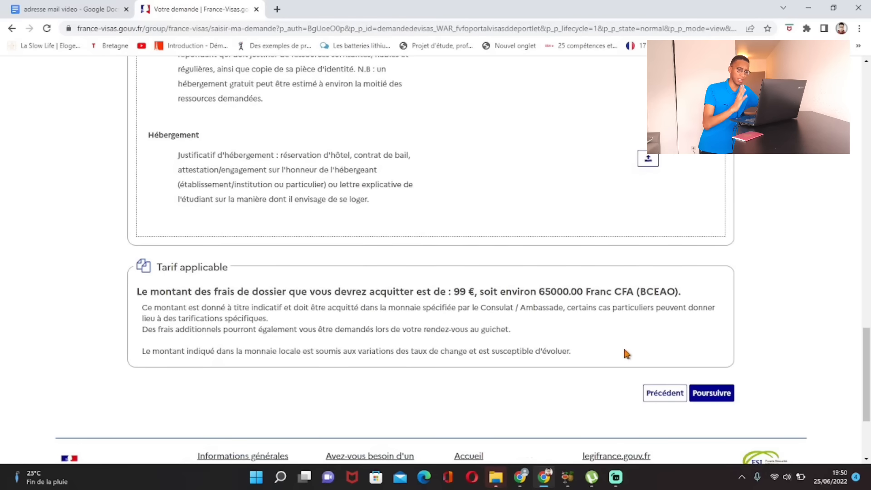
{"action": "scroll", "coordinate": [625, 353], "scroll_direction": "down", "scroll_amount": 1}
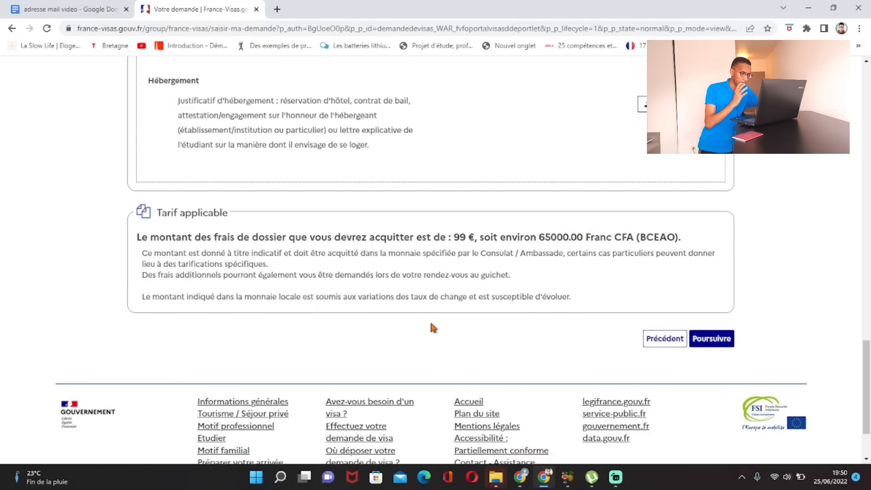
{"action": "left_click", "coordinate": [718, 348]}
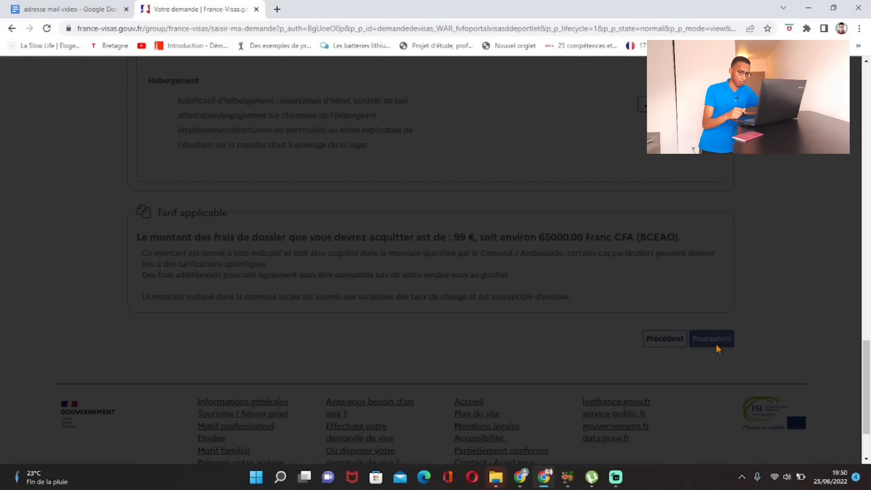
Step: Continue to the appointment step and read the VFS Global Dakar details under 'A qui s'adresser ?'
{"action": "left_click", "coordinate": [566, 175]}
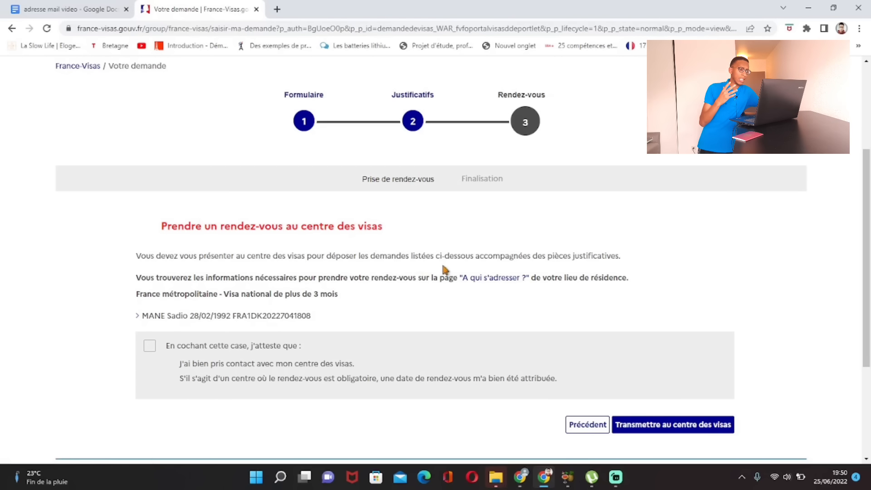
{"action": "left_click", "coordinate": [491, 280]}
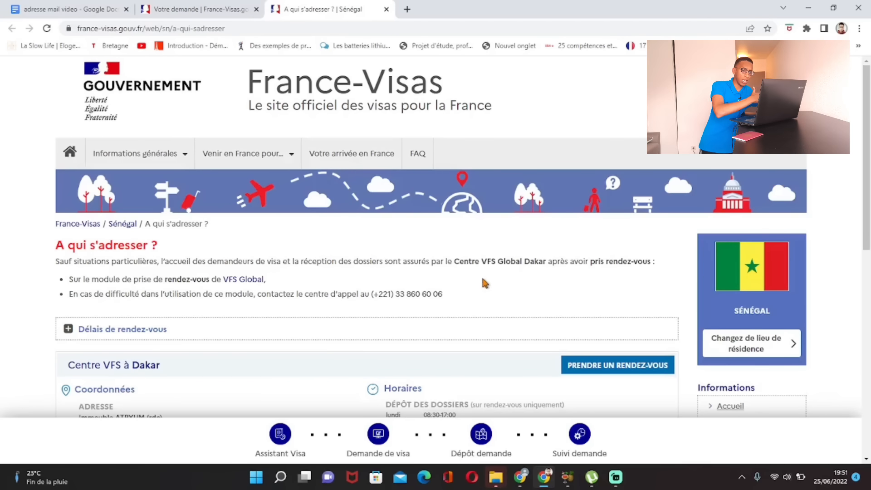
{"action": "scroll", "coordinate": [481, 274], "scroll_direction": "down", "scroll_amount": 3}
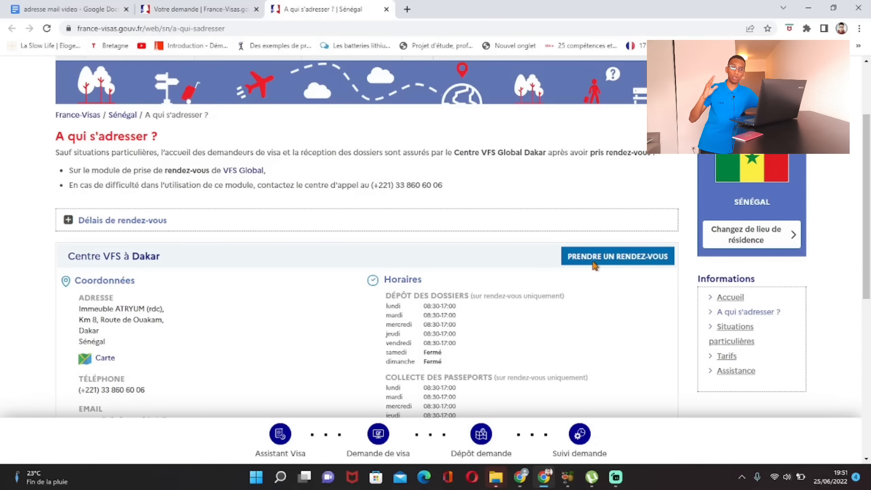
Step: Back on Votre demande, attest the visa centre was contacted and transmit the application, acknowledging with OK
{"action": "left_click", "coordinate": [234, 8]}
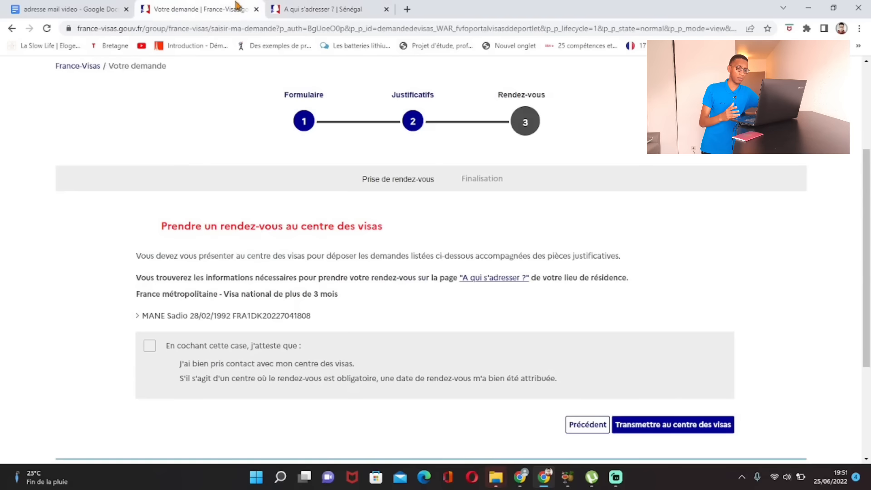
{"action": "scroll", "coordinate": [433, 277], "scroll_direction": "down", "scroll_amount": 4}
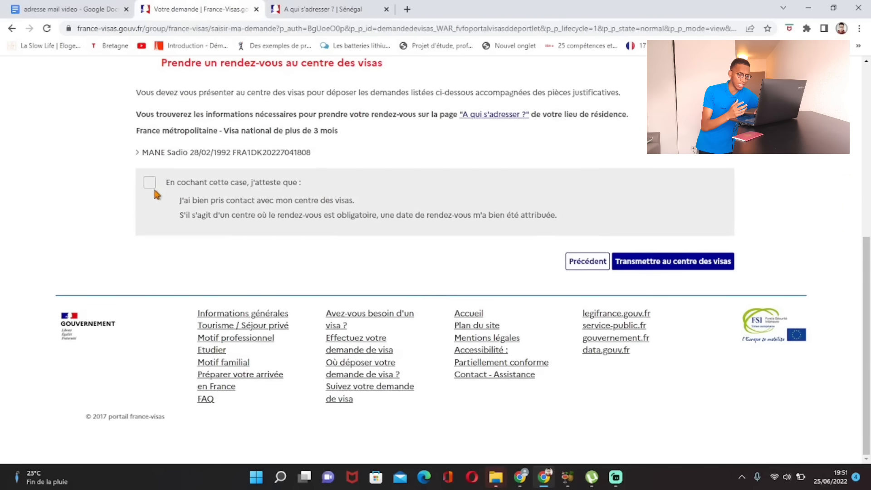
{"action": "left_click", "coordinate": [151, 183]}
{"action": "scroll", "coordinate": [389, 267], "scroll_direction": "up", "scroll_amount": 2}
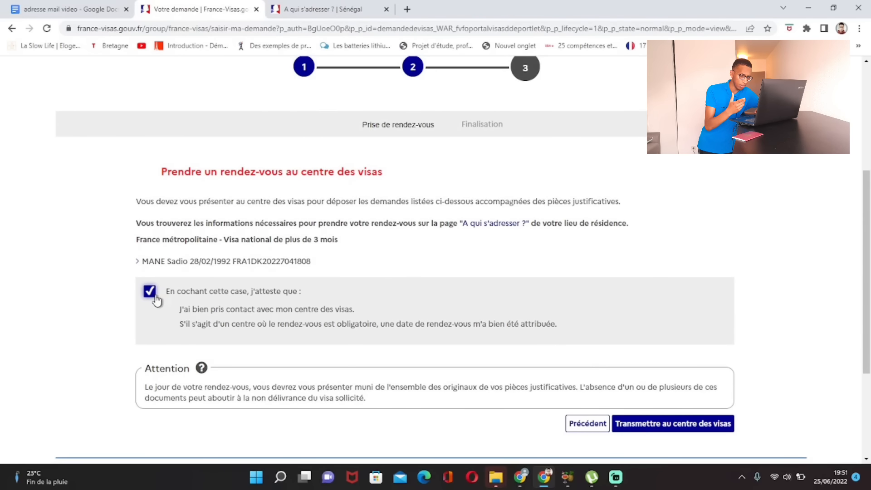
{"action": "scroll", "coordinate": [156, 297], "scroll_direction": "down", "scroll_amount": 2}
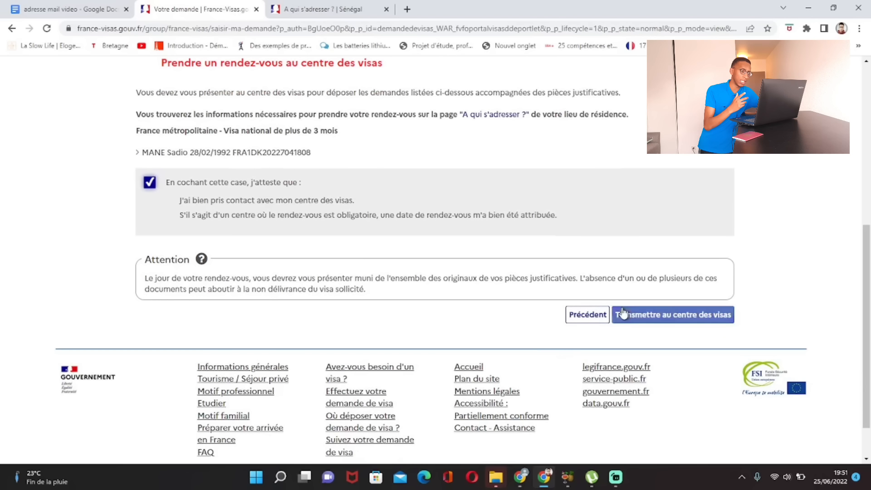
{"action": "left_click", "coordinate": [667, 319]}
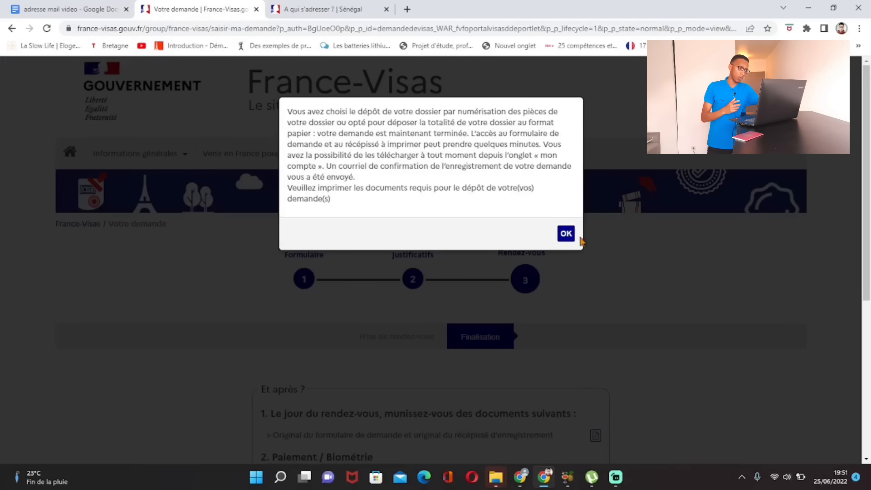
{"action": "left_click", "coordinate": [566, 233]}
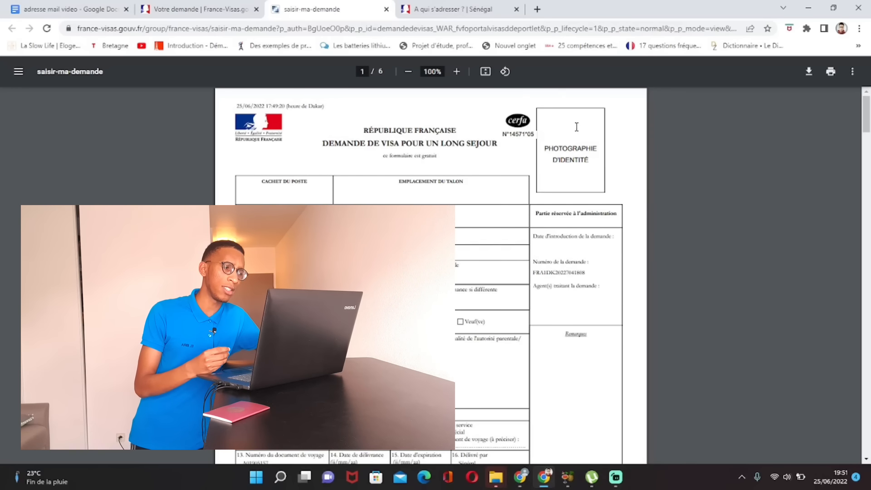
Step: Zoom the PDF to 175% and read page 1 down to the Paris stay address on page 2
{"action": "left_click", "coordinate": [457, 72]}
{"action": "left_click", "coordinate": [457, 73]}
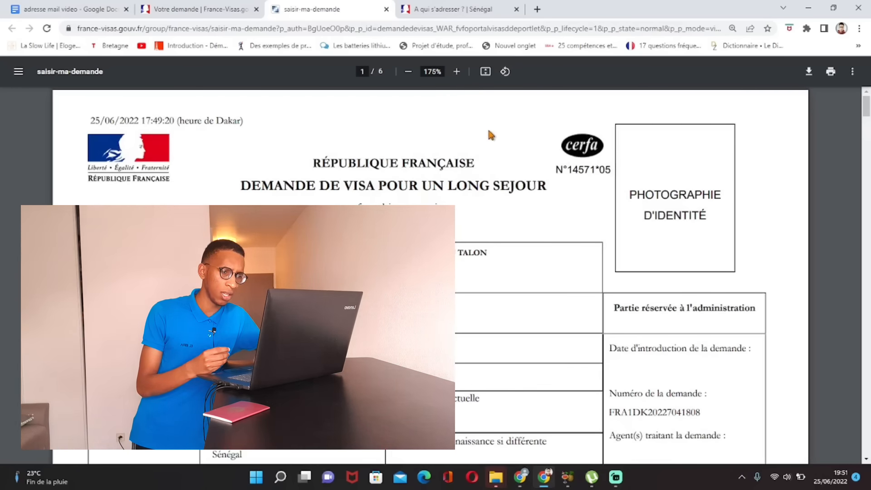
{"action": "scroll", "coordinate": [489, 138], "scroll_direction": "down", "scroll_amount": 2}
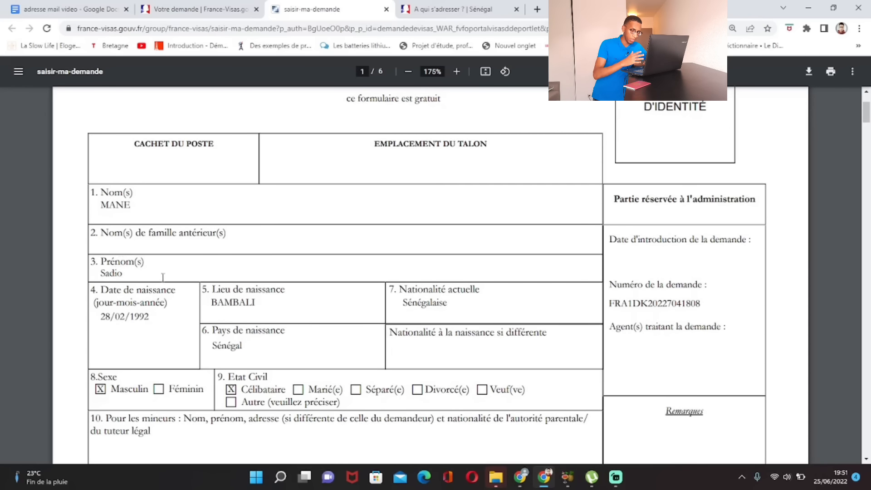
{"action": "scroll", "coordinate": [285, 317], "scroll_direction": "down", "scroll_amount": 1}
{"action": "scroll", "coordinate": [289, 318], "scroll_direction": "down", "scroll_amount": 9}
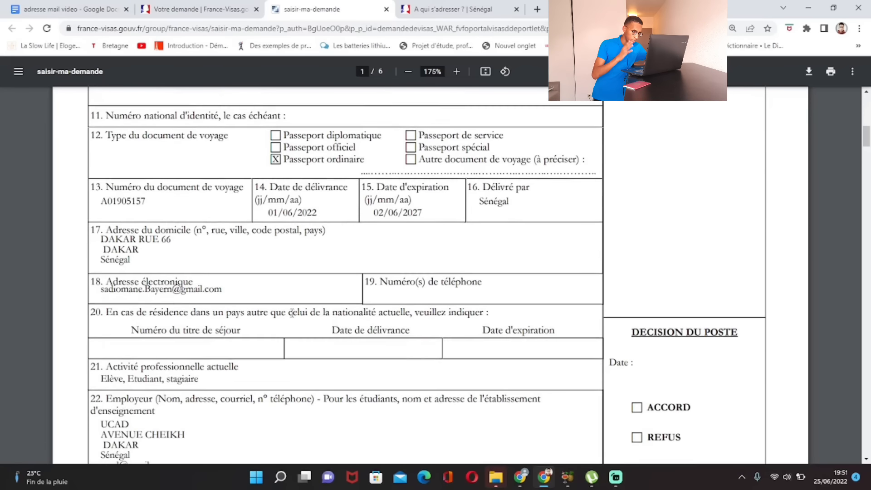
{"action": "scroll", "coordinate": [294, 310], "scroll_direction": "down", "scroll_amount": 6}
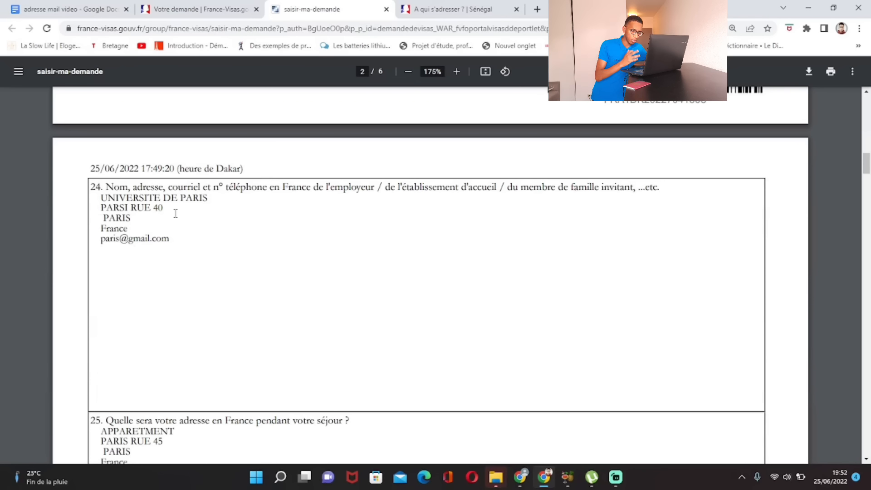
{"action": "scroll", "coordinate": [192, 247], "scroll_direction": "down", "scroll_amount": 4}
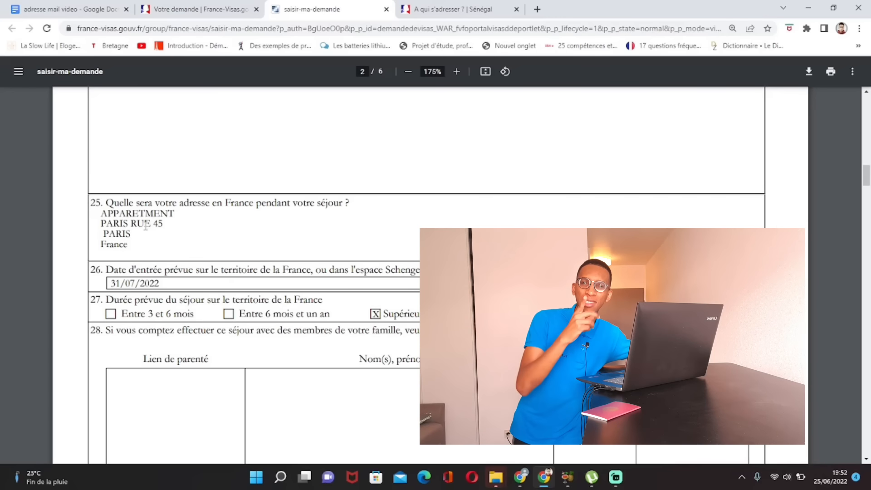
Step: Read pages 3–6, covering the Récépissé d'enregistrement, its document checklist and the payment notes
{"action": "scroll", "coordinate": [136, 190], "scroll_direction": "down", "scroll_amount": 8}
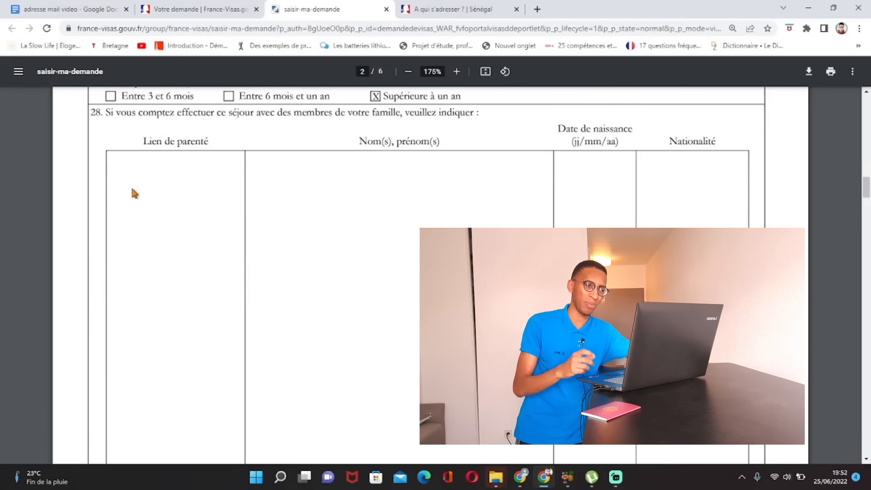
{"action": "scroll", "coordinate": [145, 163], "scroll_direction": "down", "scroll_amount": 6}
{"action": "scroll", "coordinate": [179, 177], "scroll_direction": "down", "scroll_amount": 10}
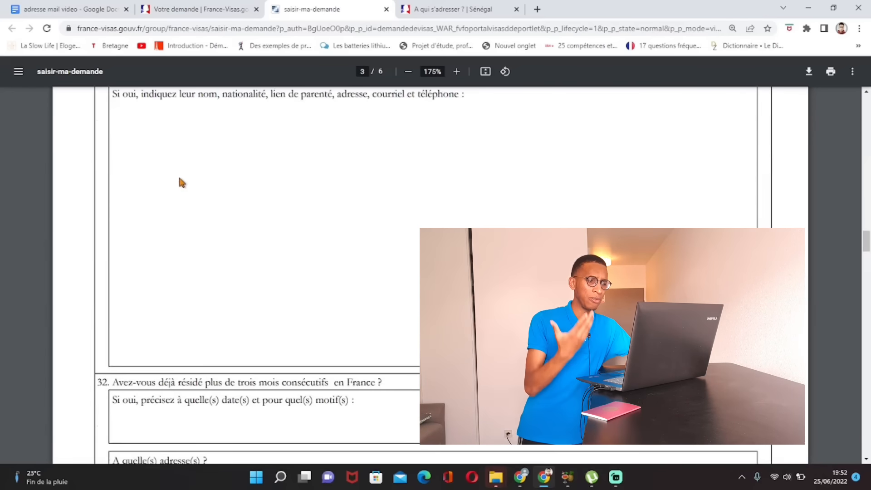
{"action": "scroll", "coordinate": [184, 182], "scroll_direction": "down", "scroll_amount": 20}
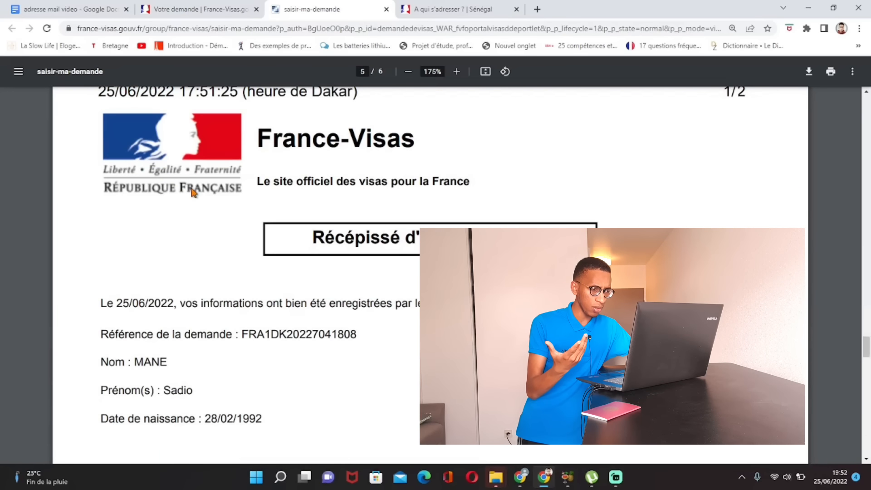
{"action": "scroll", "coordinate": [191, 189], "scroll_direction": "up", "scroll_amount": 10}
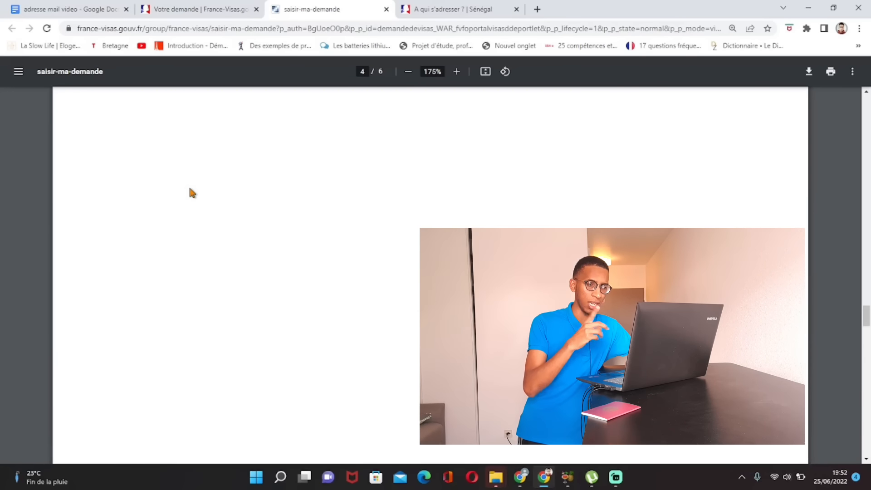
{"action": "scroll", "coordinate": [190, 190], "scroll_direction": "up", "scroll_amount": 10}
{"action": "scroll", "coordinate": [189, 191], "scroll_direction": "down", "scroll_amount": 3}
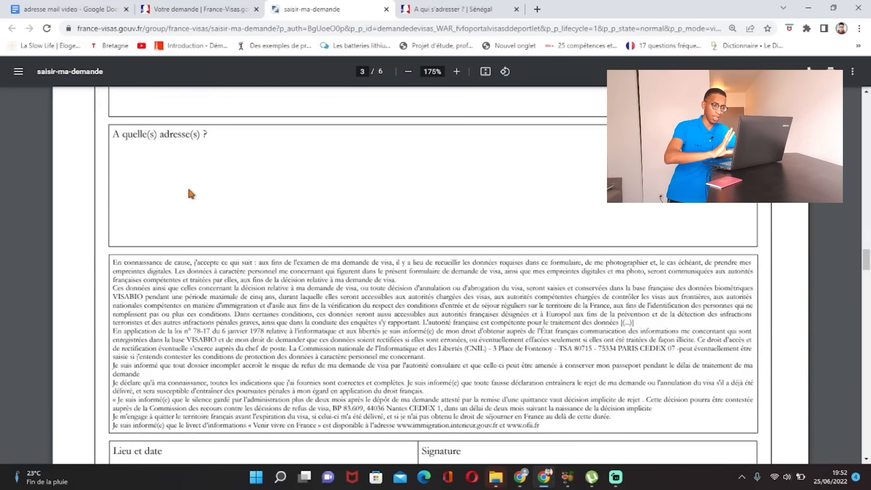
{"action": "scroll", "coordinate": [188, 195], "scroll_direction": "down", "scroll_amount": 8}
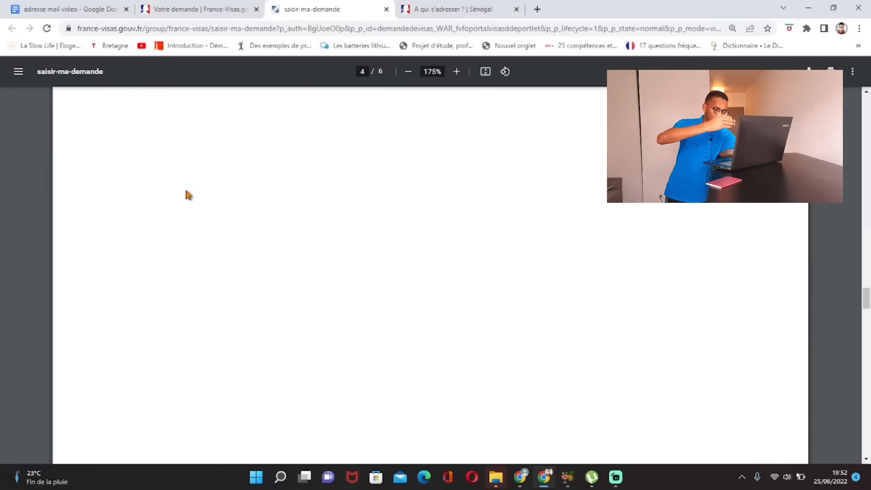
{"action": "scroll", "coordinate": [184, 192], "scroll_direction": "down", "scroll_amount": 6}
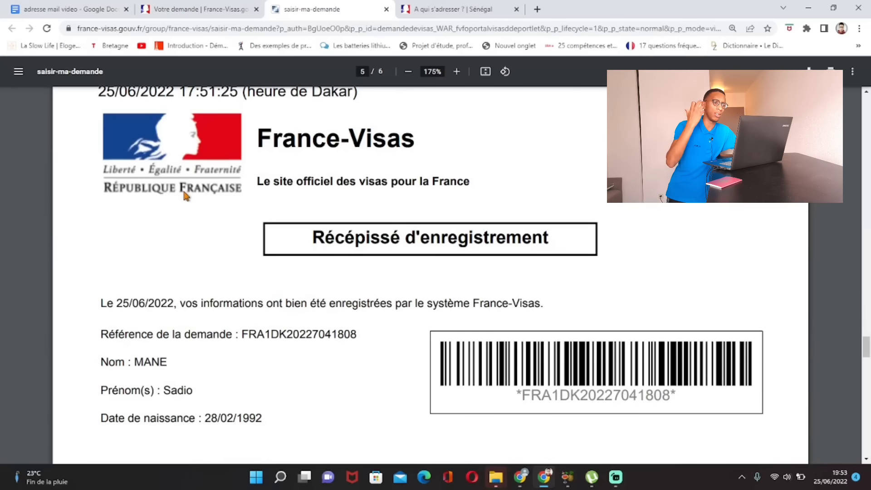
{"action": "scroll", "coordinate": [183, 193], "scroll_direction": "down", "scroll_amount": 15}
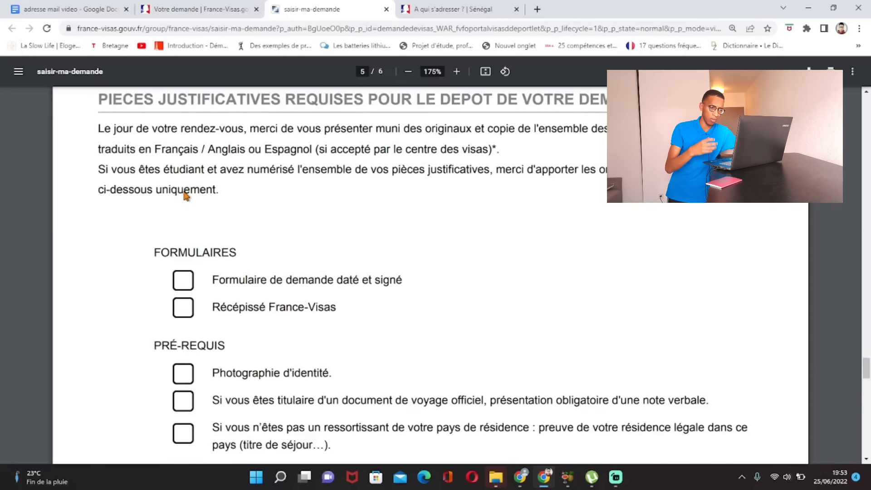
{"action": "scroll", "coordinate": [183, 196], "scroll_direction": "down", "scroll_amount": 5}
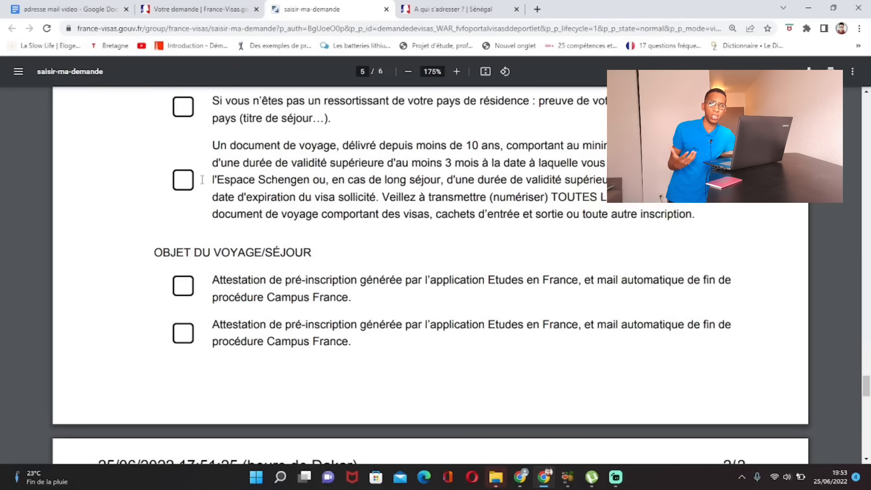
{"action": "scroll", "coordinate": [194, 170], "scroll_direction": "down", "scroll_amount": 5}
{"action": "scroll", "coordinate": [194, 169], "scroll_direction": "down", "scroll_amount": 8}
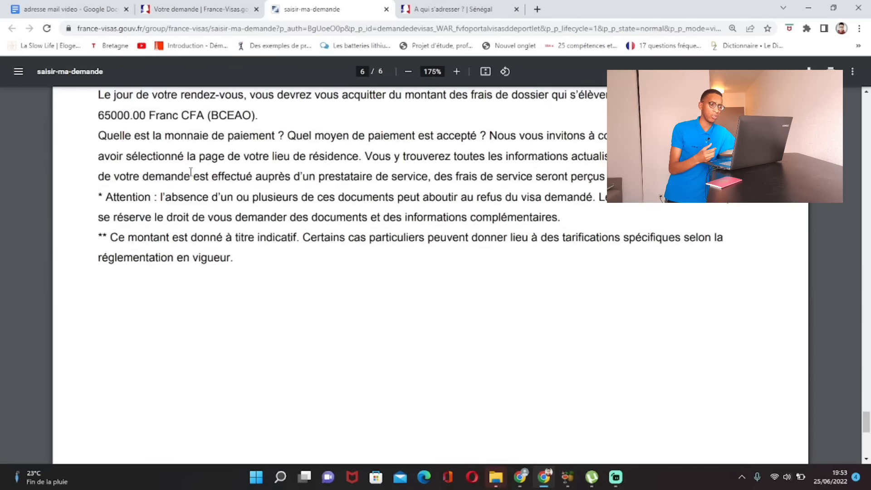
{"action": "scroll", "coordinate": [193, 171], "scroll_direction": "down", "scroll_amount": 5}
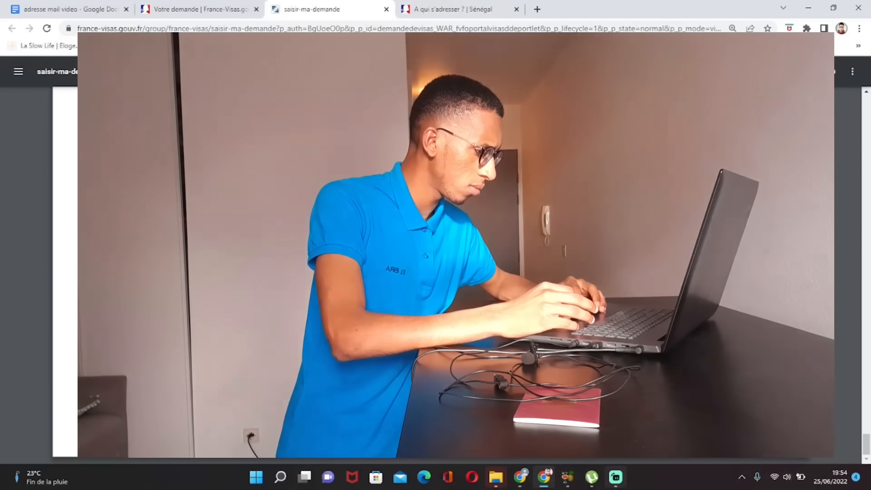
Step: Bring Streamlabs Desktop in front of Chrome using Alt+Tab
{"action": "key", "text": "alt+Tab"}
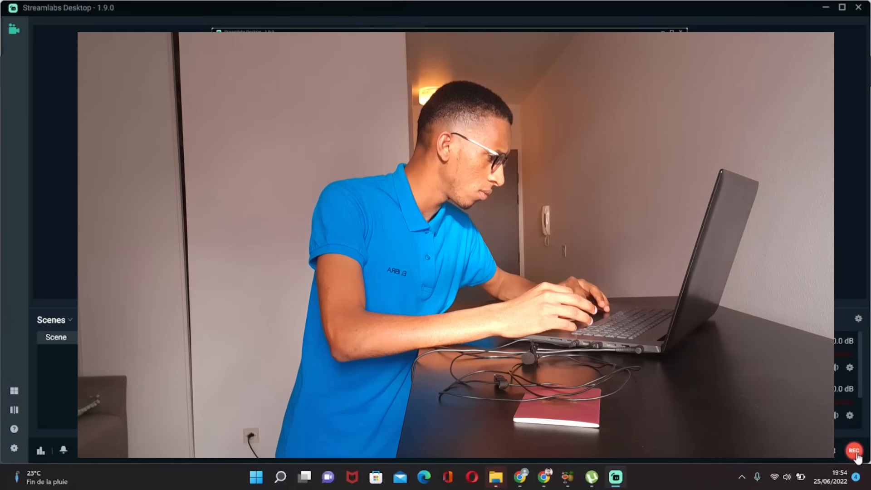
{"action": "key", "text": "alt+Tab"}
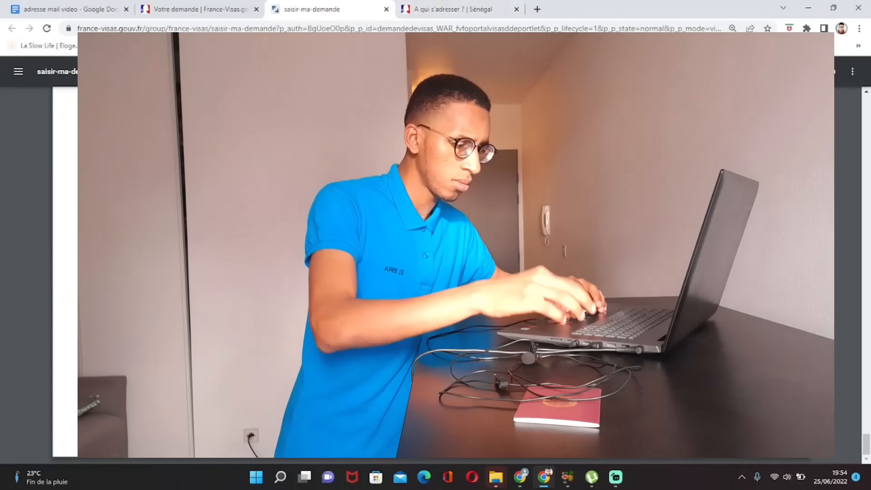
{"action": "key", "text": "alt+Tab"}
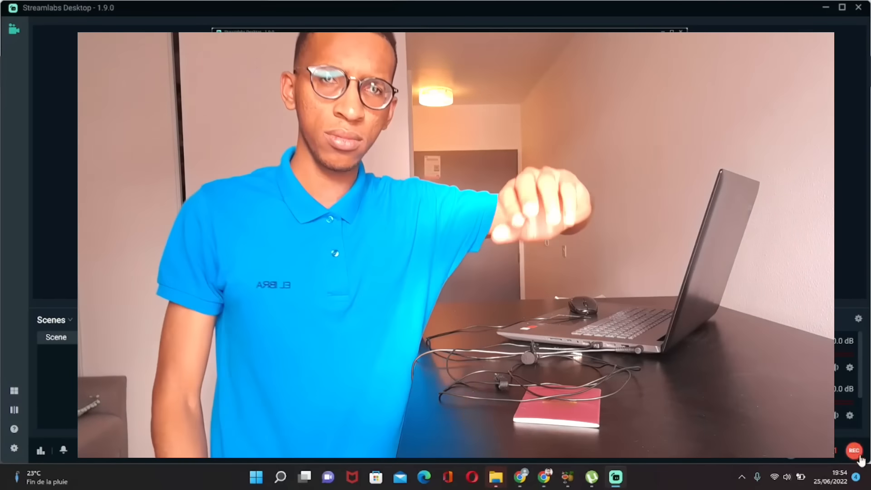